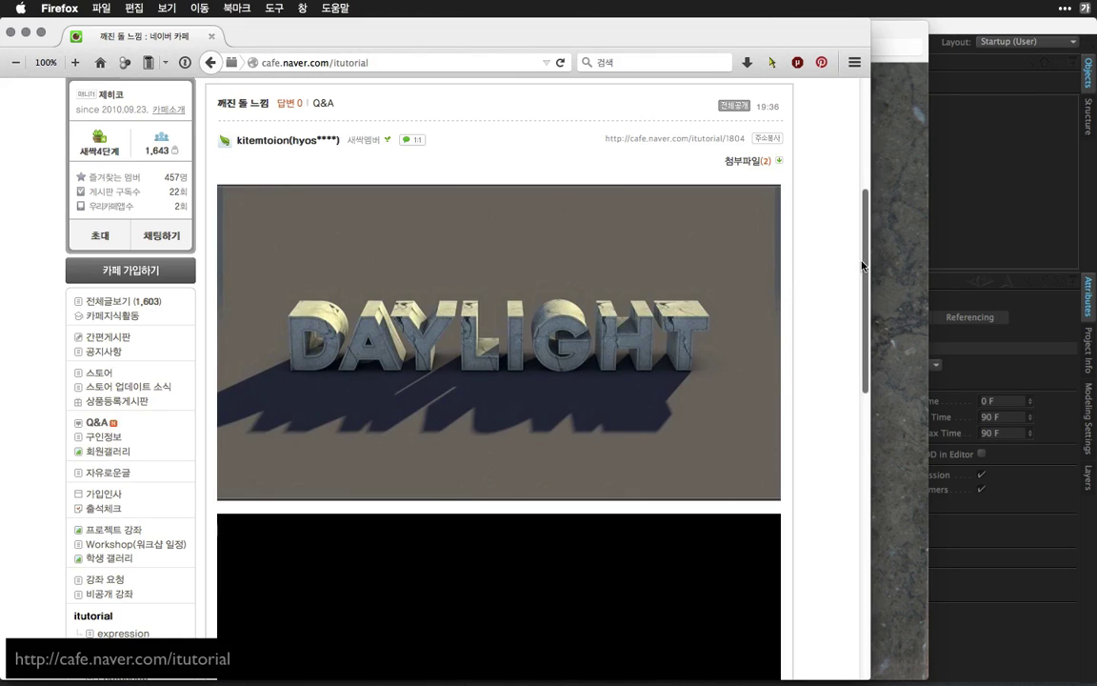
# Examine the two DAYLIGHT reference images and the question in the forum post, and the cracked stone texture image in Preview
pyautogui.moveTo(864, 277); pyautogui.dragTo(845, 448)
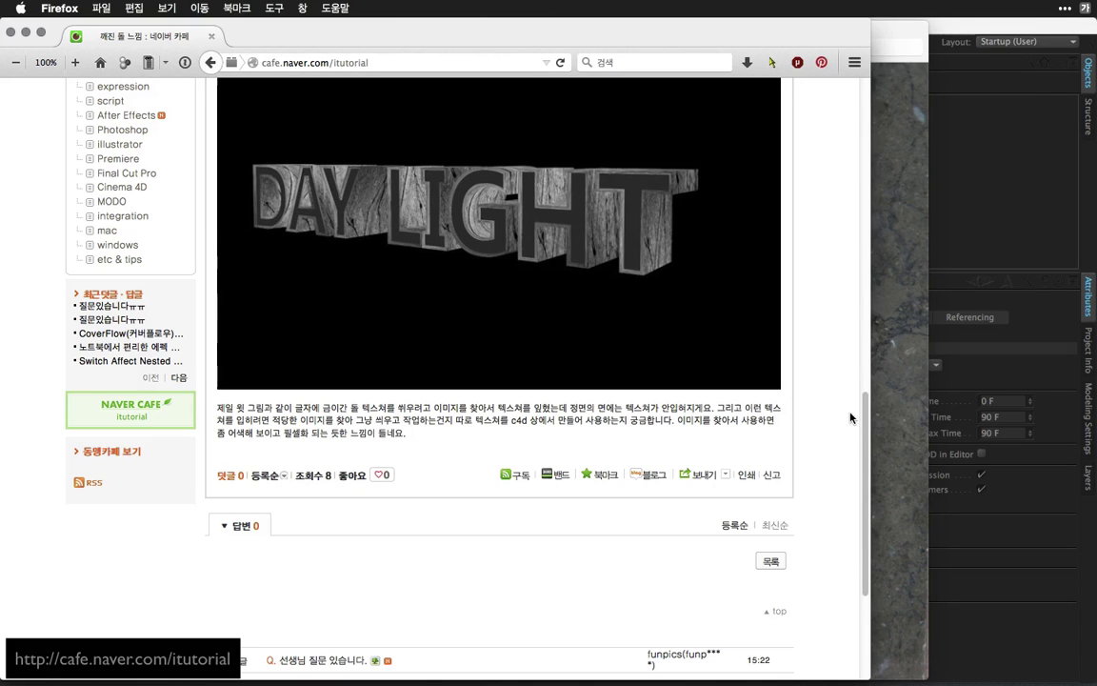
pyautogui.scroll(3, 778, 352)
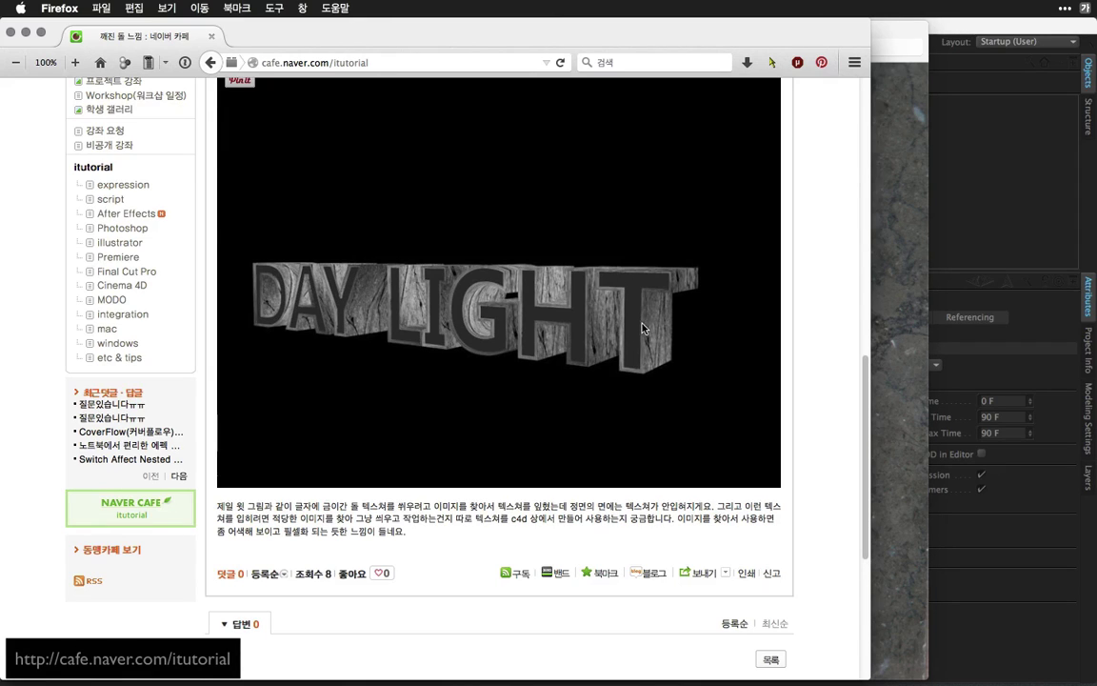
pyautogui.moveTo(864, 384); pyautogui.dragTo(862, 235)
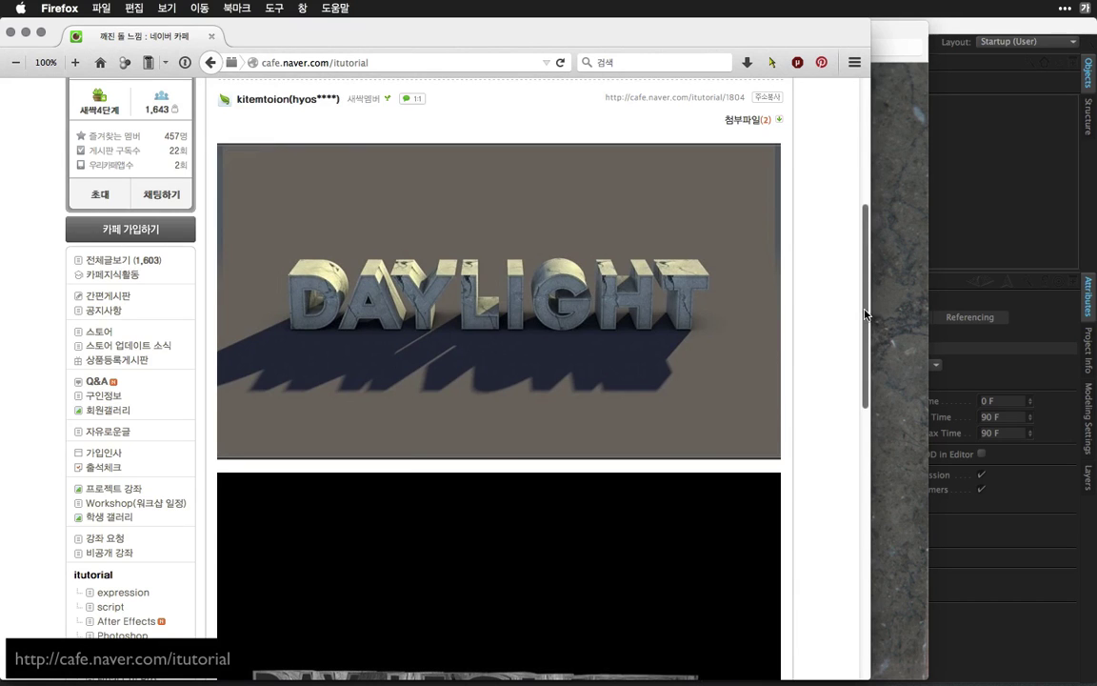
pyautogui.scroll(-5, 840, 415)
pyautogui.scroll(-4, 841, 415)
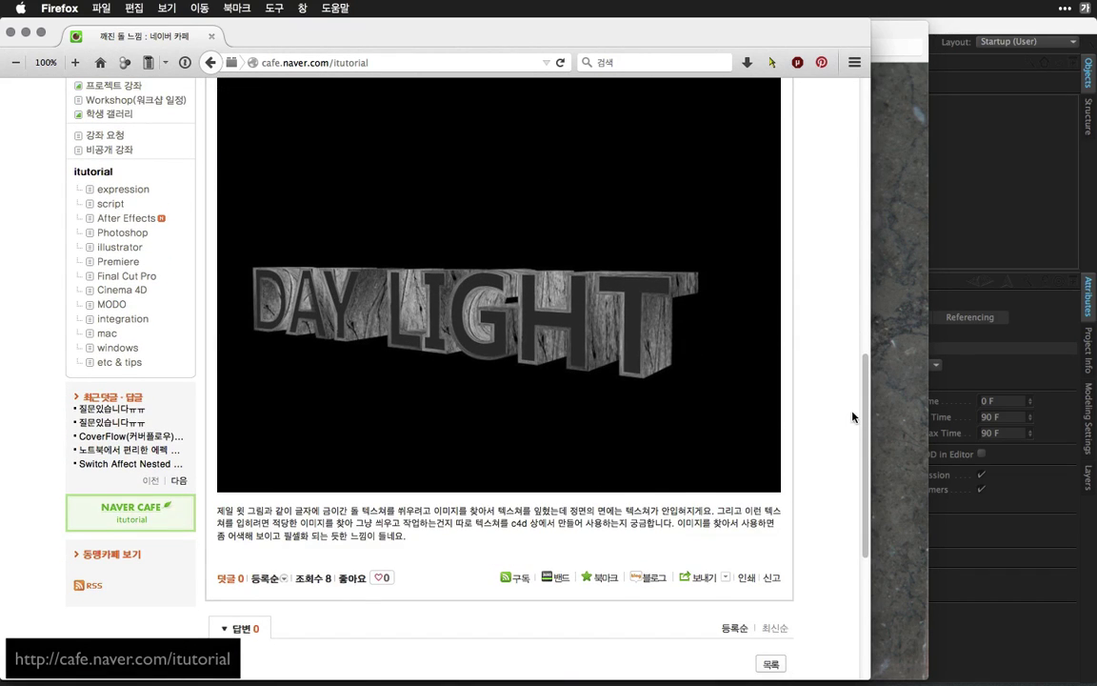
pyautogui.scroll(8, 859, 399)
pyautogui.scroll(-5, 686, 378)
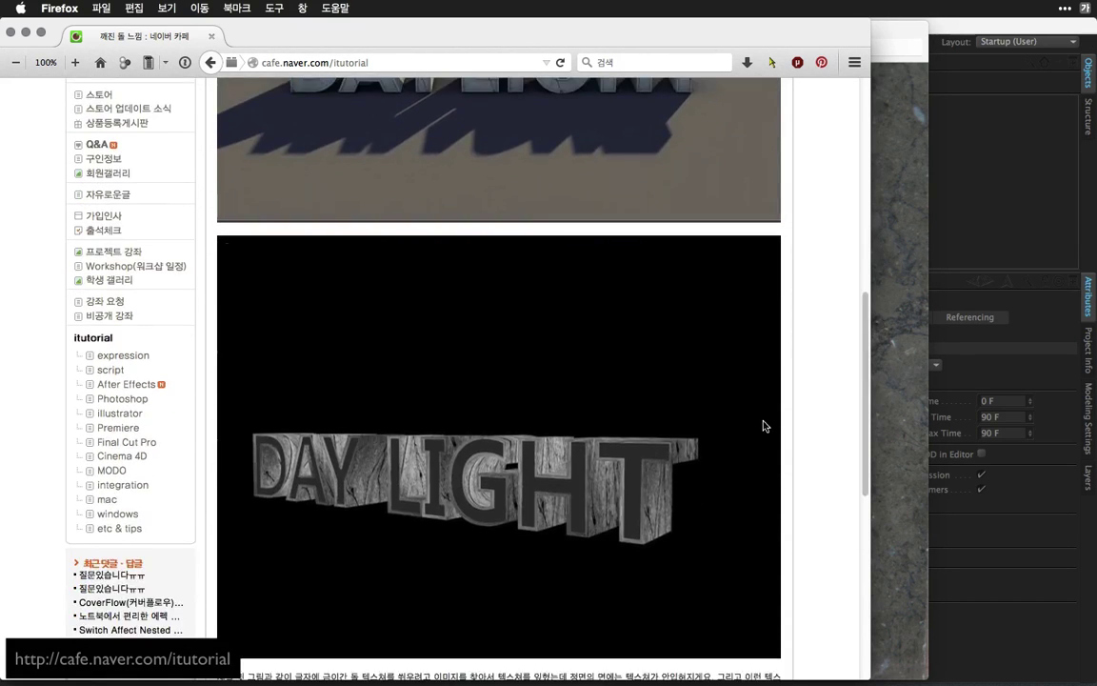
pyautogui.scroll(5, 862, 306)
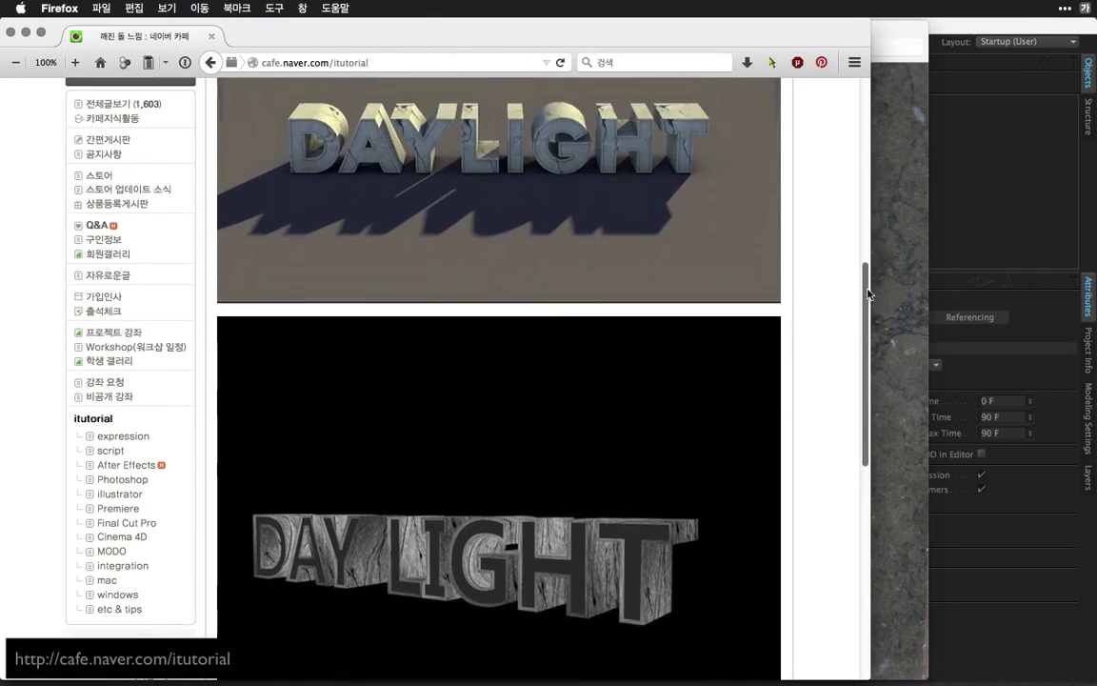
pyautogui.scroll(-1, 857, 235)
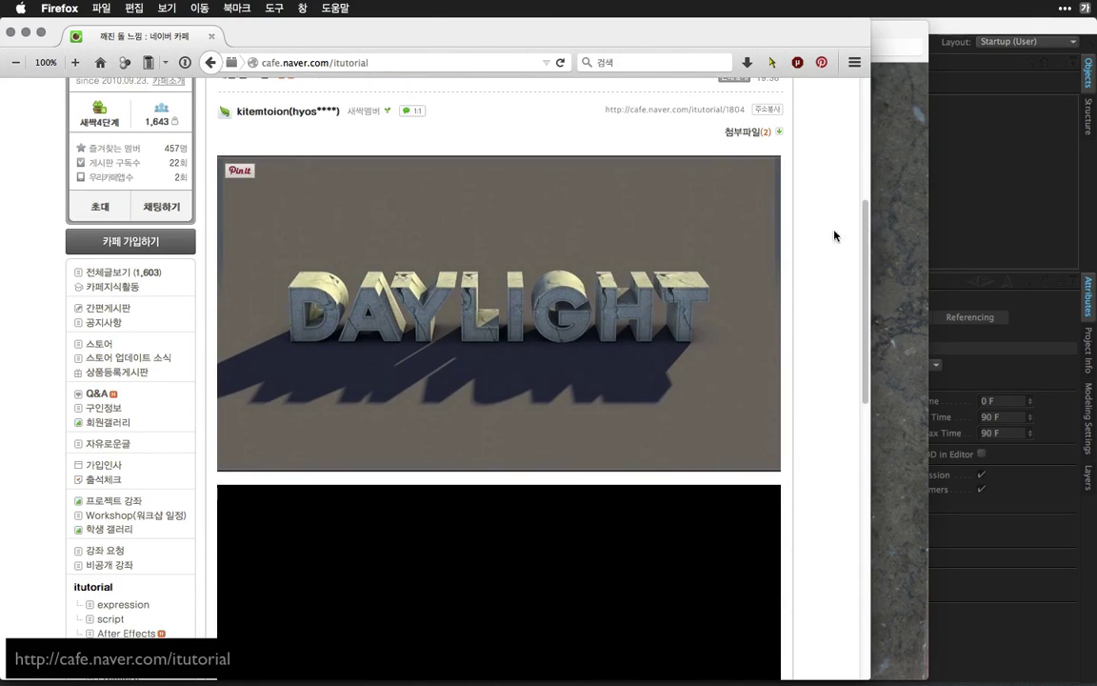
pyautogui.click(893, 234)
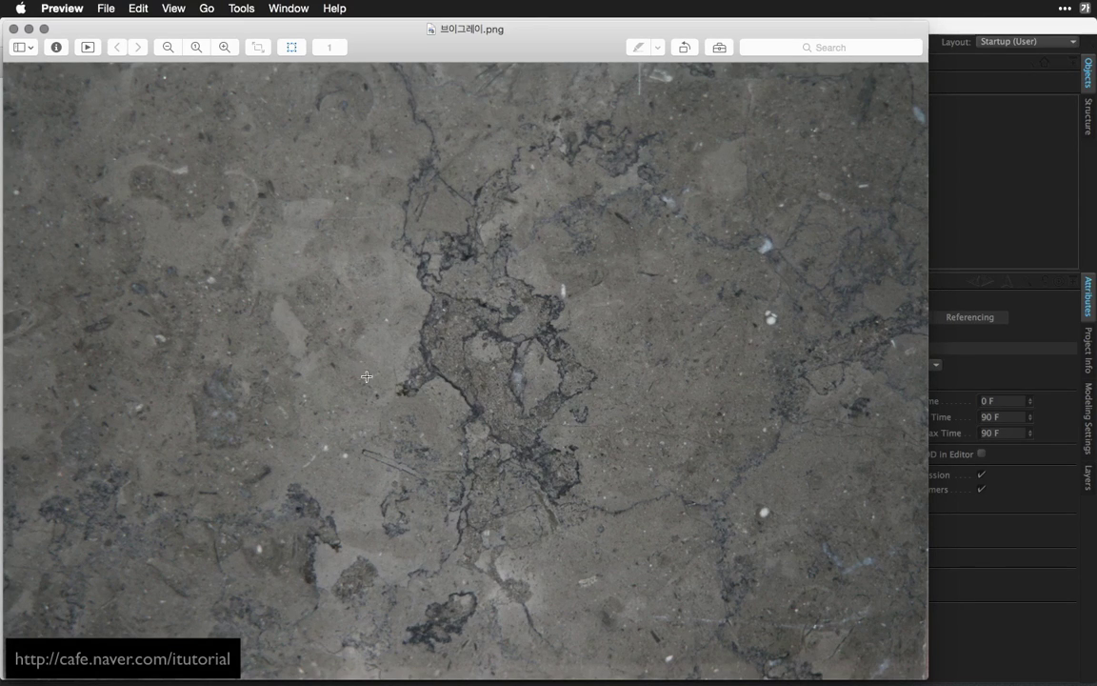
# Switch to Cinema 4D and create a text spline reading DAYLIGHT
pyautogui.click(949, 225)
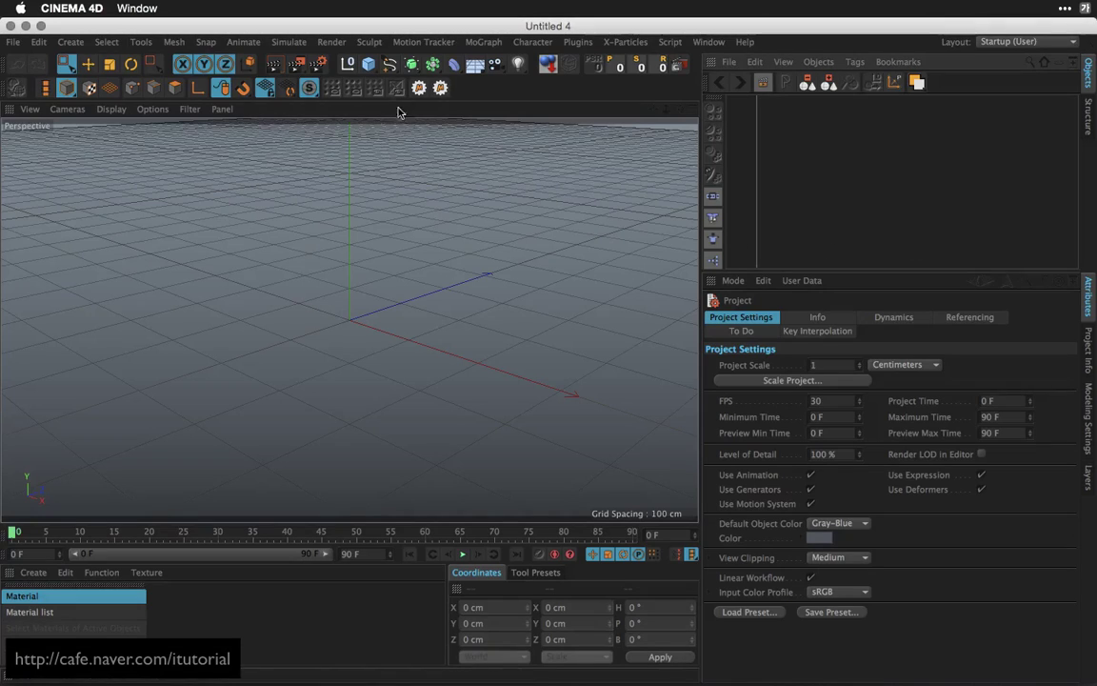
pyautogui.click(390, 65)
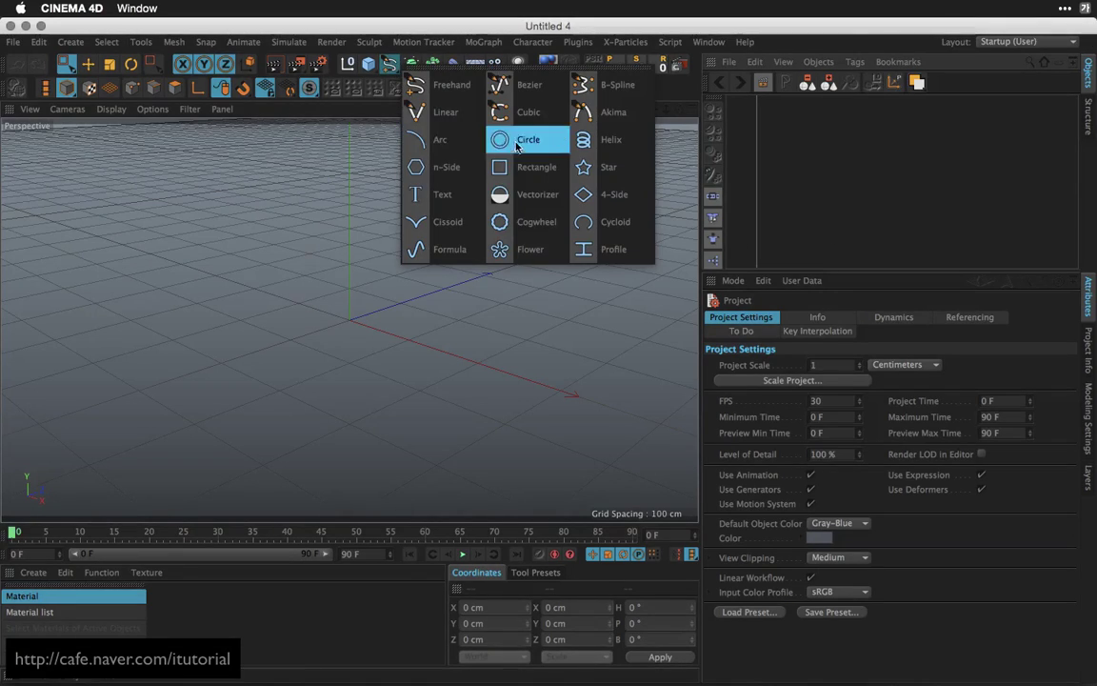
pyautogui.click(438, 195)
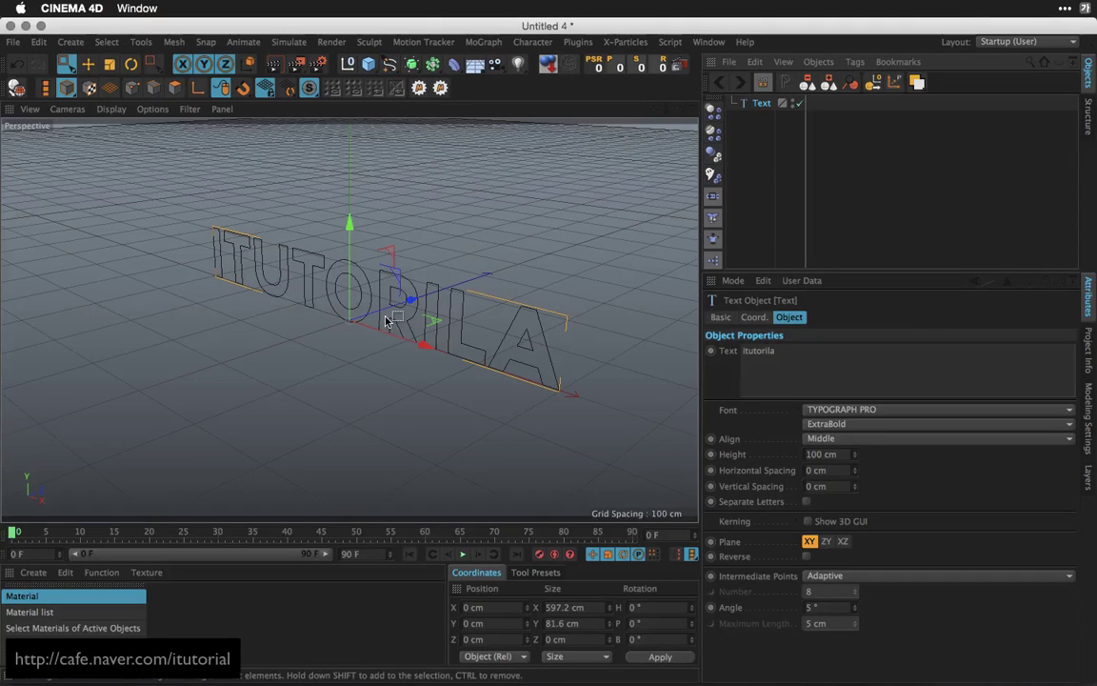
pyautogui.click(483, 42)
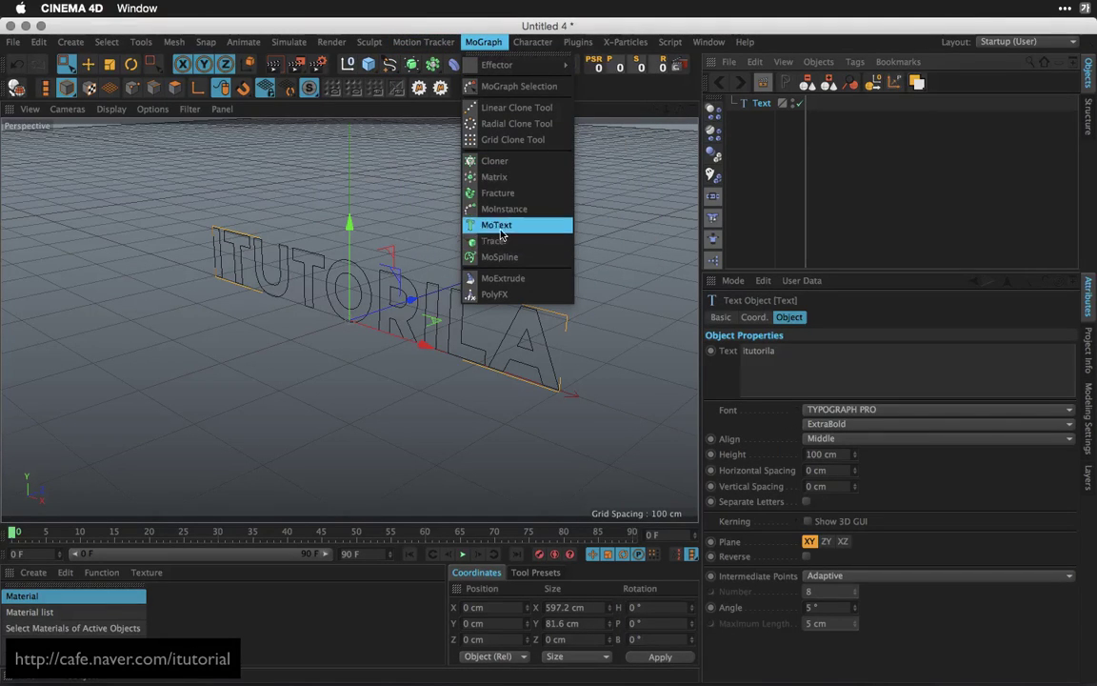
pyautogui.click(747, 135)
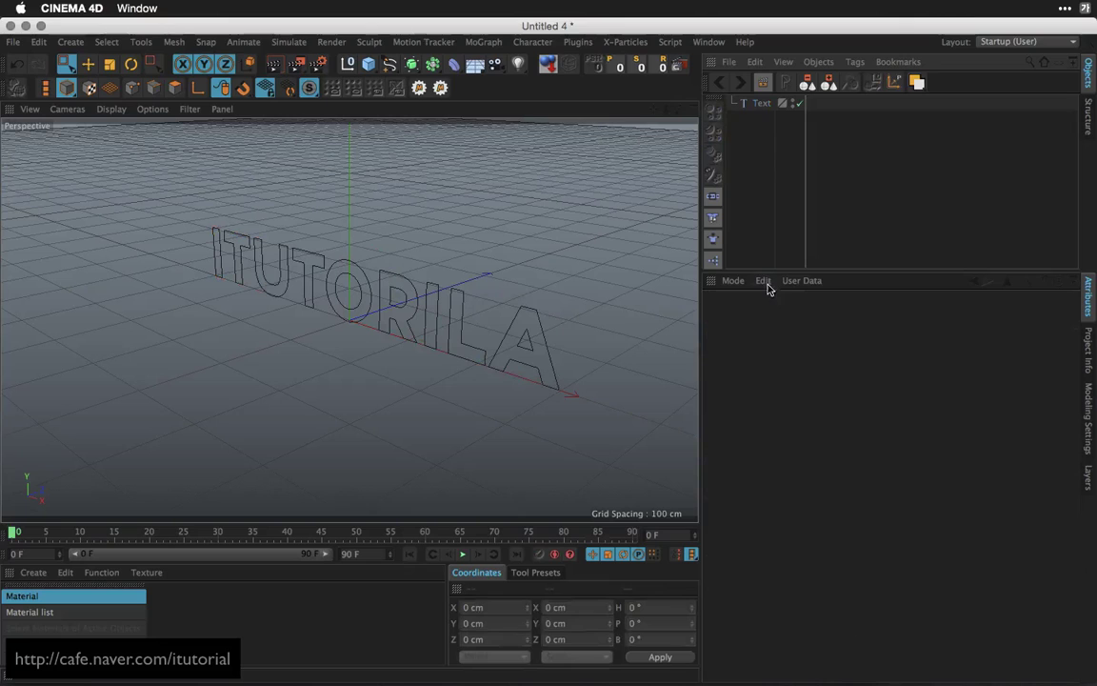
pyautogui.click(761, 103)
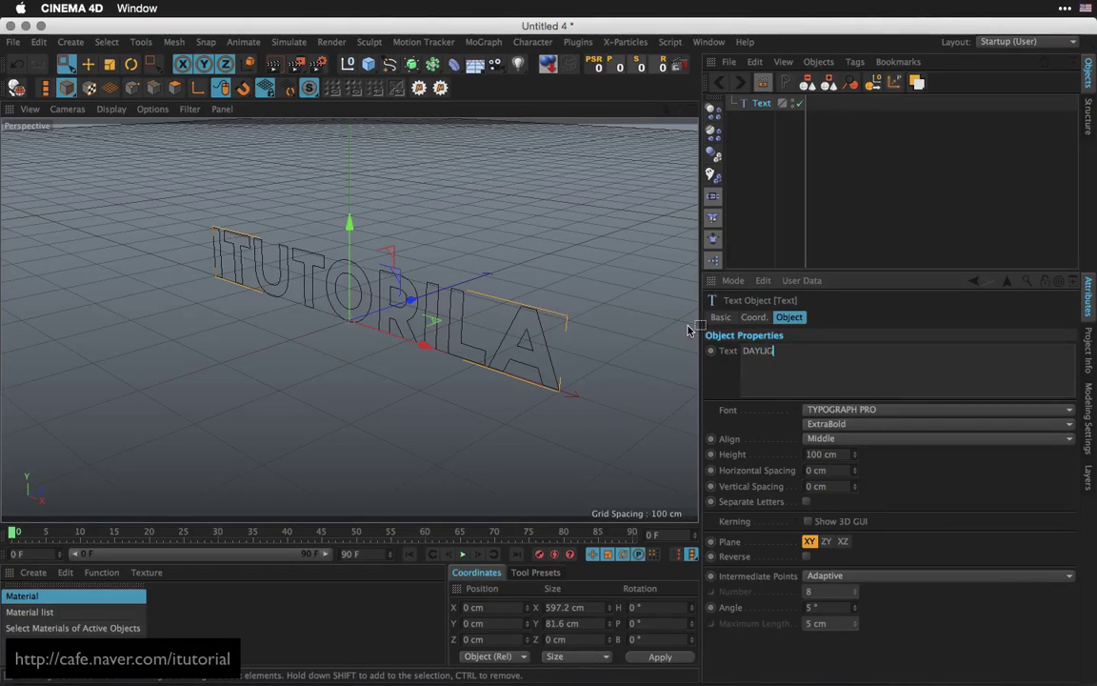
pyautogui.click(721, 373)
pyautogui.moveTo(680, 113); pyautogui.dragTo(698, 116)
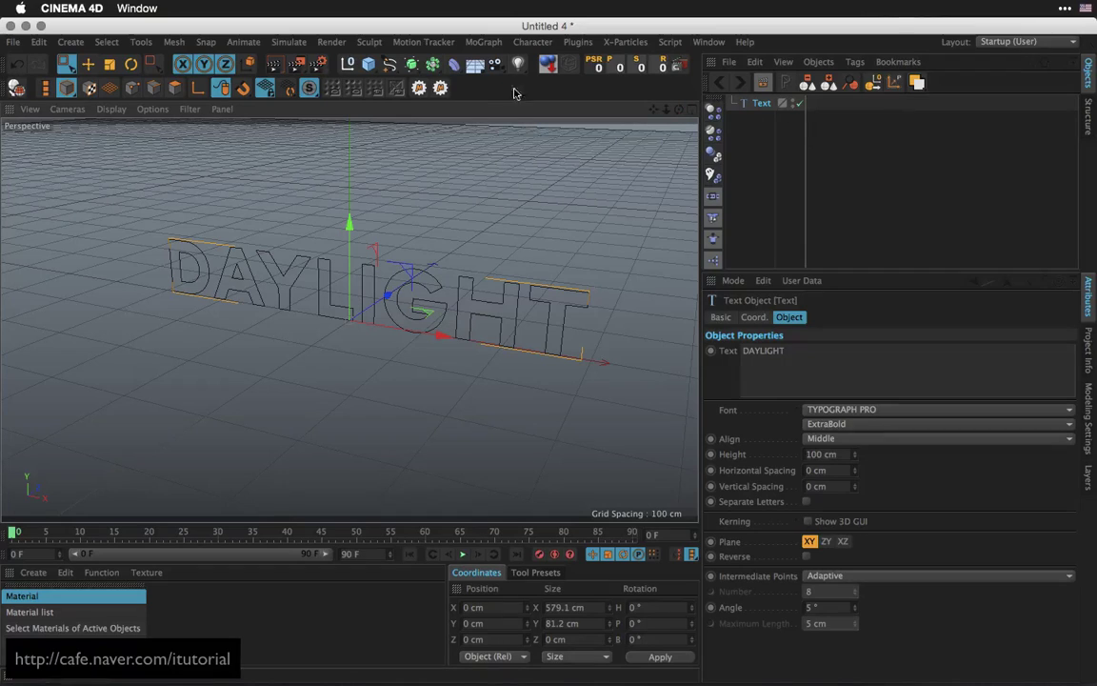
# Put the text spline under an Extrude object and set its Z movement to 83 cm
pyautogui.keyDown('alt'); pyautogui.moveTo(411, 64); pyautogui.dragTo(610, 87); pyautogui.keyUp('alt')
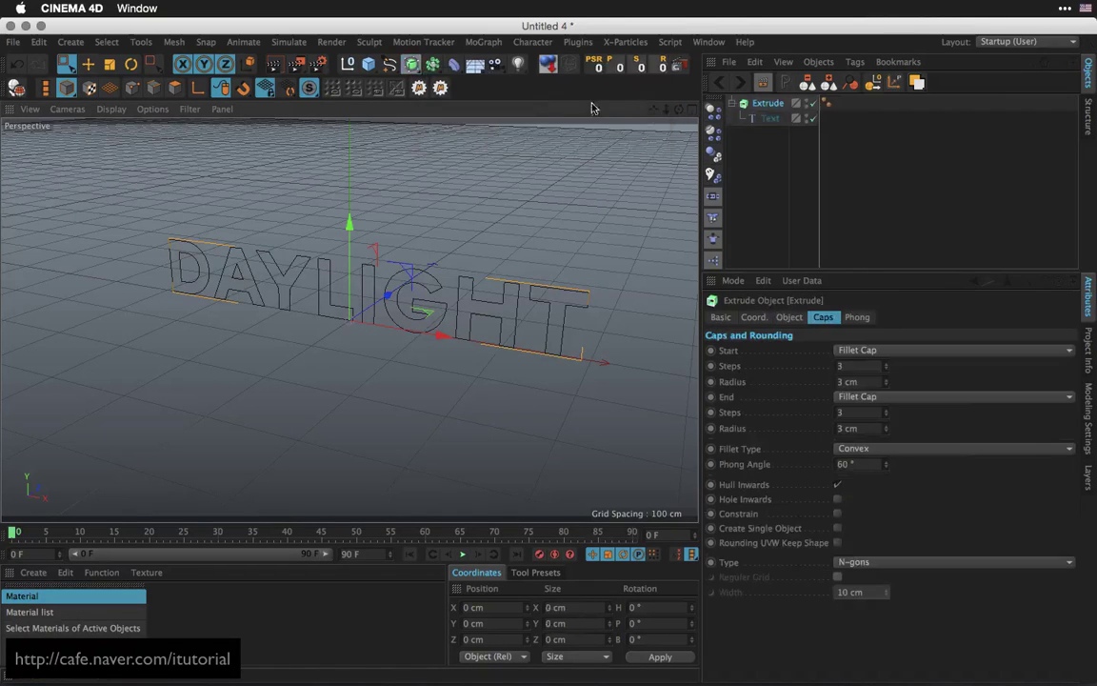
pyautogui.click(788, 317)
pyautogui.moveTo(960, 352); pyautogui.dragTo(942, 312)
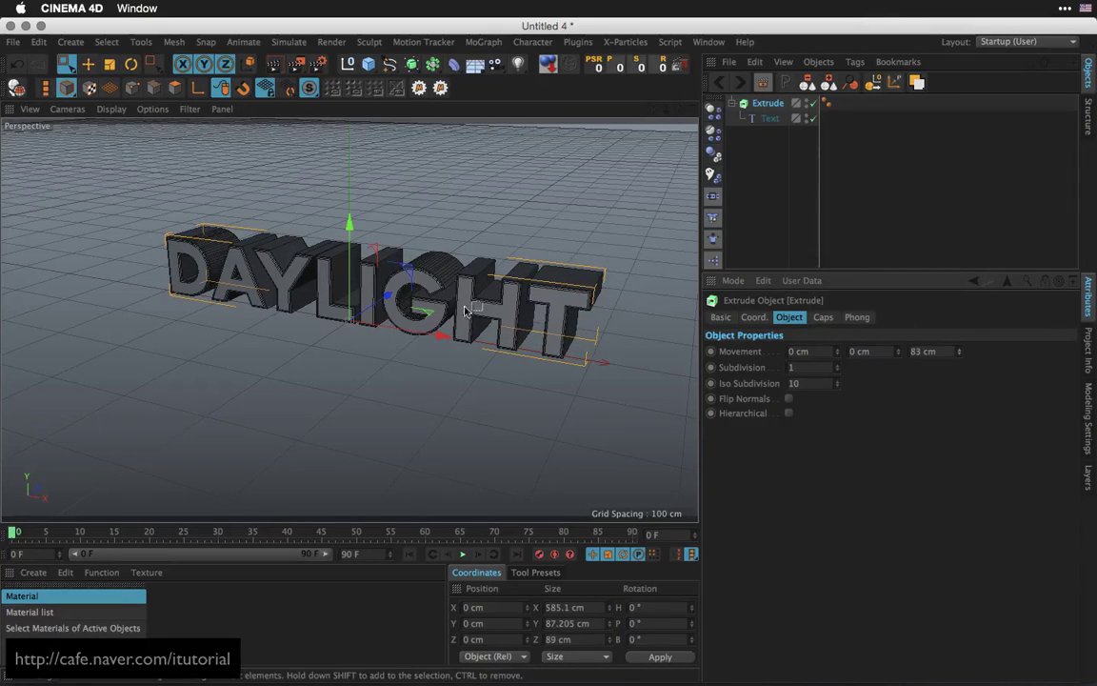
# Set the fillet type of the extruded text's caps to Engraved
pyautogui.keyDown('alt'); pyautogui.moveTo(419, 274); pyautogui.dragTo(510, 272); pyautogui.keyUp('alt')
pyautogui.keyDown('alt'); pyautogui.moveTo(452, 257); pyautogui.dragTo(465, 255, button='middle'); pyautogui.keyUp('alt')
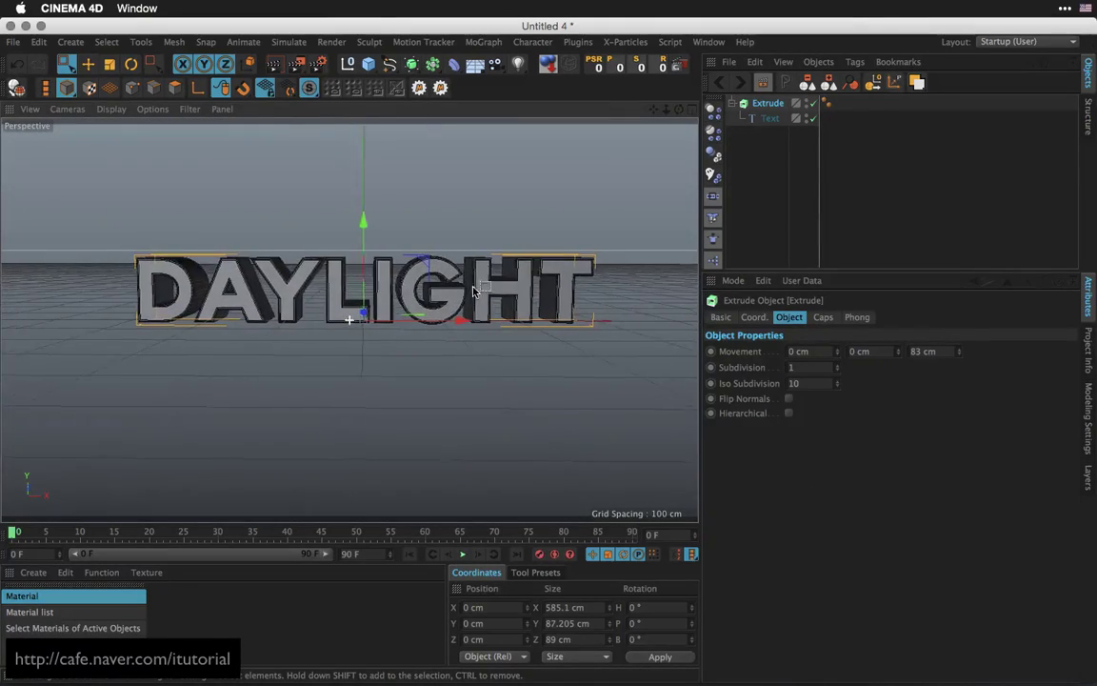
pyautogui.keyDown('alt'); pyautogui.moveTo(415, 279); pyautogui.dragTo(522, 261, button='right'); pyautogui.keyUp('alt')
pyautogui.keyDown('alt'); pyautogui.moveTo(522, 260); pyautogui.dragTo(429, 360); pyautogui.keyUp('alt')
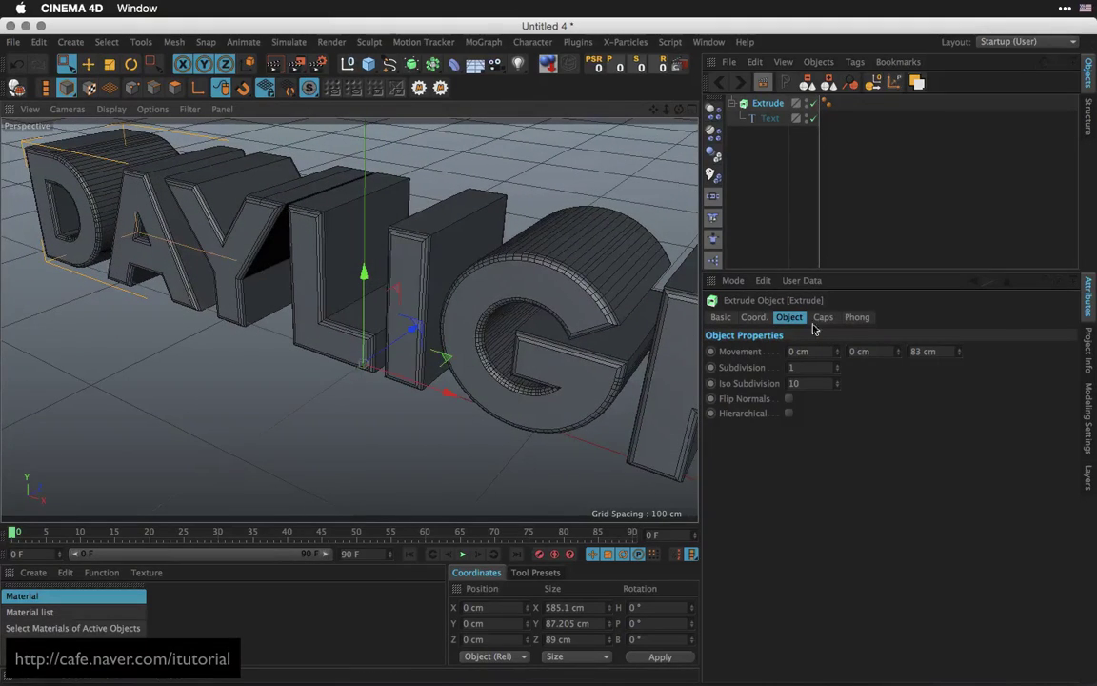
pyautogui.click(768, 118)
pyautogui.click(766, 103)
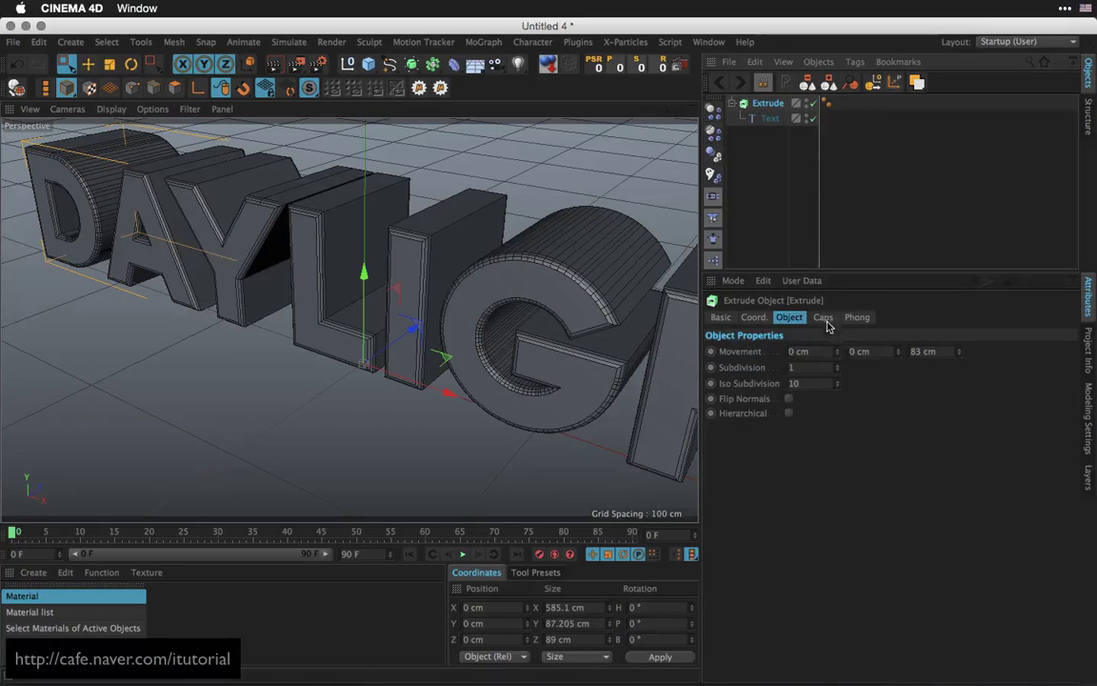
pyautogui.click(823, 317)
pyautogui.click(862, 448)
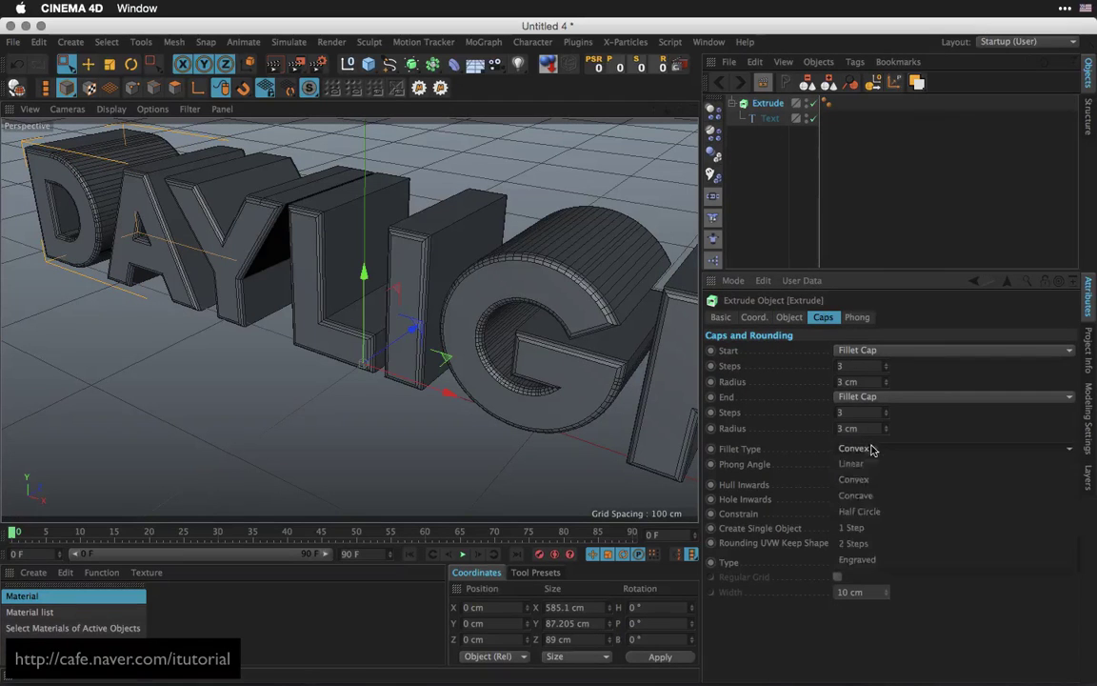
pyautogui.click(857, 560)
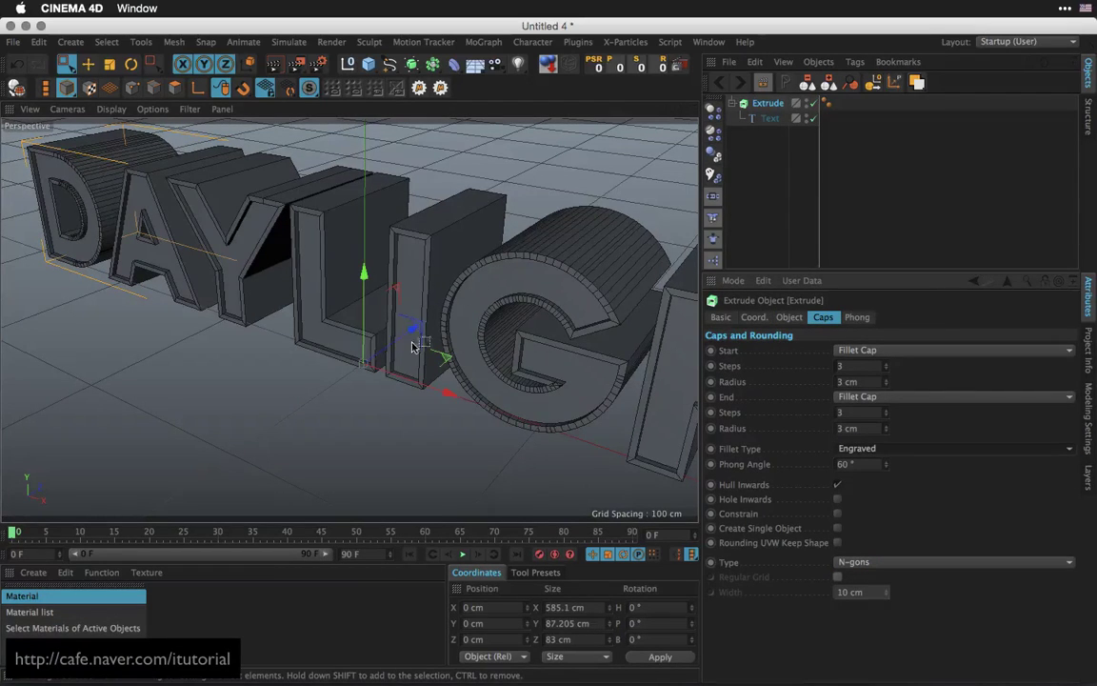
# Add a floor and raise the extruded text about 5.9 cm along Y so that it stands on the floor
pyautogui.keyDown('alt'); pyautogui.moveTo(379, 311); pyautogui.dragTo(483, 265); pyautogui.keyUp('alt')
pyautogui.keyDown('alt'); pyautogui.moveTo(483, 266); pyautogui.dragTo(445, 309, button='right'); pyautogui.keyUp('alt')
pyautogui.keyDown('alt'); pyautogui.moveTo(446, 309); pyautogui.dragTo(483, 303); pyautogui.keyUp('alt')
pyautogui.click(475, 66)
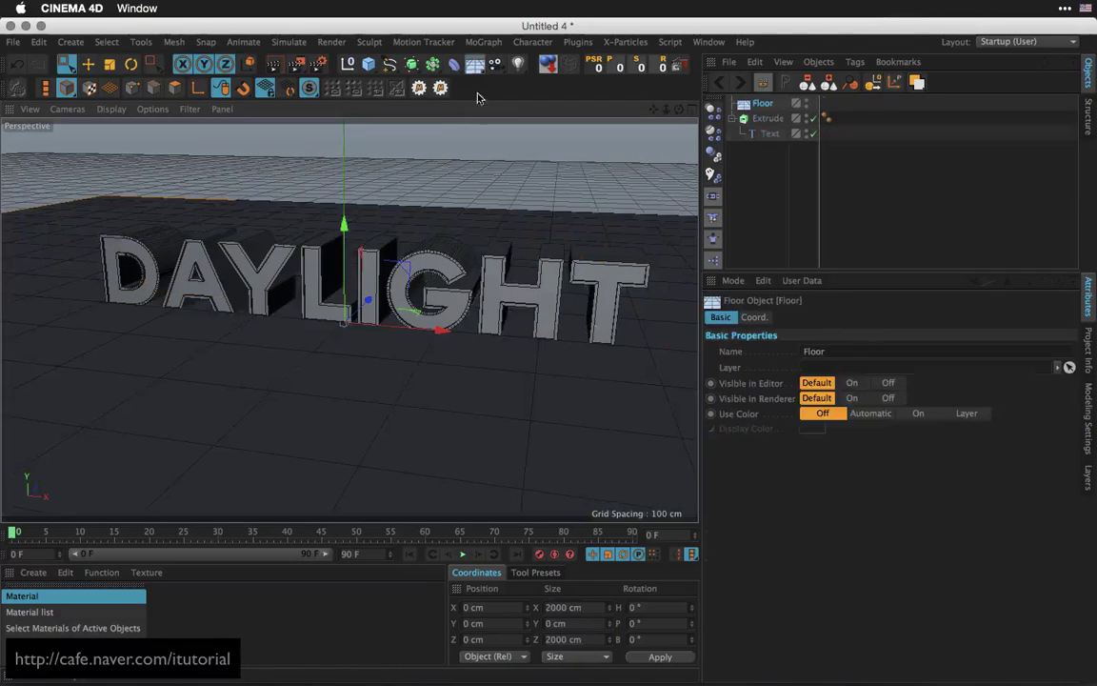
pyautogui.keyDown('alt'); pyautogui.moveTo(363, 306); pyautogui.dragTo(402, 345); pyautogui.keyUp('alt')
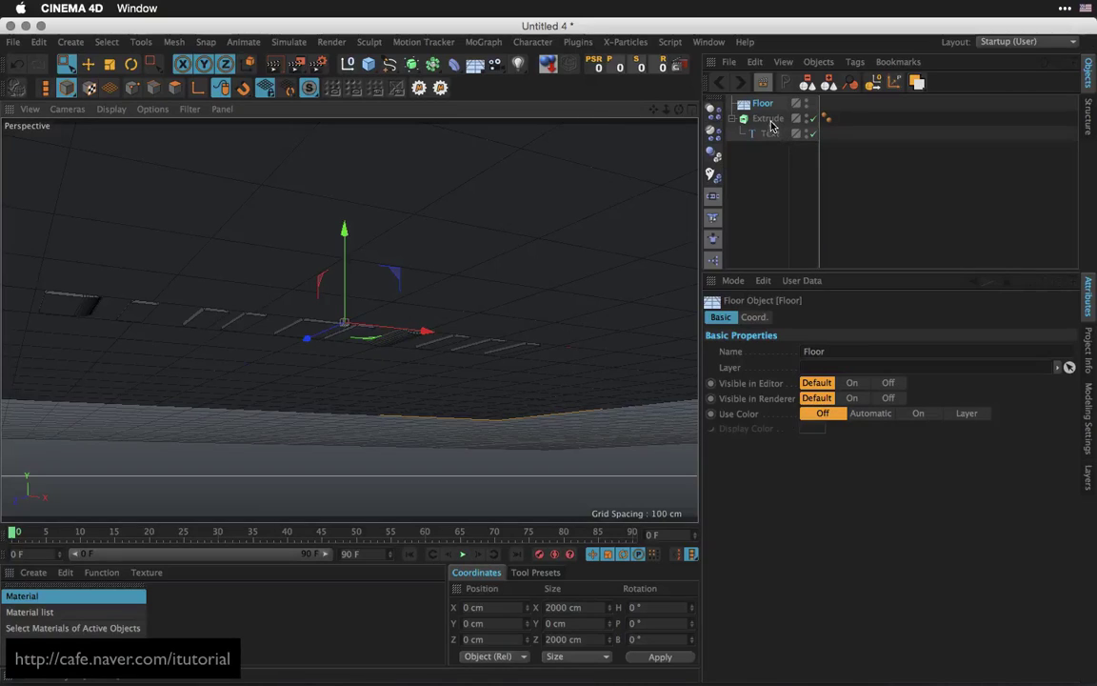
pyautogui.click(769, 117)
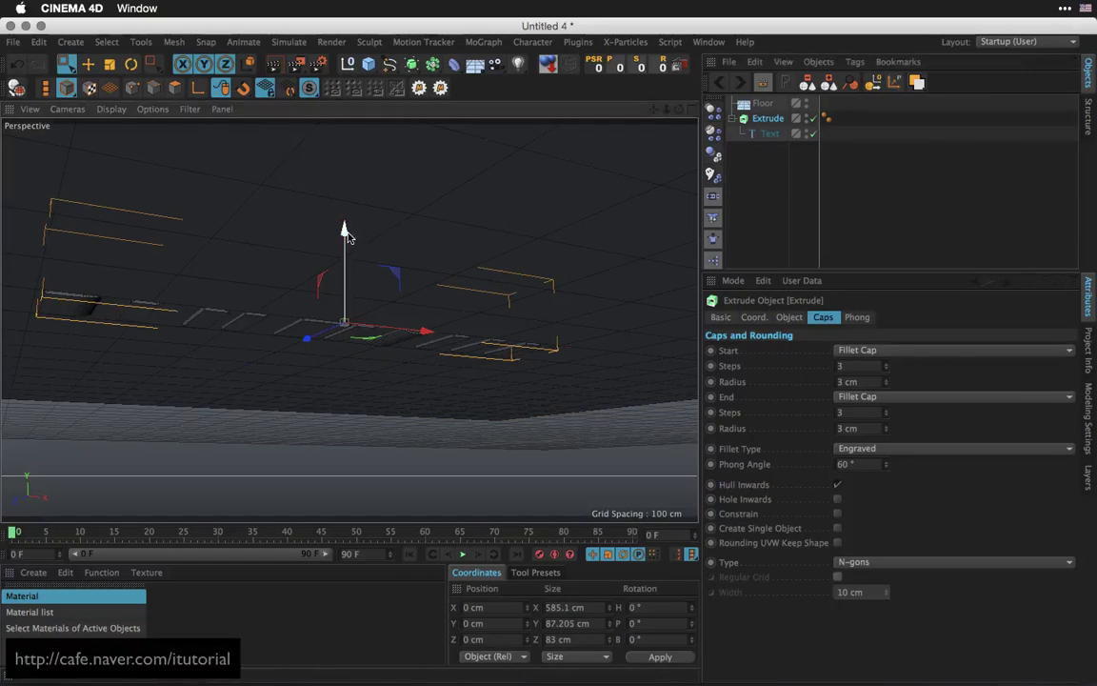
pyautogui.moveTo(345, 232); pyautogui.dragTo(346, 227)
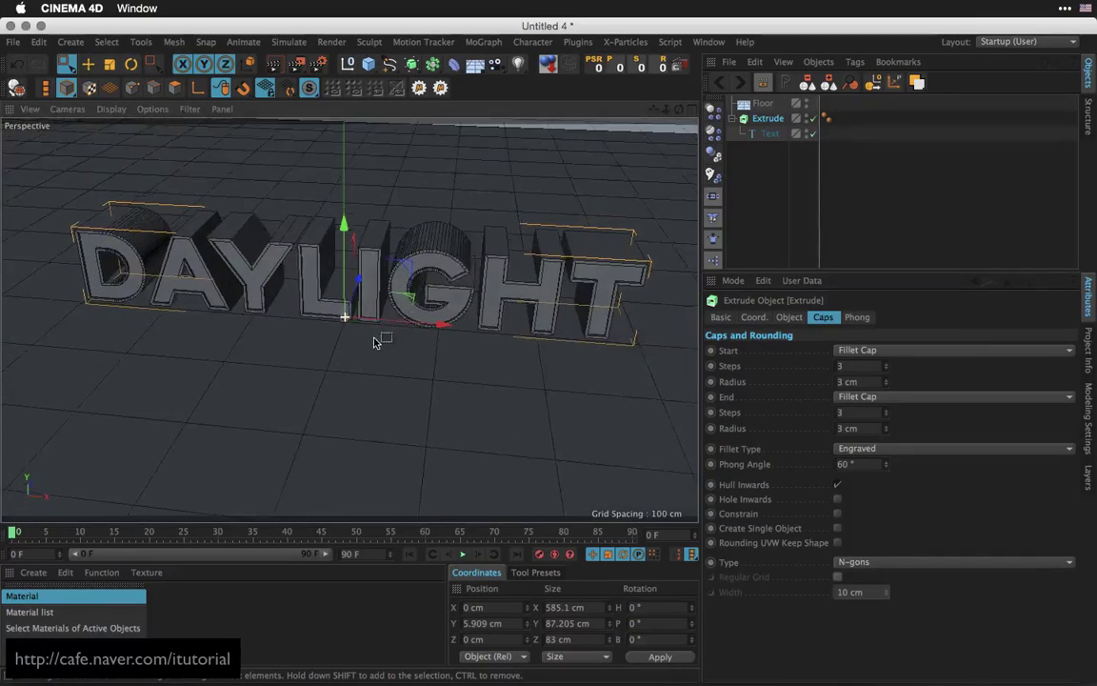
# Add an area light and raise it above the text to about 422 cm on Y
pyautogui.keyDown('alt'); pyautogui.moveTo(460, 267); pyautogui.dragTo(455, 291, button='middle'); pyautogui.keyUp('alt')
pyautogui.keyDown('alt'); pyautogui.moveTo(456, 291); pyautogui.dragTo(477, 296); pyautogui.keyUp('alt')
pyautogui.keyDown('alt'); pyautogui.moveTo(477, 296); pyautogui.dragTo(438, 335, button='right'); pyautogui.keyUp('alt')
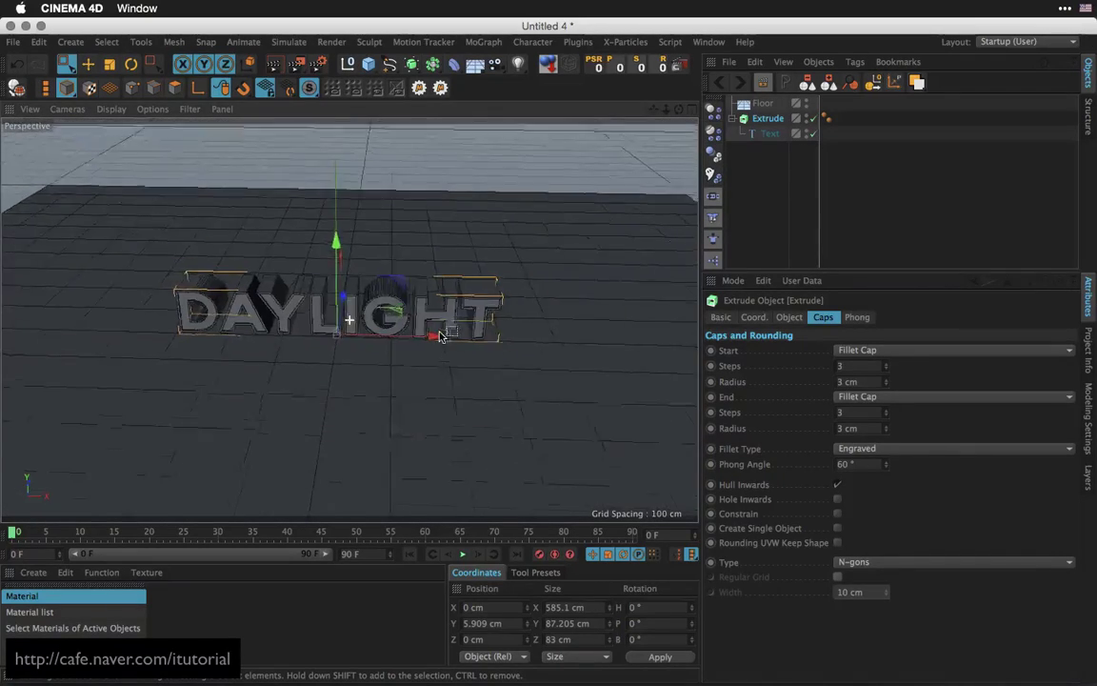
pyautogui.keyDown('alt'); pyautogui.moveTo(438, 335); pyautogui.dragTo(481, 309); pyautogui.keyUp('alt')
pyautogui.keyDown('alt'); pyautogui.moveTo(480, 271); pyautogui.dragTo(484, 301, button='middle'); pyautogui.keyUp('alt')
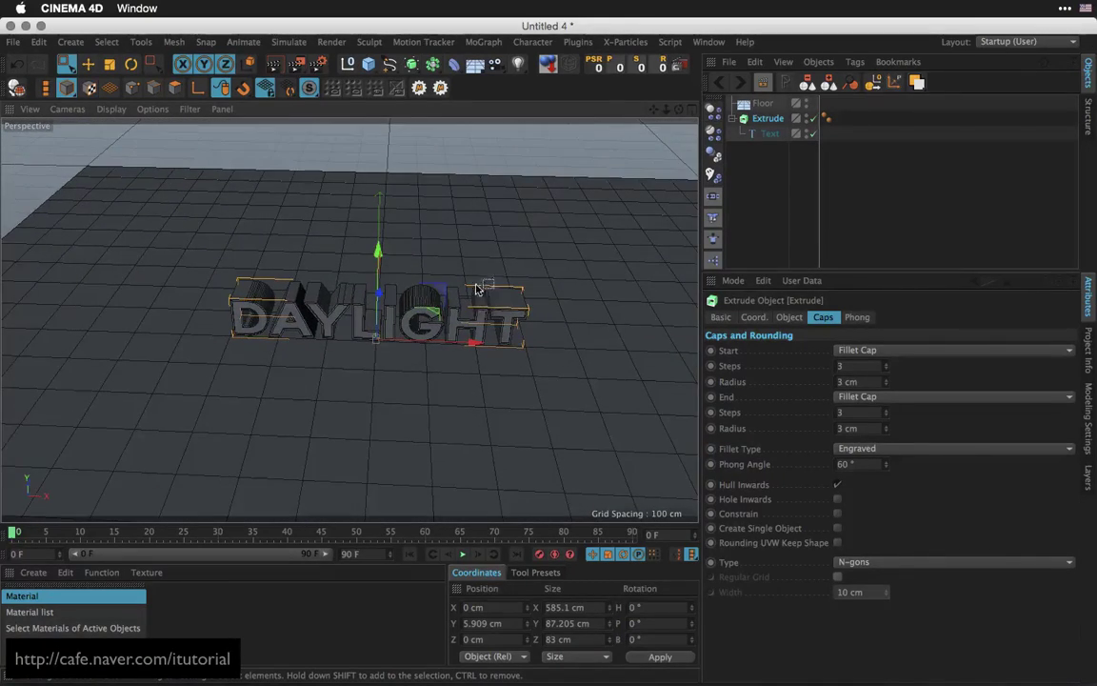
pyautogui.keyDown('alt'); pyautogui.moveTo(478, 288); pyautogui.dragTo(508, 276, button='right'); pyautogui.keyUp('alt')
pyautogui.keyDown('alt'); pyautogui.moveTo(508, 276); pyautogui.dragTo(488, 266); pyautogui.keyUp('alt')
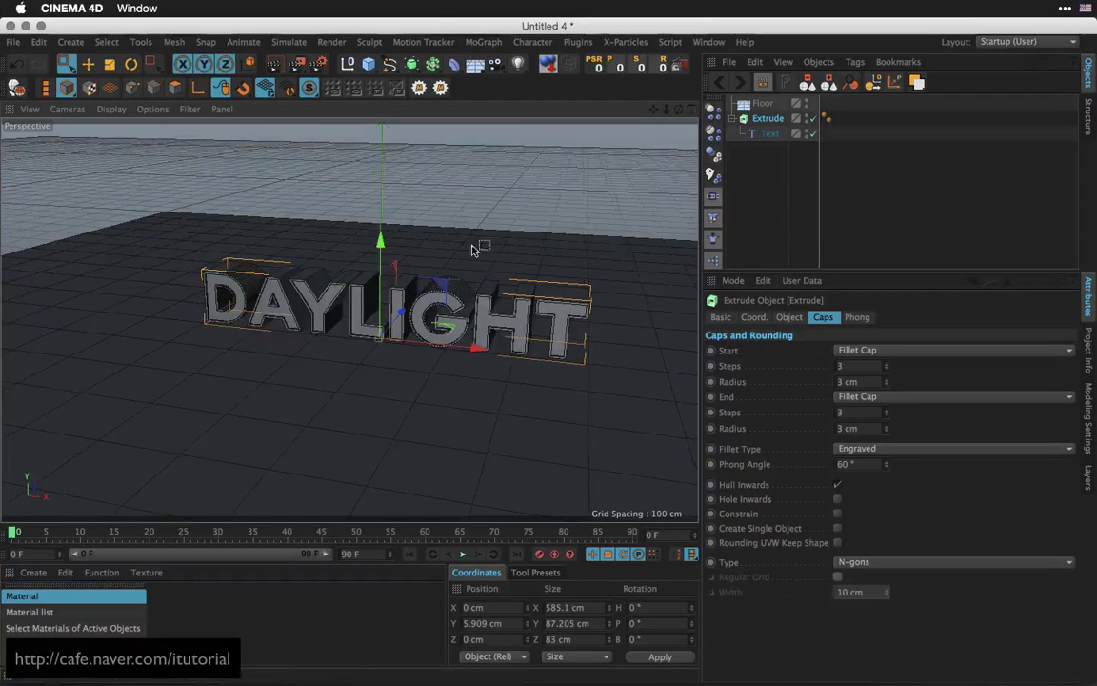
pyautogui.click(517, 64)
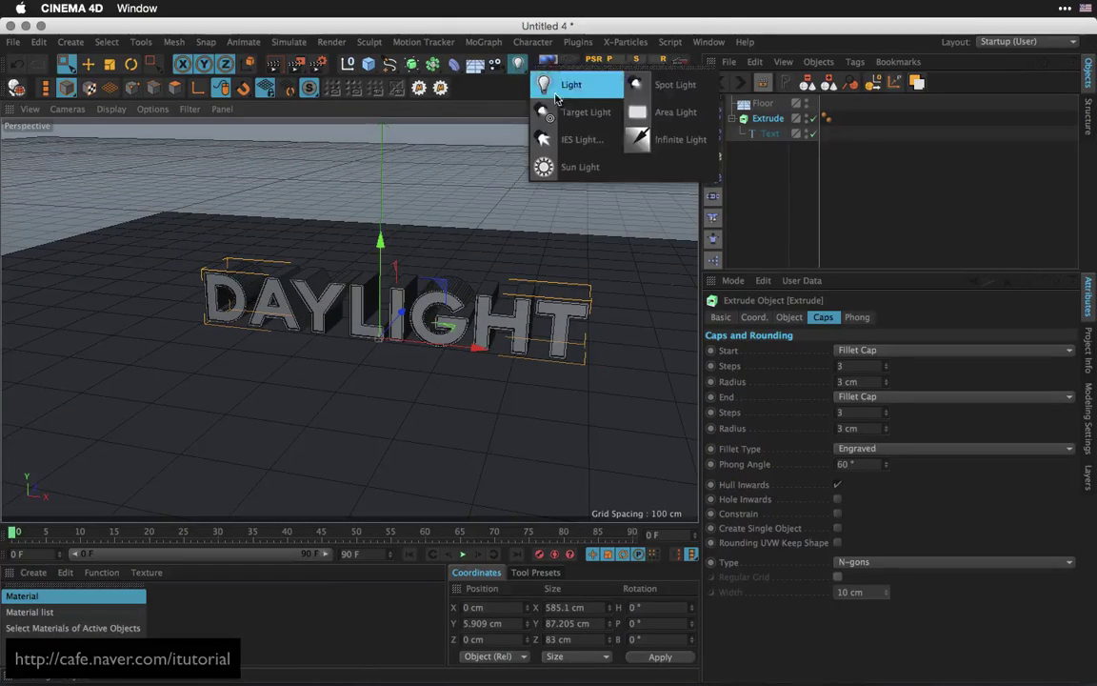
pyautogui.click(675, 112)
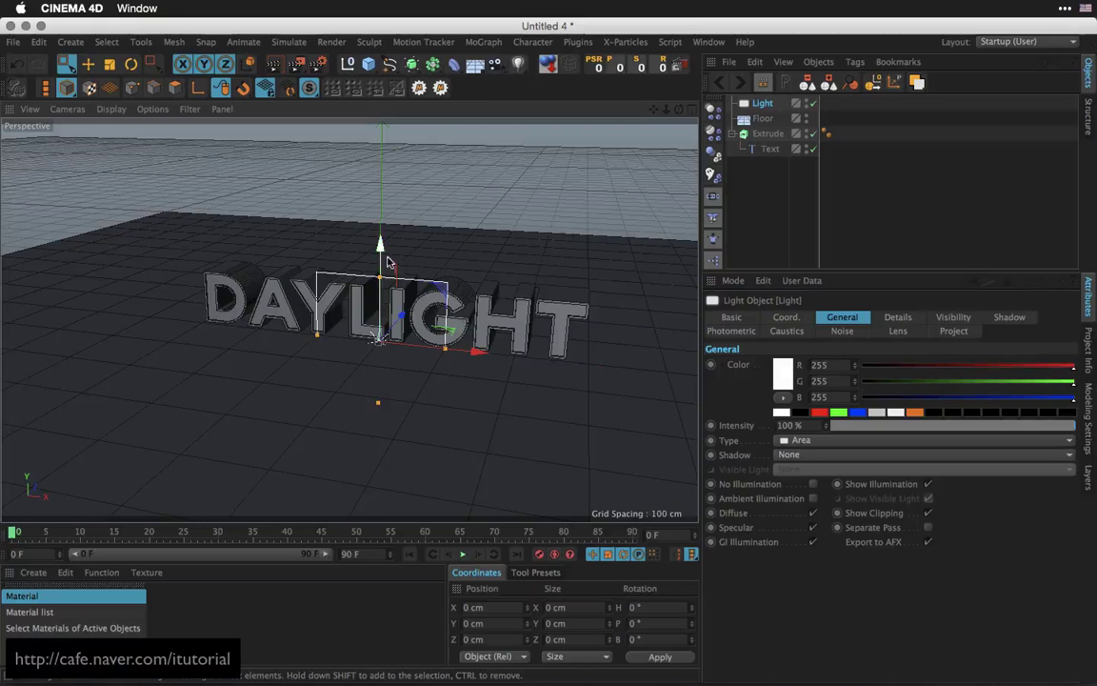
pyautogui.moveTo(384, 202); pyautogui.dragTo(428, 99)
pyautogui.moveTo(666, 111); pyautogui.dragTo(621, 178)
pyautogui.moveTo(365, 193); pyautogui.dragTo(367, 136)
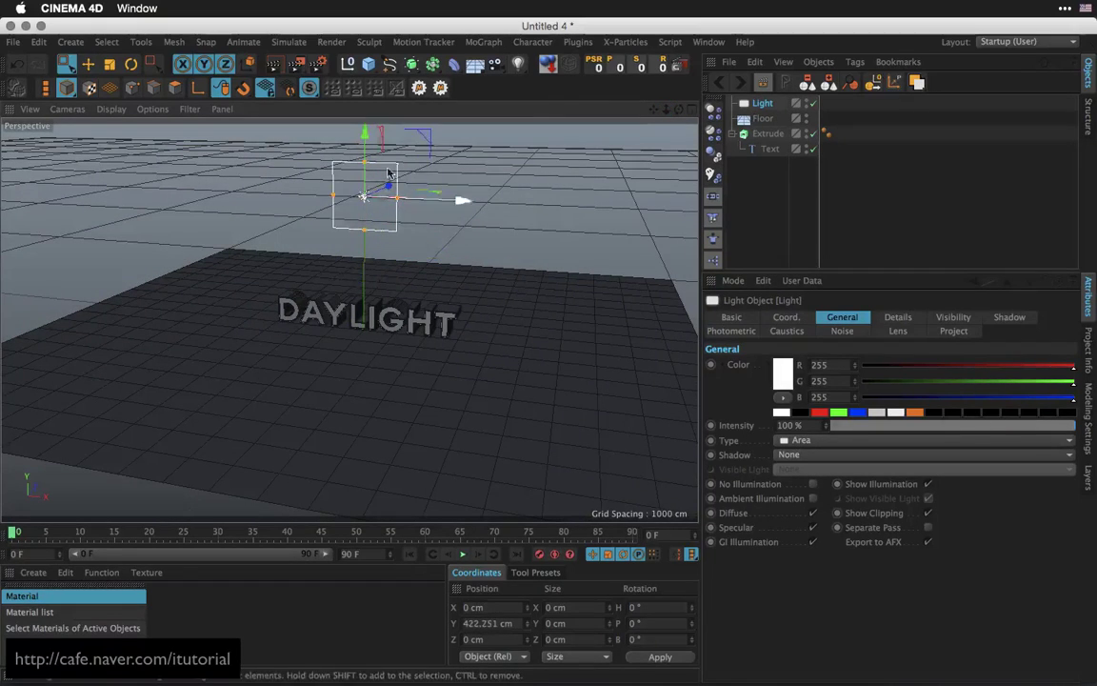
# Add a null and give the light a Target tag with the null as its target object
pyautogui.click(348, 67)
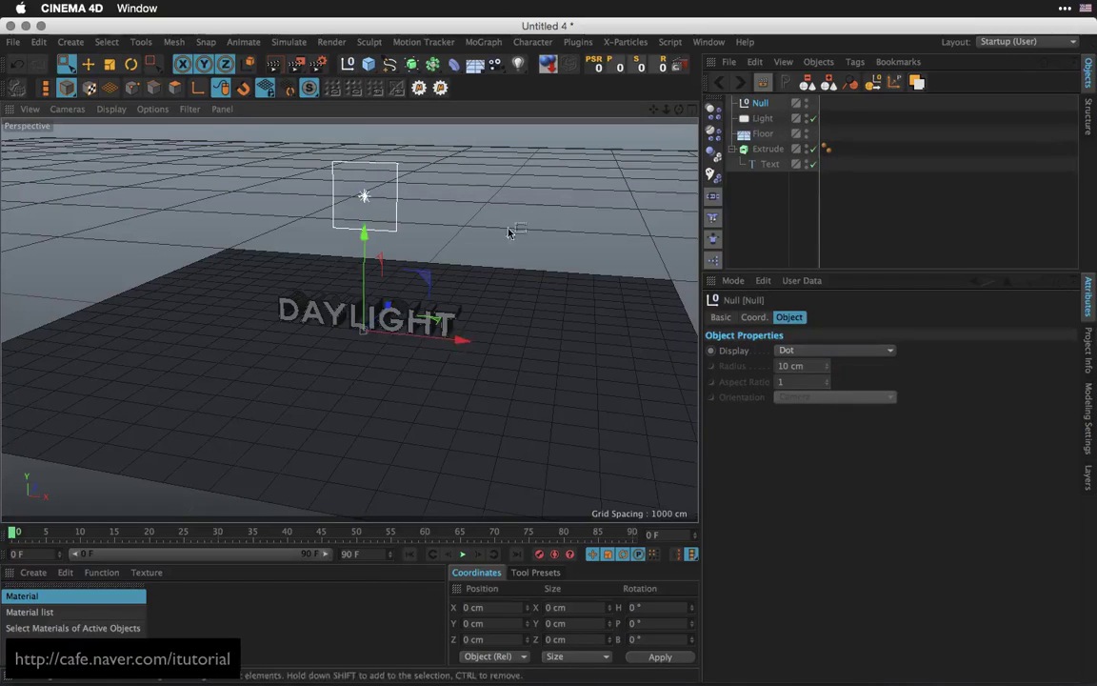
pyautogui.rightClick(767, 103)
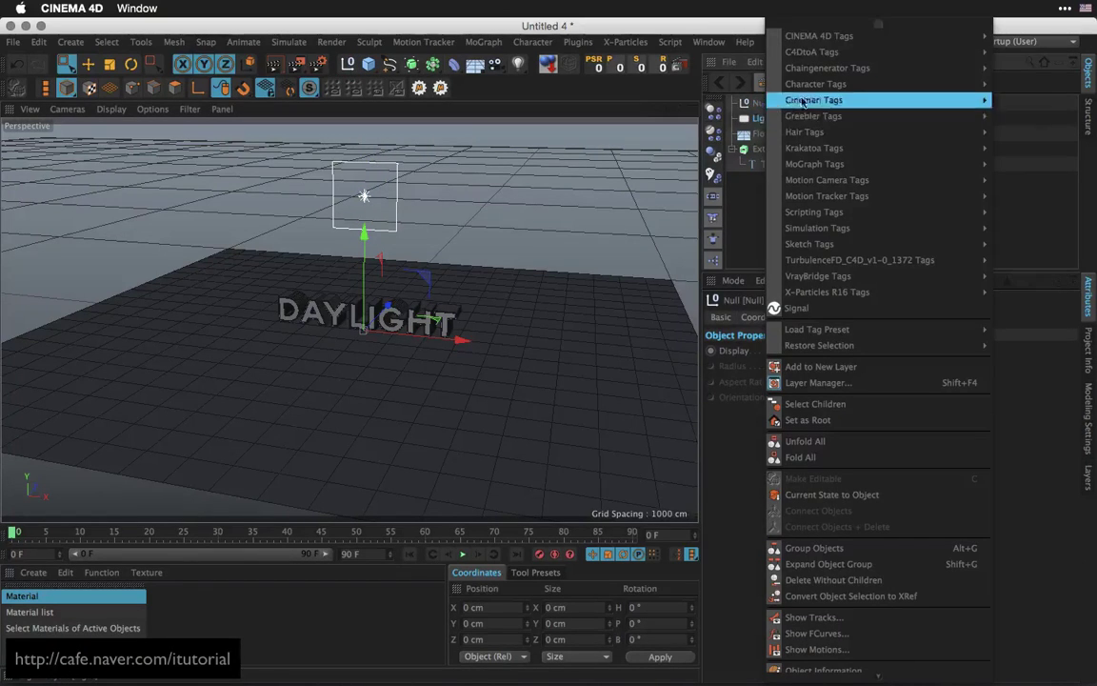
pyautogui.moveTo(816, 30)
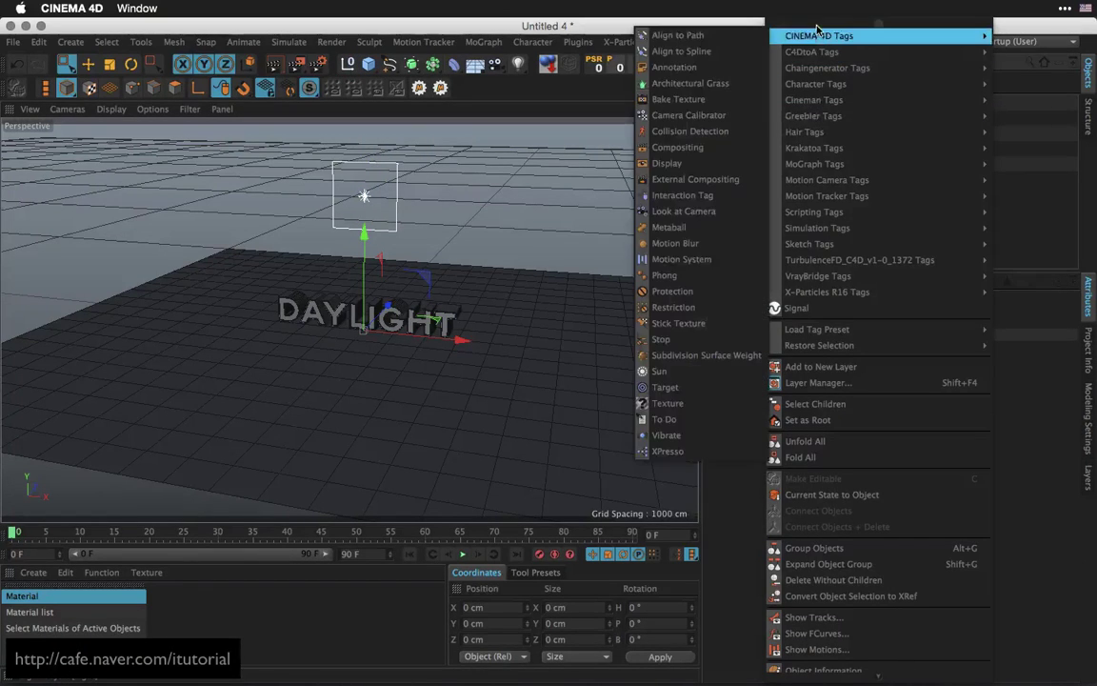
pyautogui.click(698, 387)
pyautogui.moveTo(762, 103); pyautogui.dragTo(809, 351)
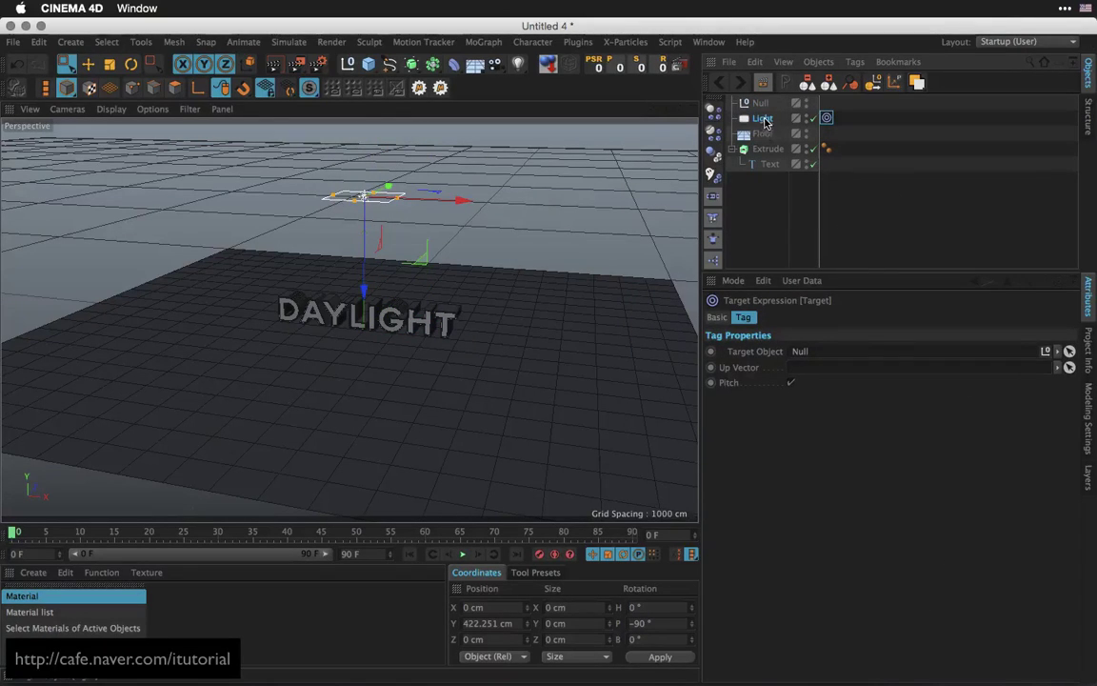
# Move the light behind the text to about X 297, Y 440, Z 195 cm and enlarge its area rectangle
pyautogui.click(763, 120)
pyautogui.click(89, 66)
pyautogui.click(89, 66)
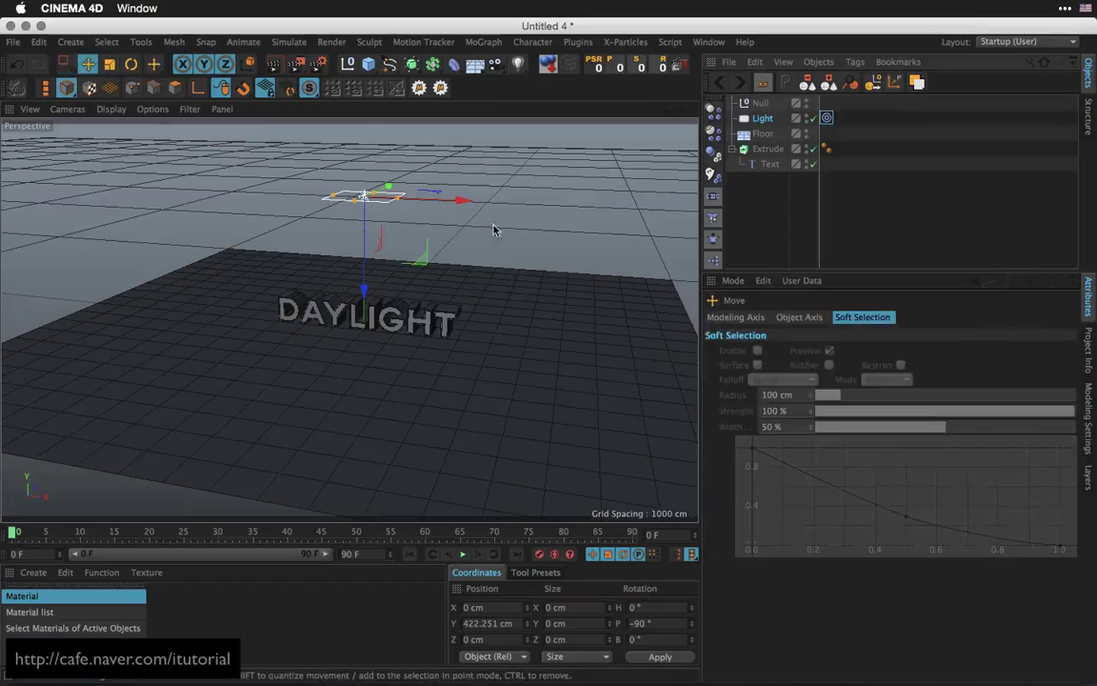
pyautogui.keyDown('alt'); pyautogui.moveTo(493, 228); pyautogui.dragTo(526, 246); pyautogui.keyUp('alt')
pyautogui.keyDown('alt'); pyautogui.moveTo(457, 290); pyautogui.dragTo(386, 305); pyautogui.keyUp('alt')
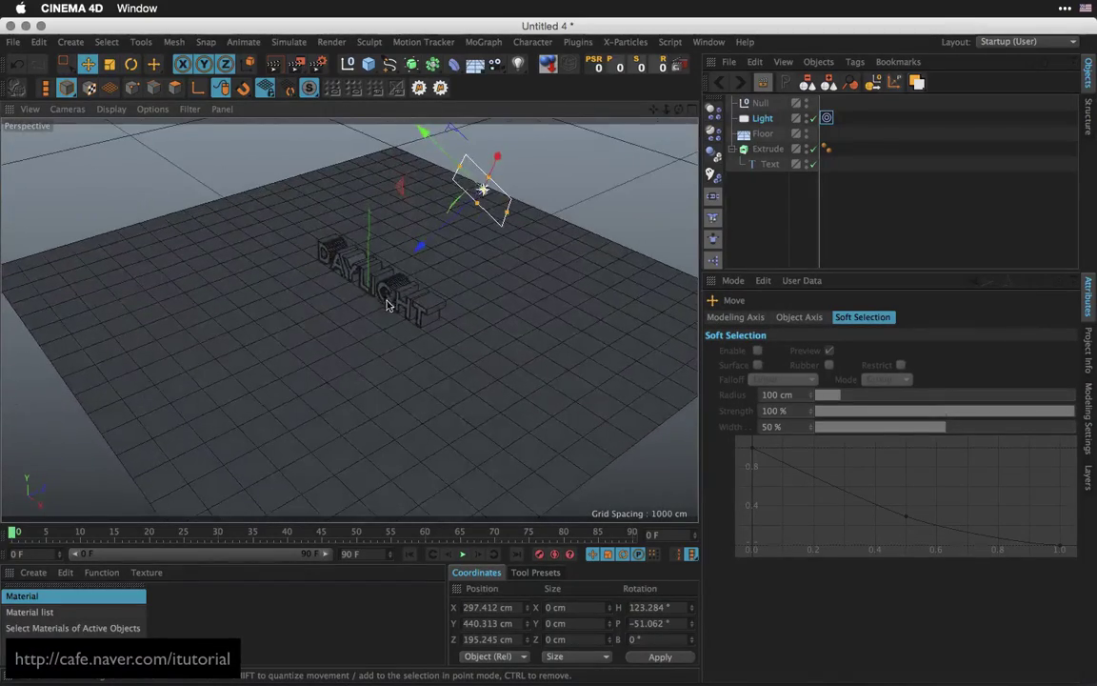
pyautogui.keyDown('alt'); pyautogui.moveTo(482, 262); pyautogui.dragTo(471, 288); pyautogui.keyUp('alt')
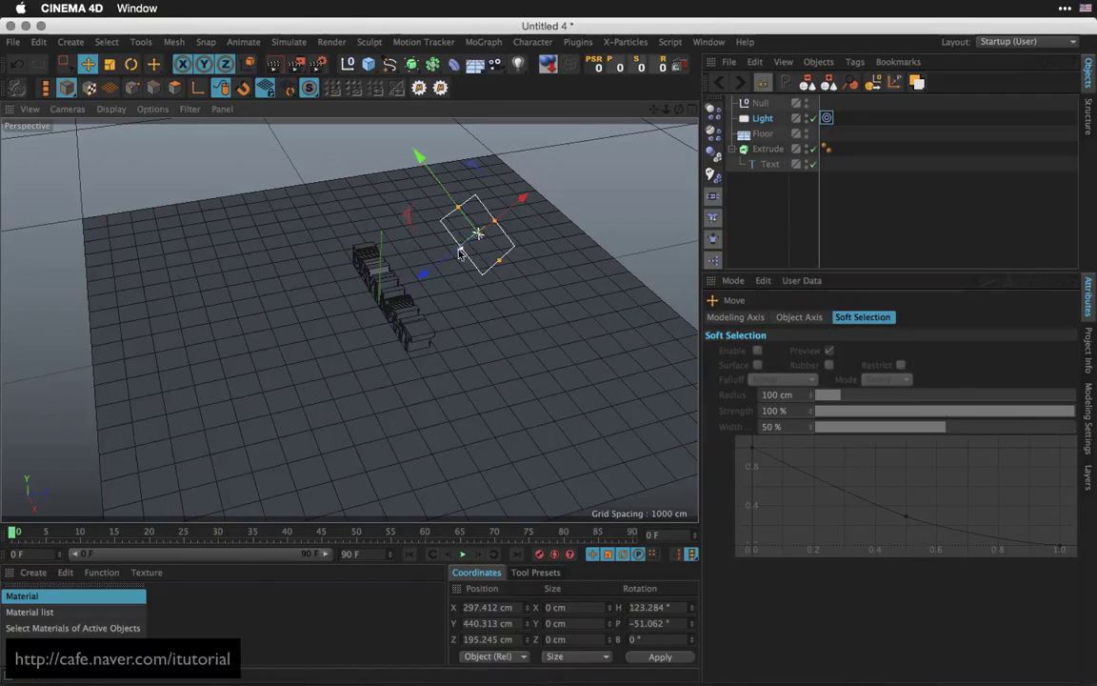
pyautogui.keyDown('alt'); pyautogui.moveTo(462, 251); pyautogui.dragTo(504, 259); pyautogui.keyUp('alt')
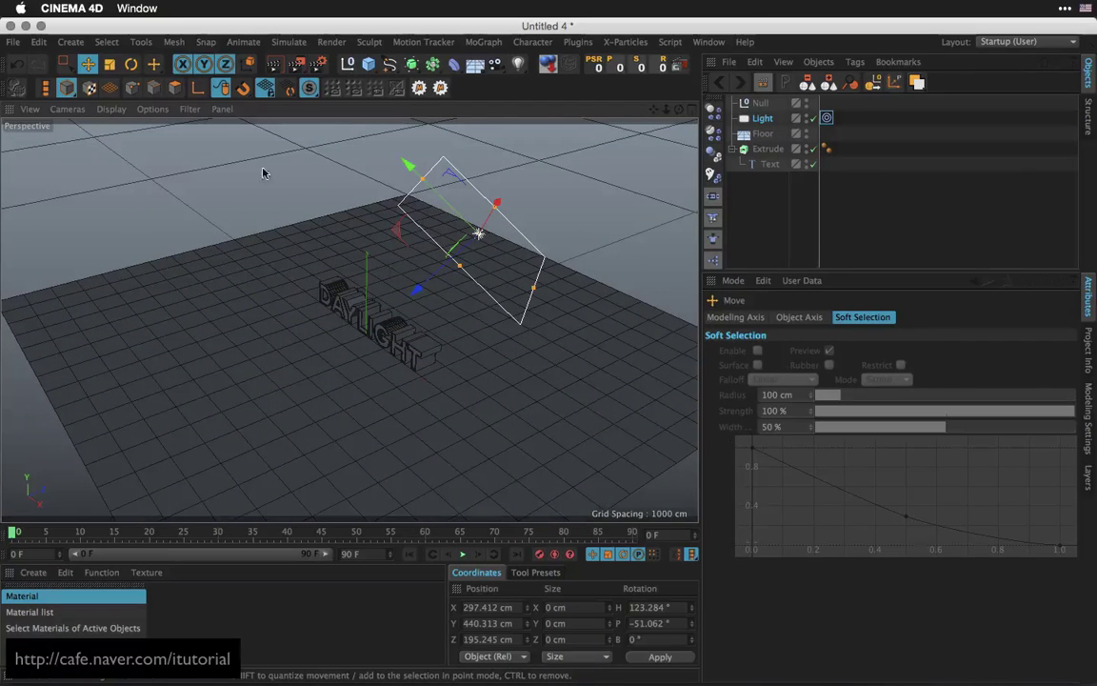
# Switch the viewport display to Gouraud Shading to show the light's effect on the floor and text
pyautogui.click(151, 109)
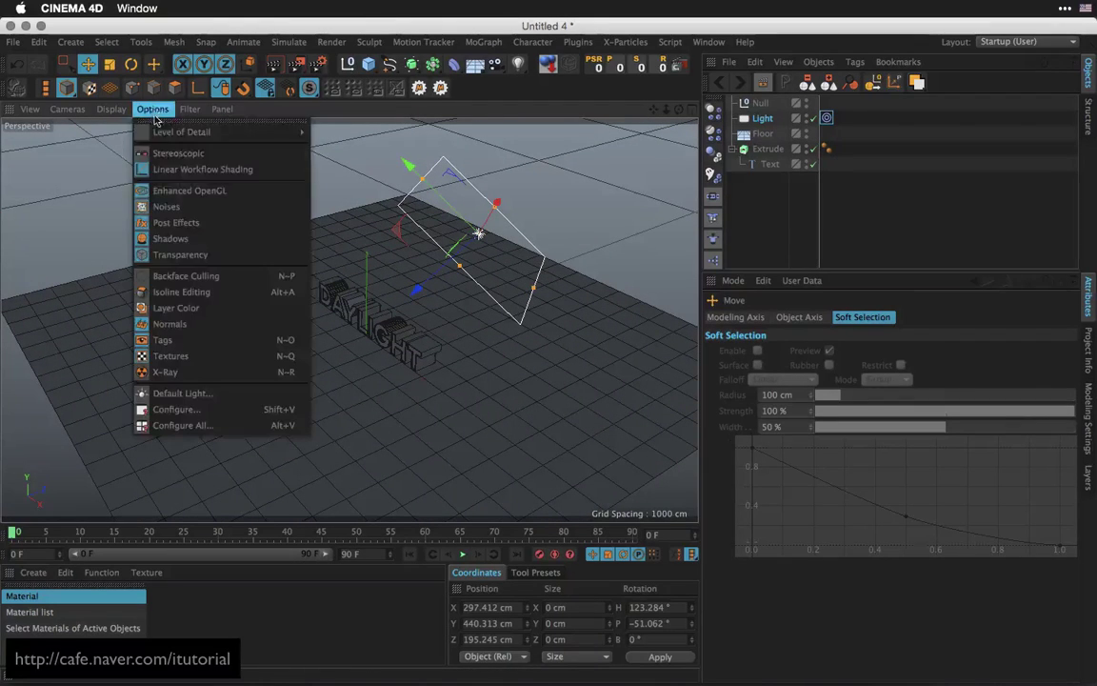
pyautogui.click(195, 194)
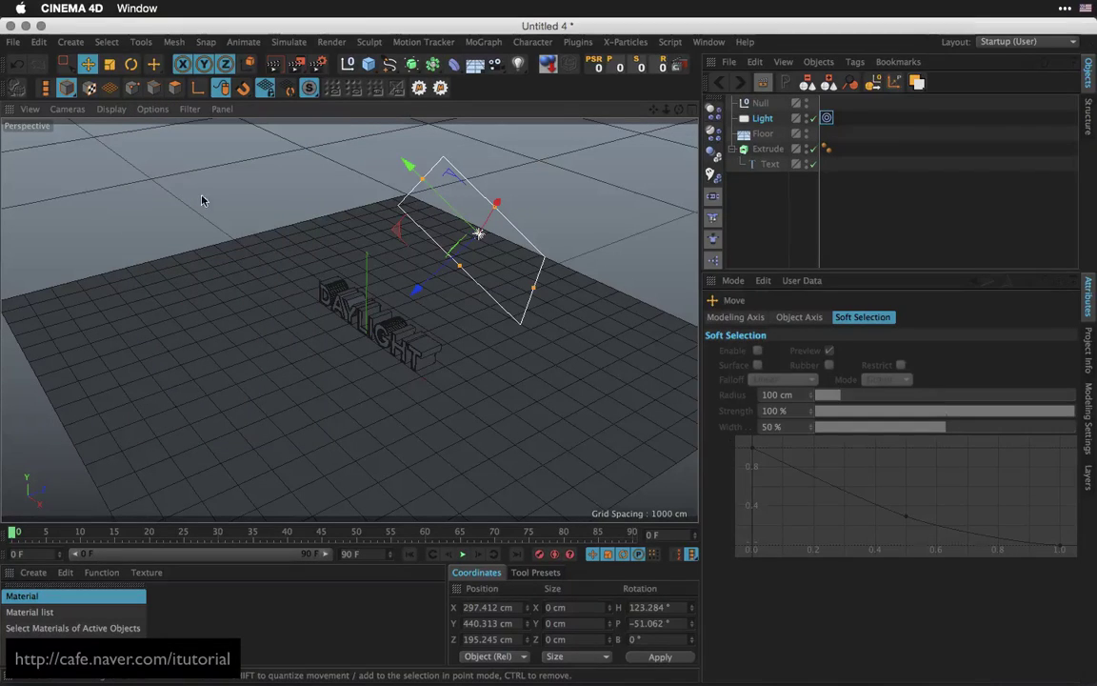
pyautogui.click(111, 109)
pyautogui.click(134, 133)
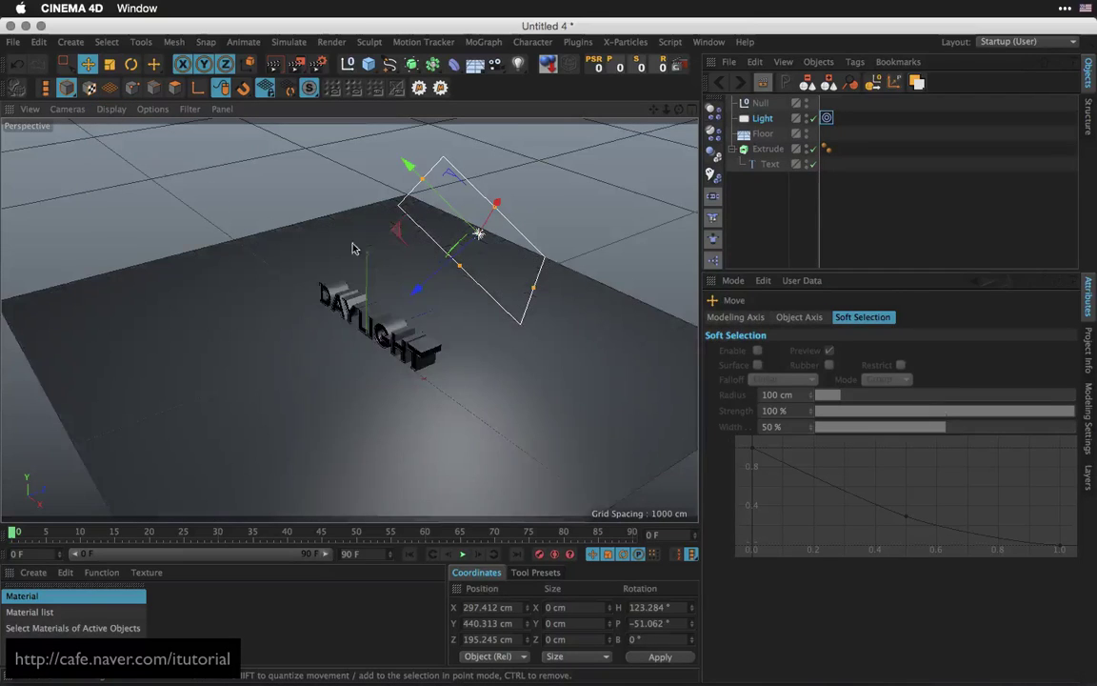
pyautogui.moveTo(441, 310)
pyautogui.keyDown('alt'); pyautogui.mouseDown()
pyautogui.moveTo(426, 304)
pyautogui.moveTo(444, 292)
pyautogui.mouseUp(); pyautogui.keyUp('alt')
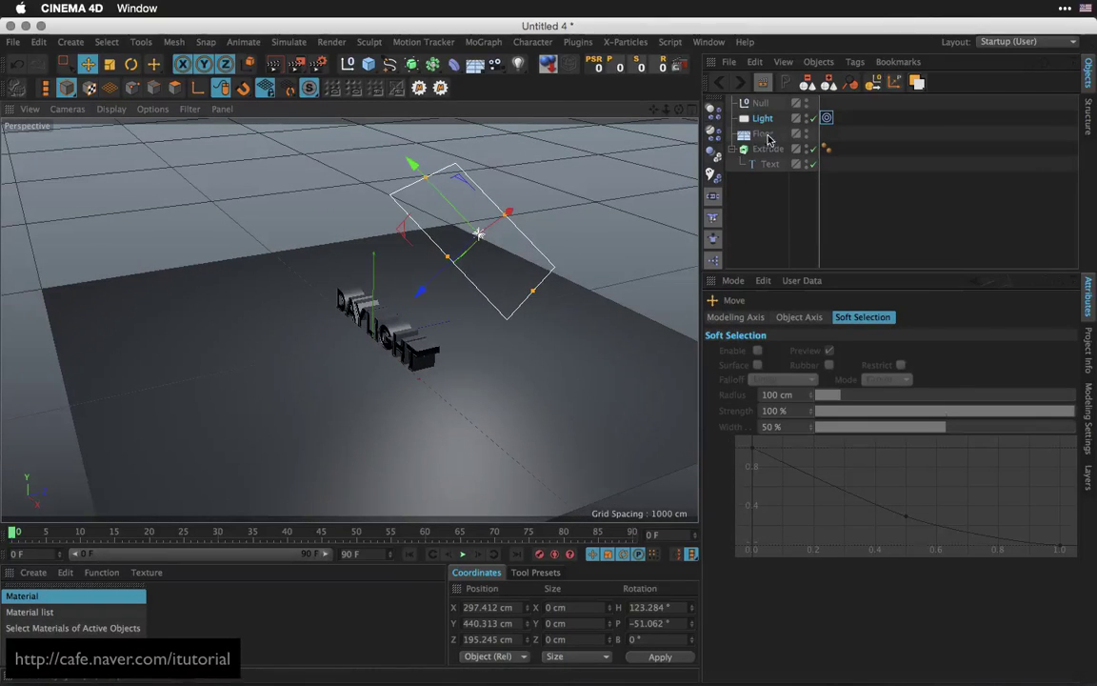
# Set the light's shadow type to Raytraced (Hard) and enable Enhanced OpenGL in the viewport
pyautogui.click(774, 121)
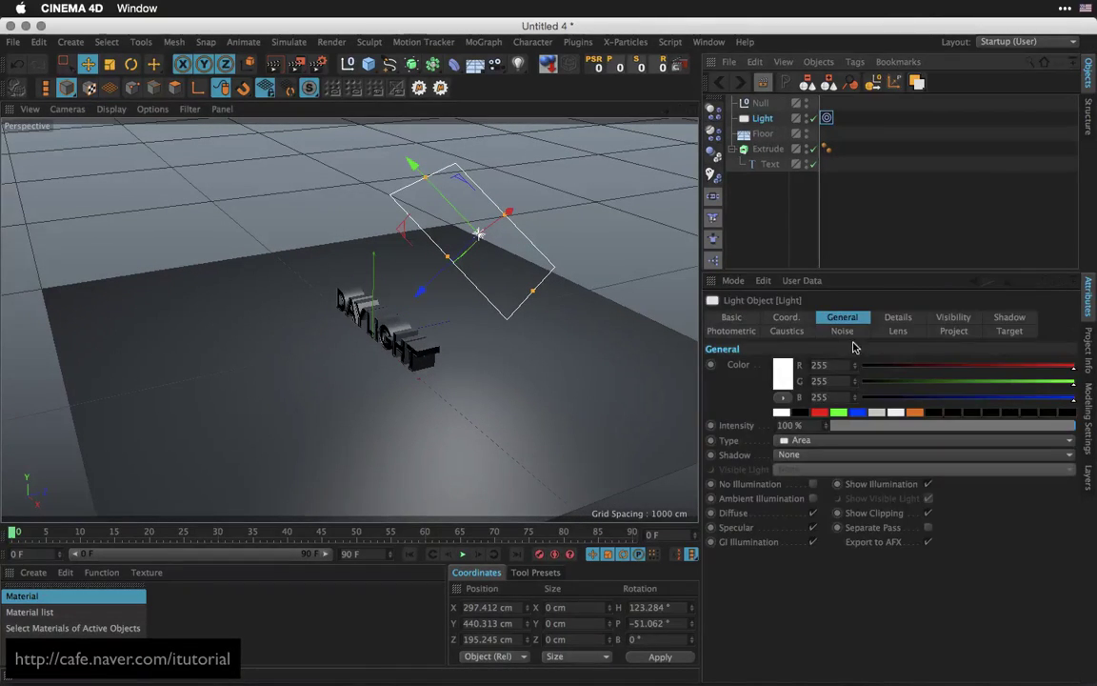
pyautogui.click(810, 456)
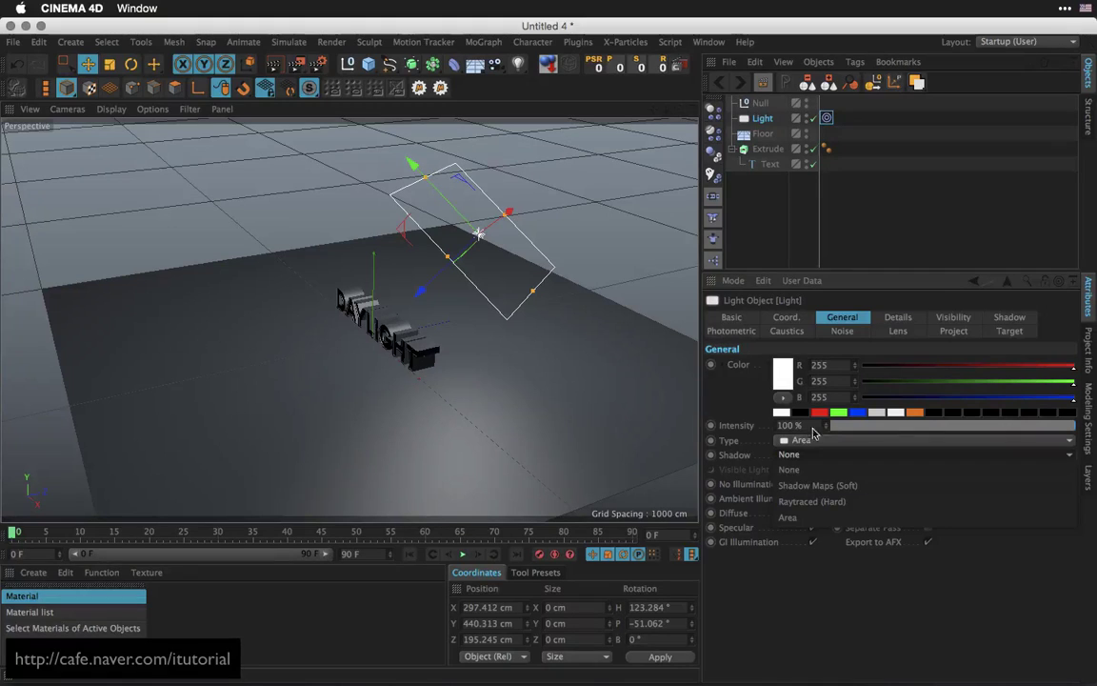
pyautogui.click(818, 502)
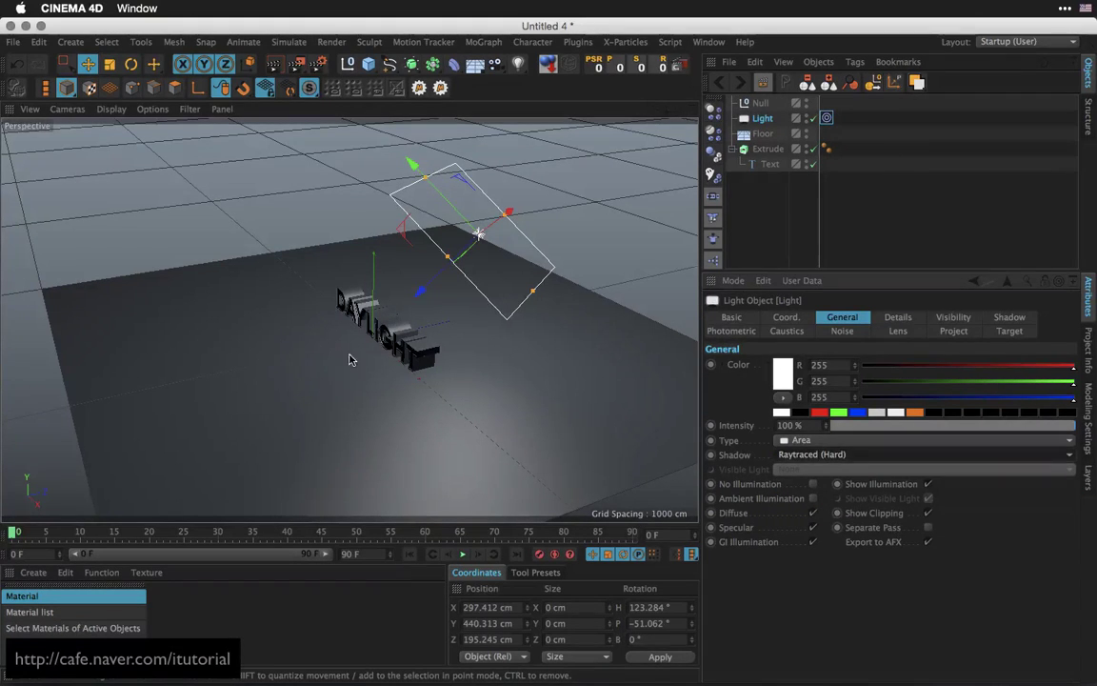
pyautogui.keyDown('alt'); pyautogui.moveTo(349, 359); pyautogui.dragTo(253, 212); pyautogui.keyUp('alt')
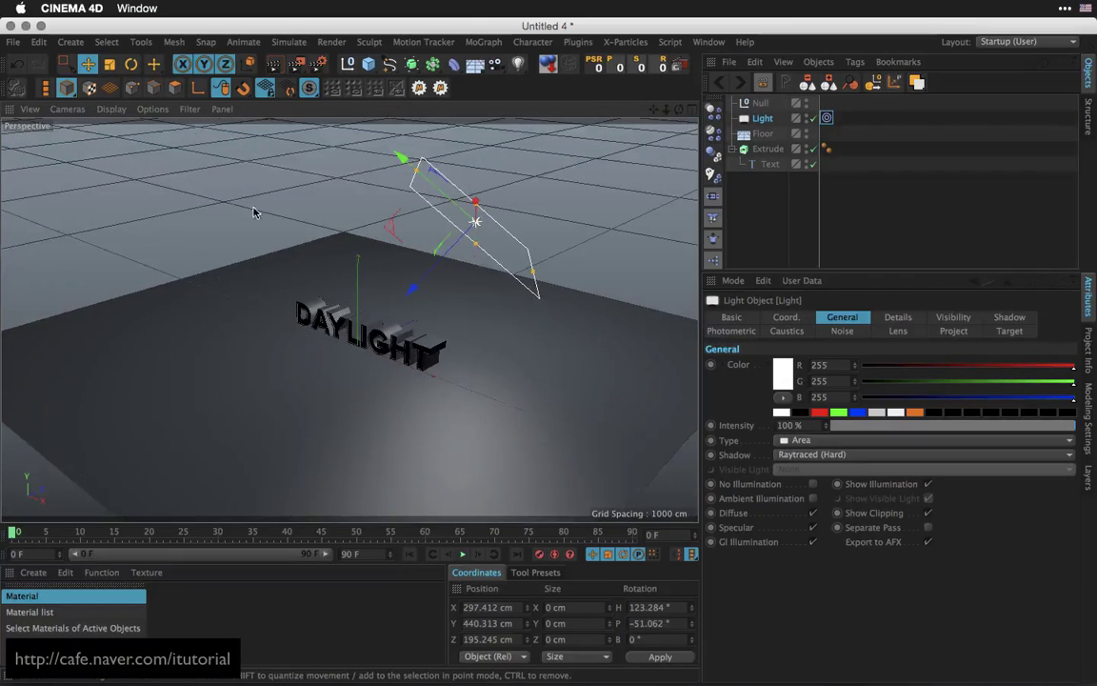
pyautogui.click(153, 109)
pyautogui.click(171, 195)
# Reposition the light behind and above the text at about X 195, Y 486, Z 451 cm to cast shadows forward
pyautogui.moveTo(405, 304)
pyautogui.keyDown('alt'); pyautogui.mouseDown()
pyautogui.moveTo(376, 368)
pyautogui.moveTo(404, 333)
pyautogui.mouseUp(); pyautogui.keyUp('alt')
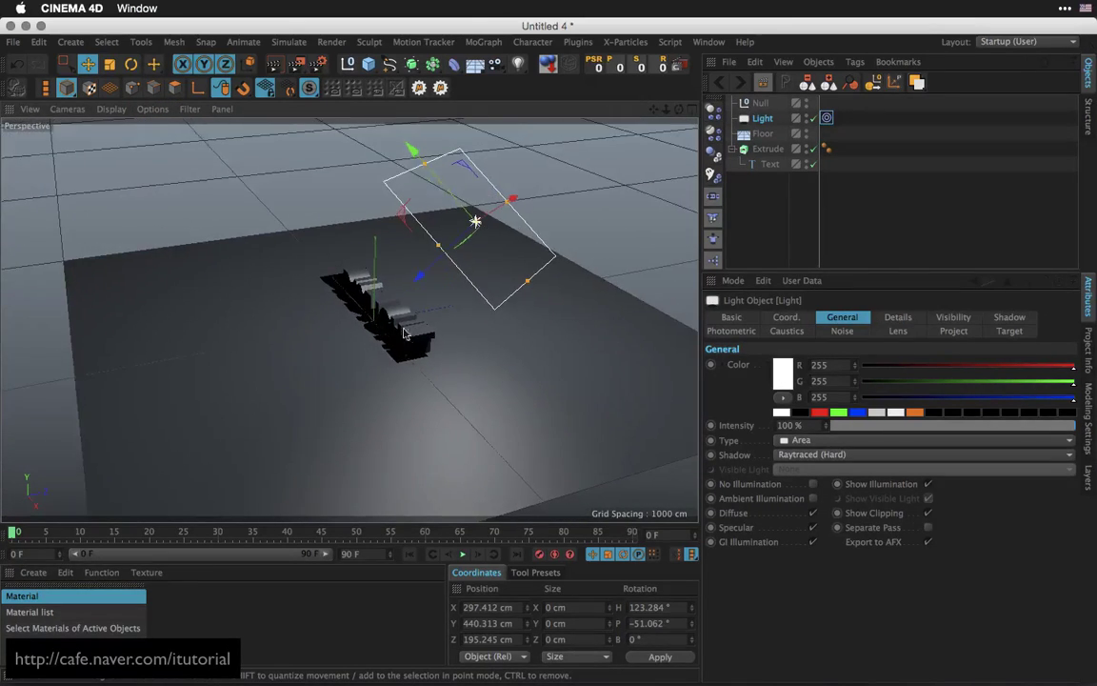
pyautogui.moveTo(419, 275); pyautogui.dragTo(518, 237)
pyautogui.keyDown('alt'); pyautogui.moveTo(425, 343); pyautogui.dragTo(568, 328); pyautogui.keyUp('alt')
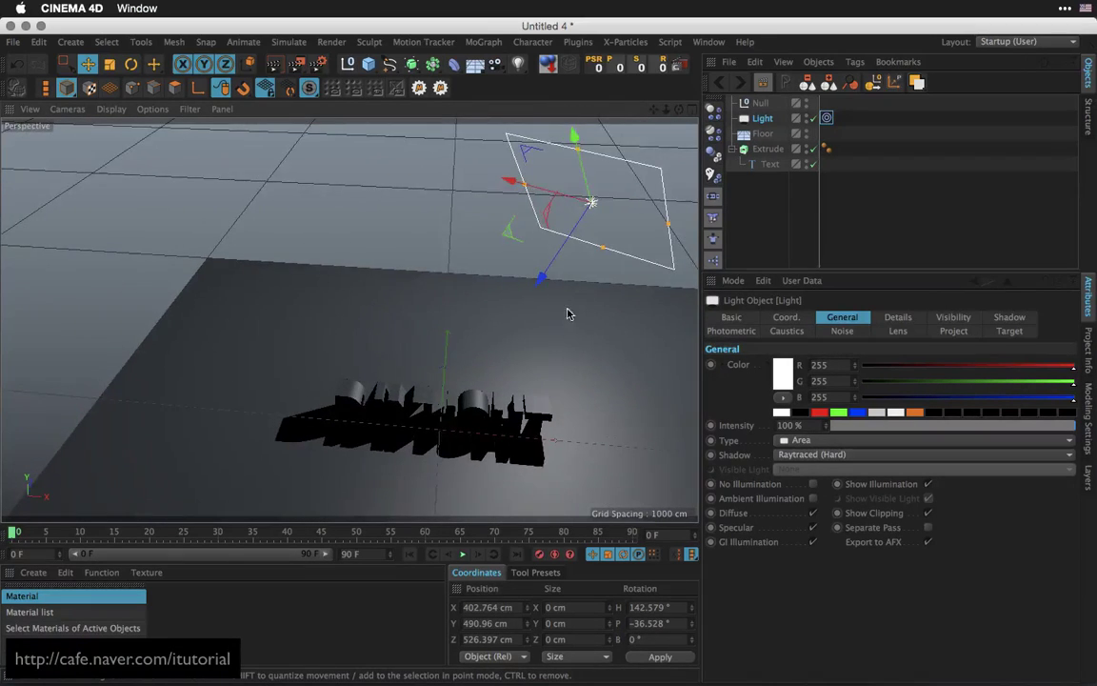
pyautogui.keyDown('alt'); pyautogui.moveTo(569, 313); pyautogui.dragTo(554, 351, button='middle'); pyautogui.keyUp('alt')
pyautogui.moveTo(532, 252); pyautogui.dragTo(449, 251)
pyautogui.keyDown('alt'); pyautogui.moveTo(552, 326); pyautogui.dragTo(416, 304); pyautogui.keyUp('alt')
pyautogui.keyDown('alt'); pyautogui.moveTo(416, 304); pyautogui.dragTo(362, 276, button='middle'); pyautogui.keyUp('alt')
pyautogui.moveTo(484, 232); pyautogui.dragTo(640, 315)
pyautogui.keyDown('alt'); pyautogui.moveTo(374, 360); pyautogui.dragTo(522, 382); pyautogui.keyUp('alt')
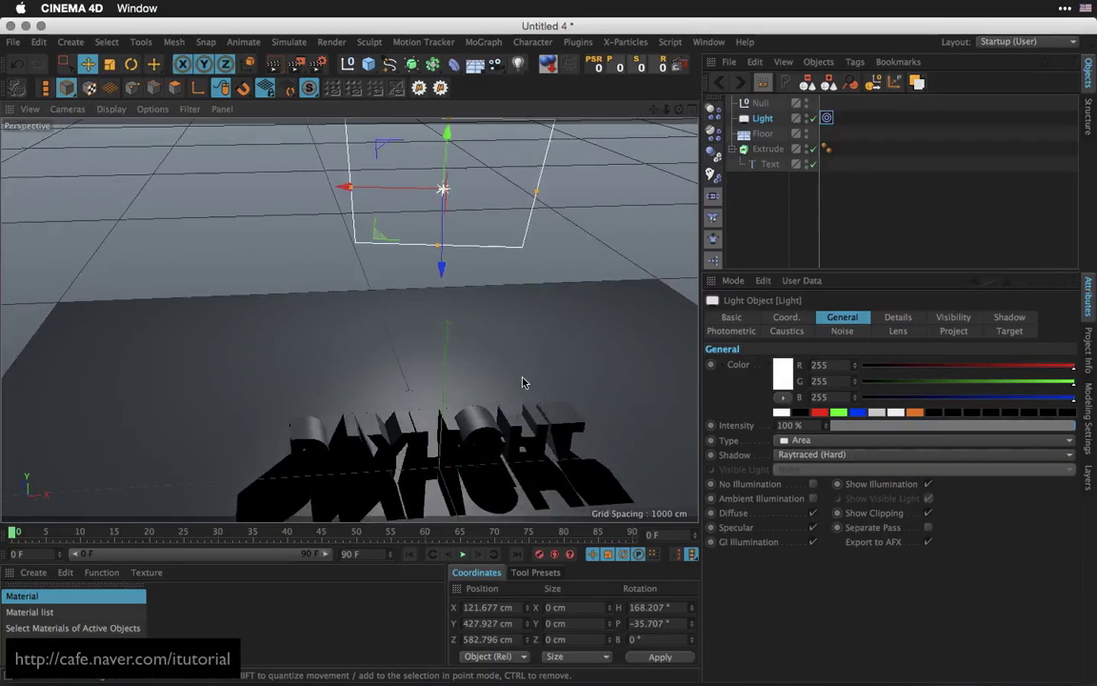
pyautogui.keyDown('alt'); pyautogui.moveTo(557, 306); pyautogui.dragTo(283, 263); pyautogui.keyUp('alt')
pyautogui.moveTo(441, 255); pyautogui.dragTo(529, 320)
pyautogui.moveTo(464, 221); pyautogui.dragTo(508, 229)
pyautogui.keyDown('alt'); pyautogui.moveTo(512, 299); pyautogui.dragTo(471, 287); pyautogui.keyUp('alt')
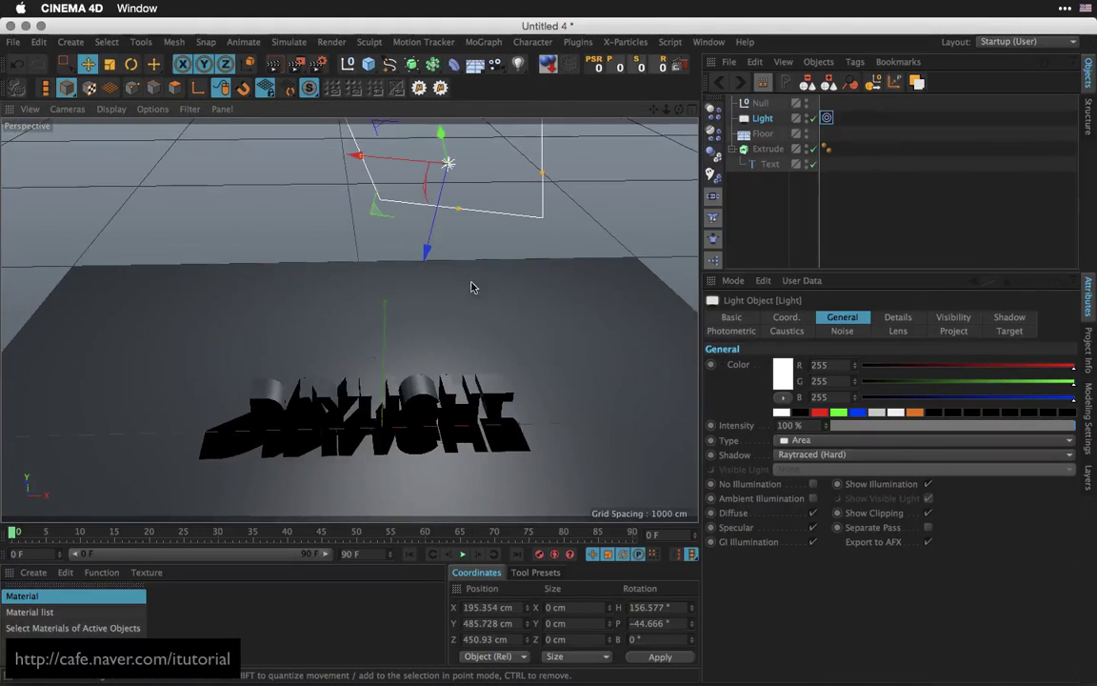
# Switch the viewport display to Quick Shading and choose Raytraced (Hard) again as the light's shadow type
pyautogui.click(112, 108)
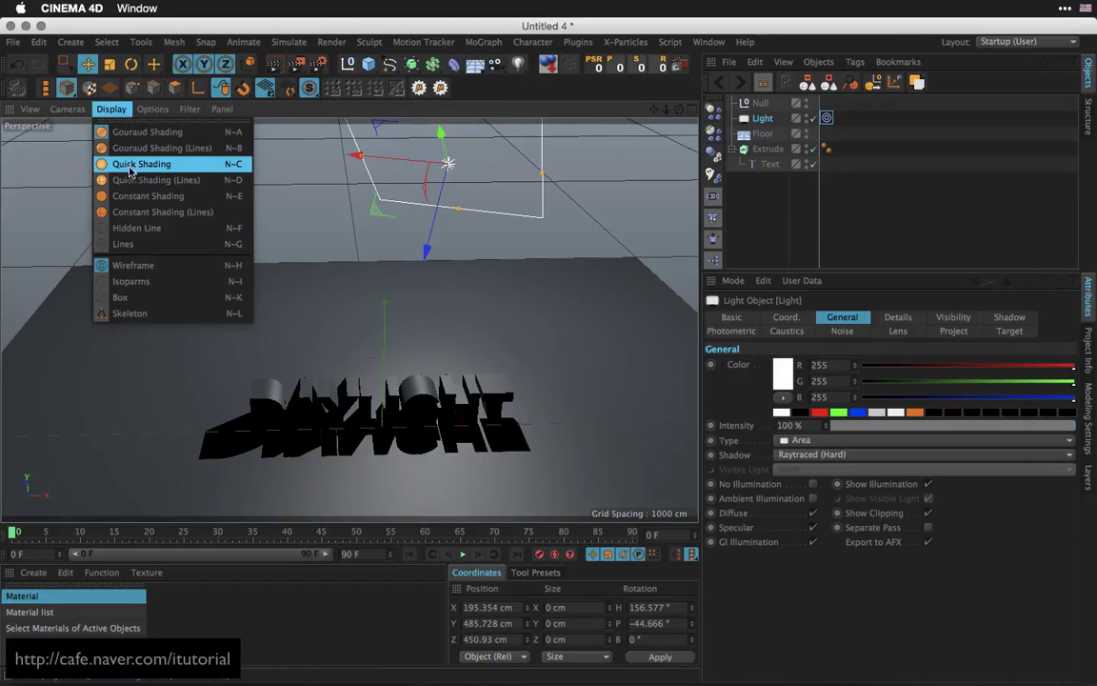
pyautogui.click(133, 163)
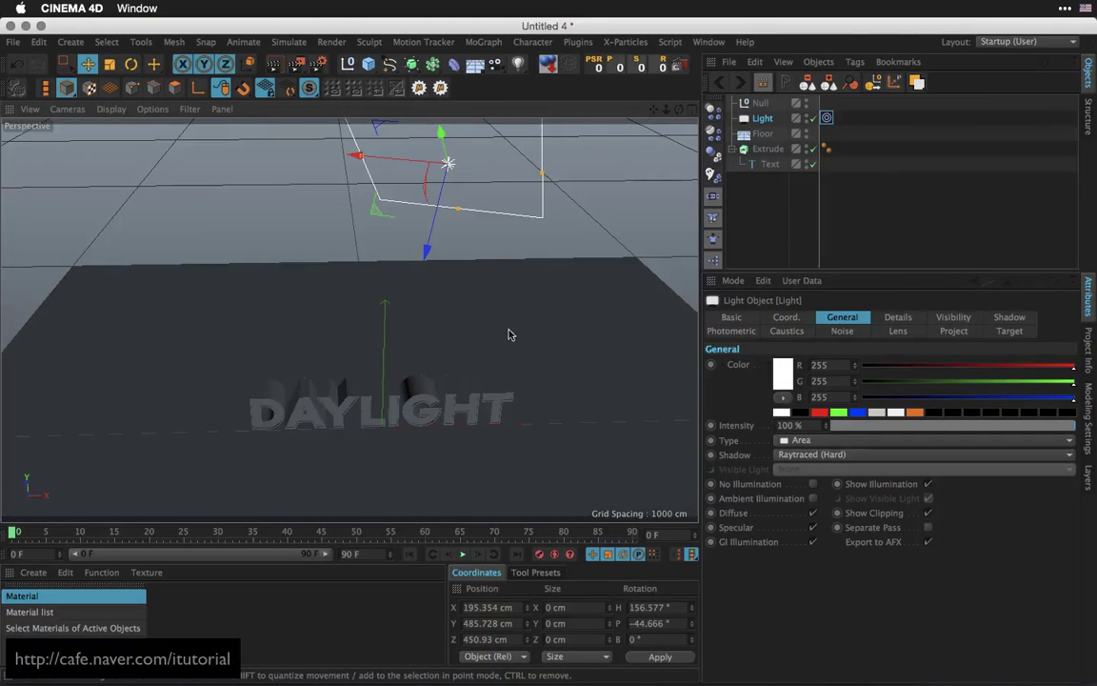
pyautogui.keyDown('alt'); pyautogui.moveTo(509, 334); pyautogui.dragTo(642, 288); pyautogui.keyUp('alt')
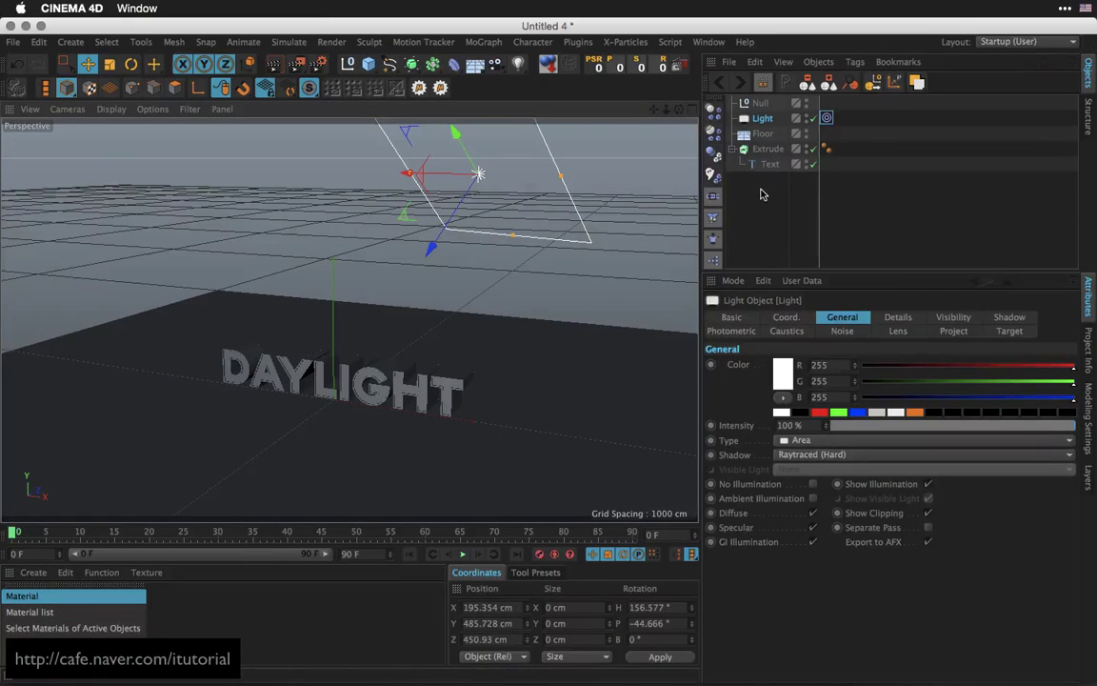
pyautogui.click(810, 455)
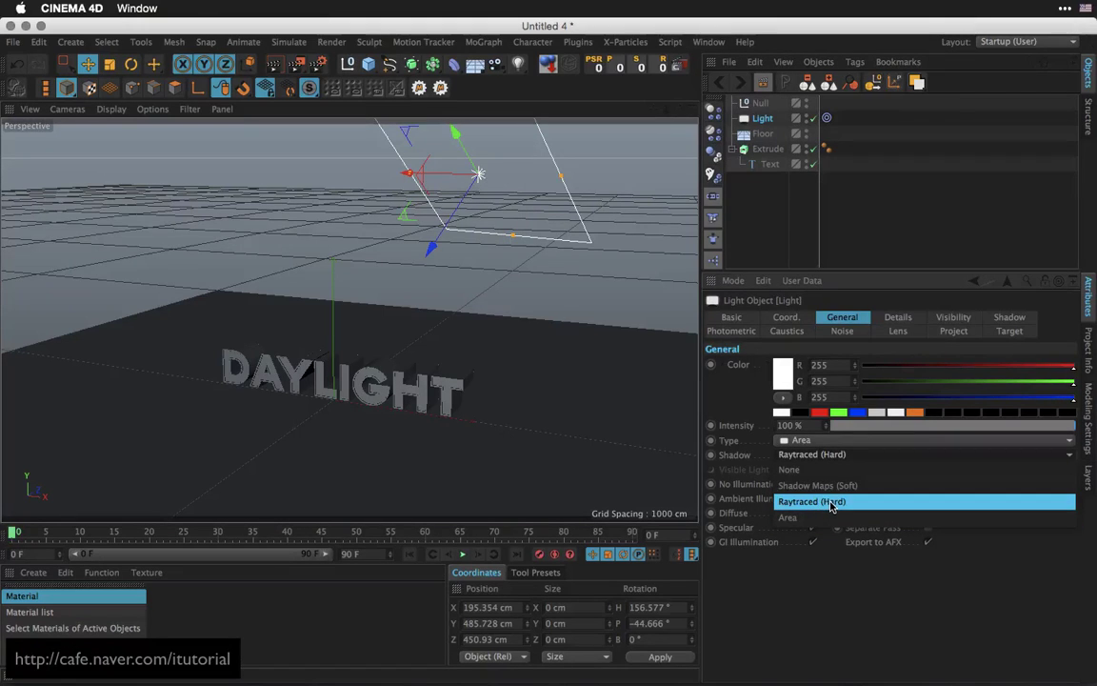
pyautogui.click(829, 502)
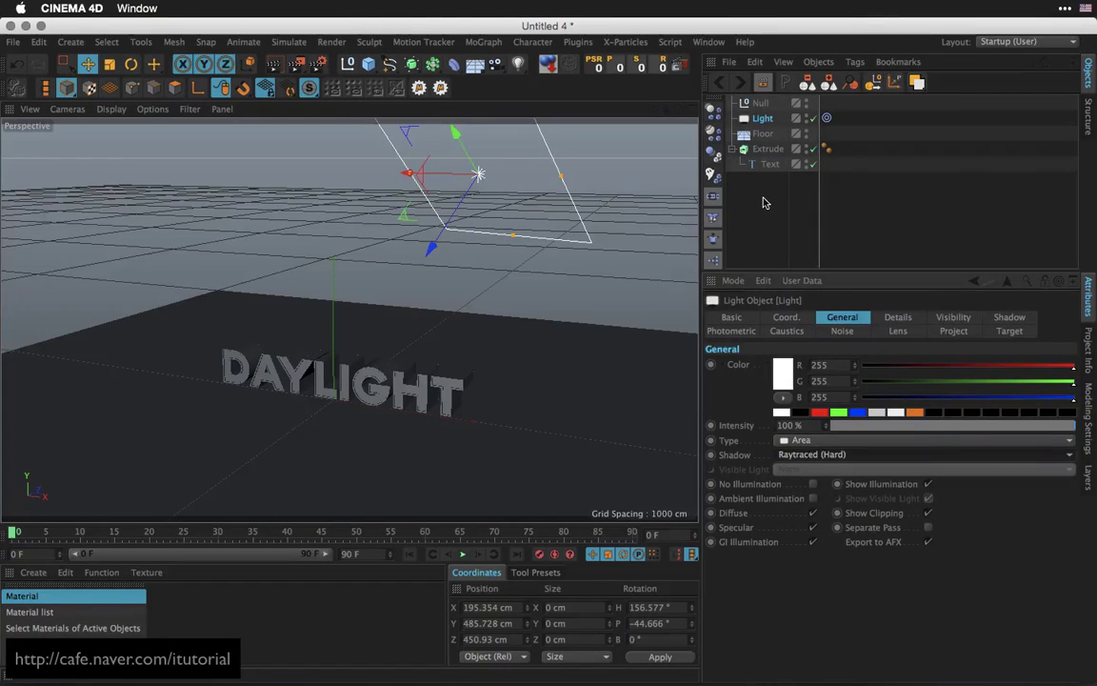
# Try a duplicate of the light in front of the text at about X -438, Y 255, Z -270 cm, and delete it
pyautogui.press('super+c')
pyautogui.press('super+v')
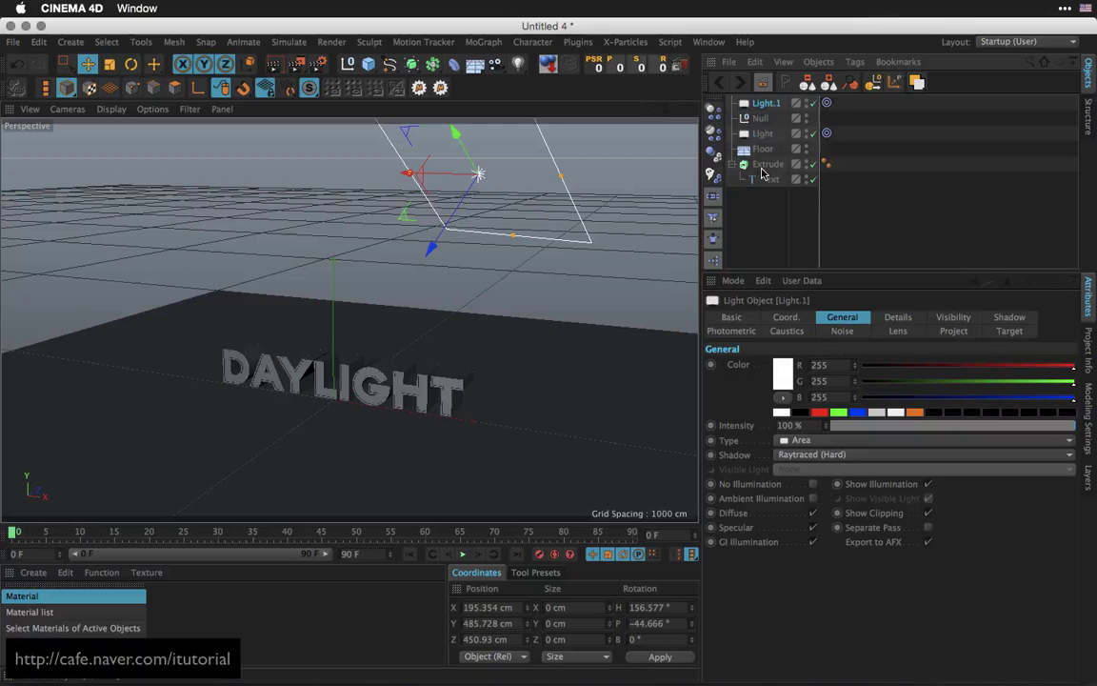
pyautogui.keyDown('alt'); pyautogui.moveTo(560, 271); pyautogui.dragTo(487, 325); pyautogui.keyUp('alt')
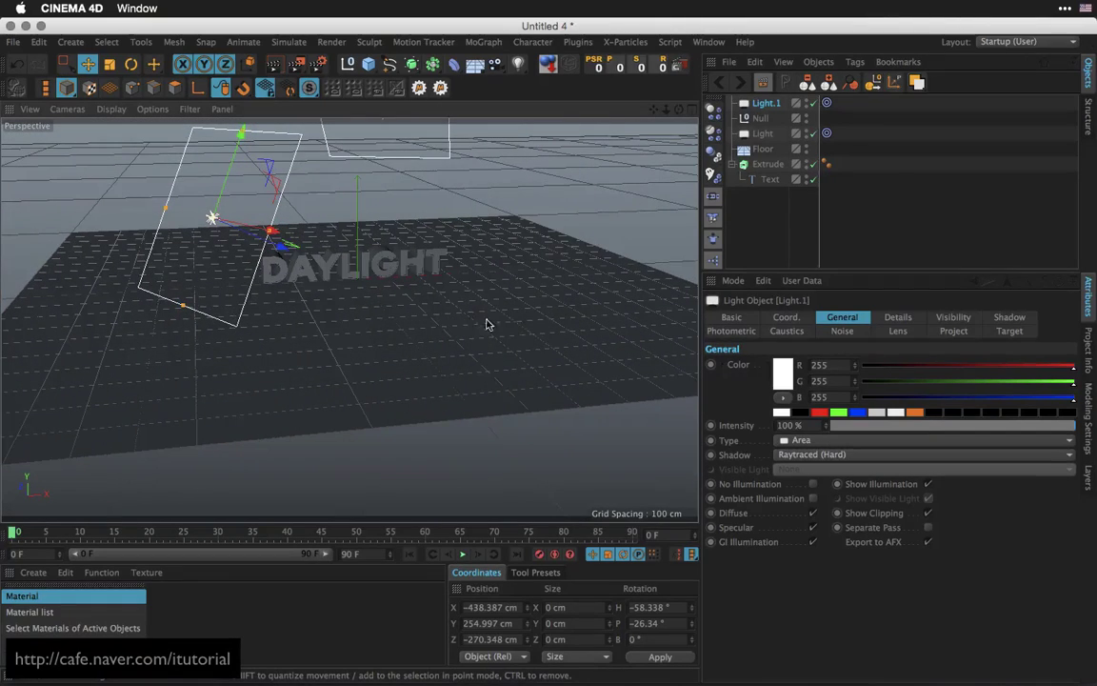
pyautogui.keyDown('alt'); pyautogui.moveTo(459, 279); pyautogui.dragTo(421, 285, button='middle'); pyautogui.keyUp('alt')
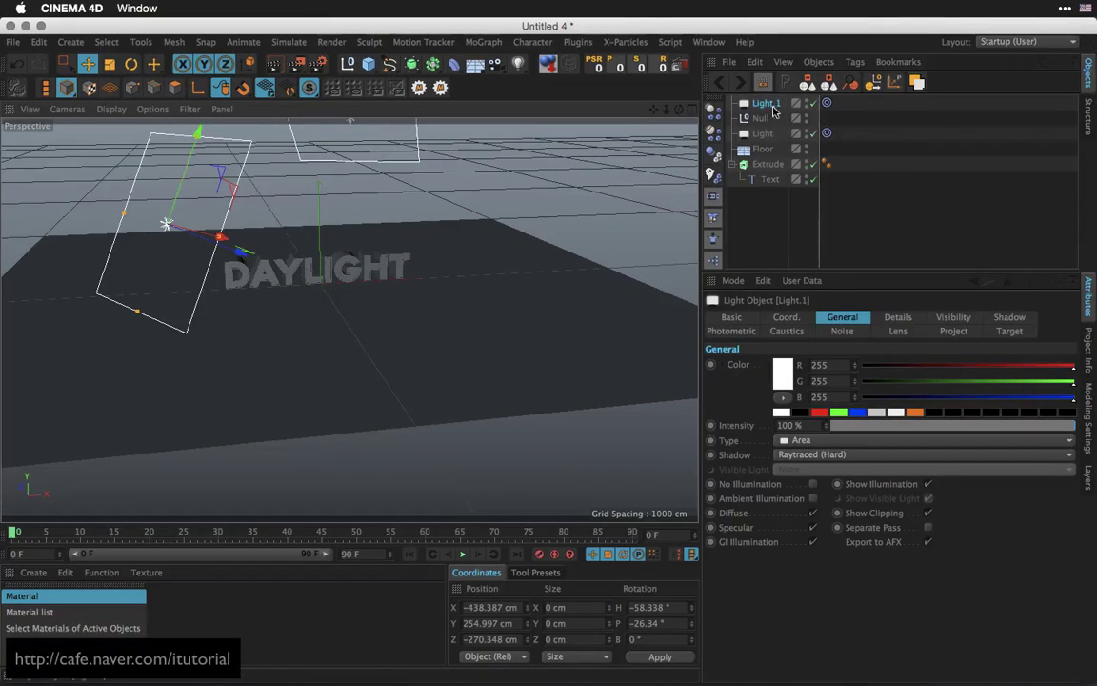
pyautogui.press('Delete')
# Render the view close to the DAYLIGHT text to check the lighting and shadows
pyautogui.keyDown('alt'); pyautogui.moveTo(441, 273); pyautogui.dragTo(357, 318); pyautogui.keyUp('alt')
pyautogui.keyDown('alt'); pyautogui.moveTo(357, 321); pyautogui.dragTo(440, 256, button='right'); pyautogui.keyUp('alt')
pyautogui.keyDown('alt'); pyautogui.moveTo(428, 262); pyautogui.dragTo(509, 367, button='middle'); pyautogui.keyUp('alt')
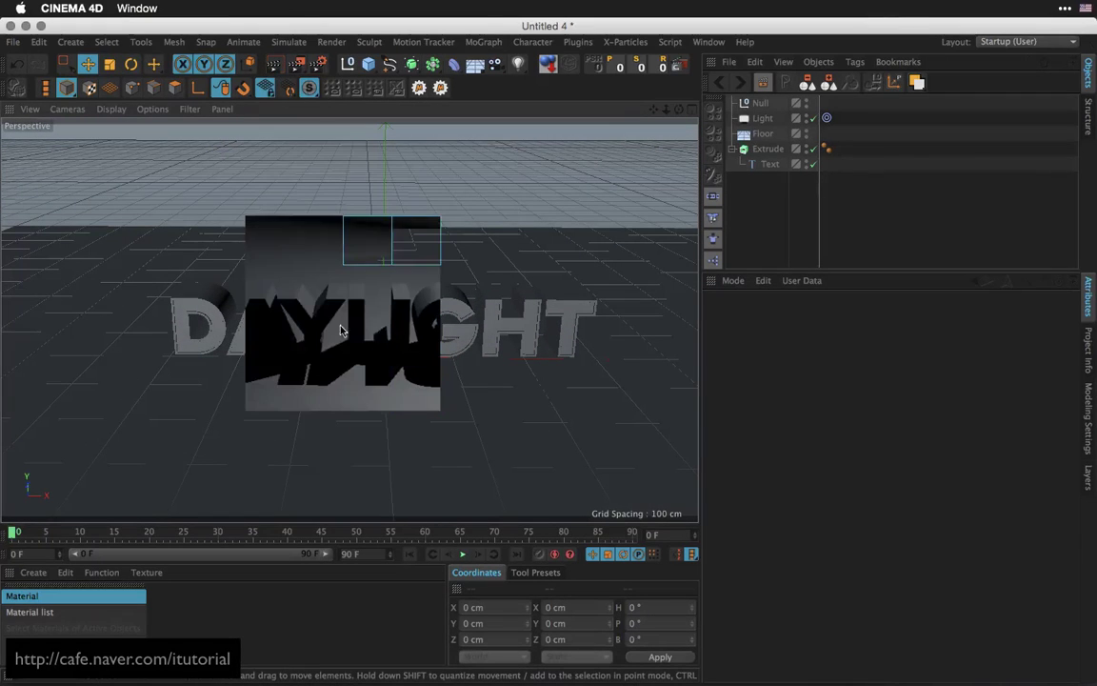
pyautogui.click(772, 170)
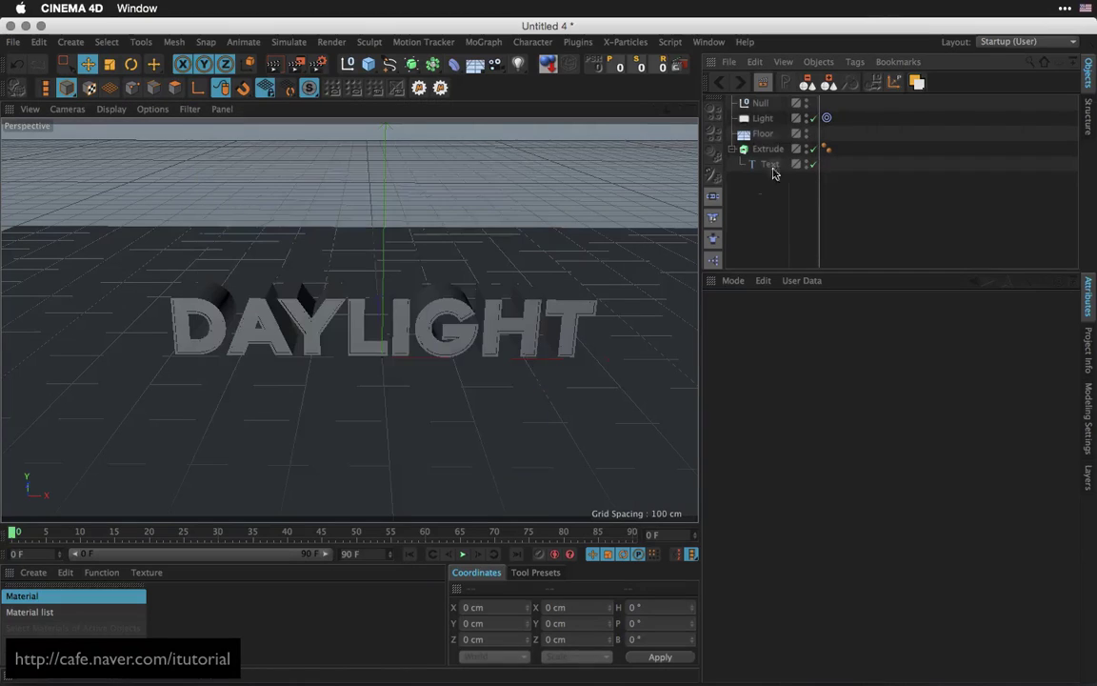
# Paste a copy of the light and place it in front of the text at about X -708, Y 690, Z -999 cm
pyautogui.press('super+v')
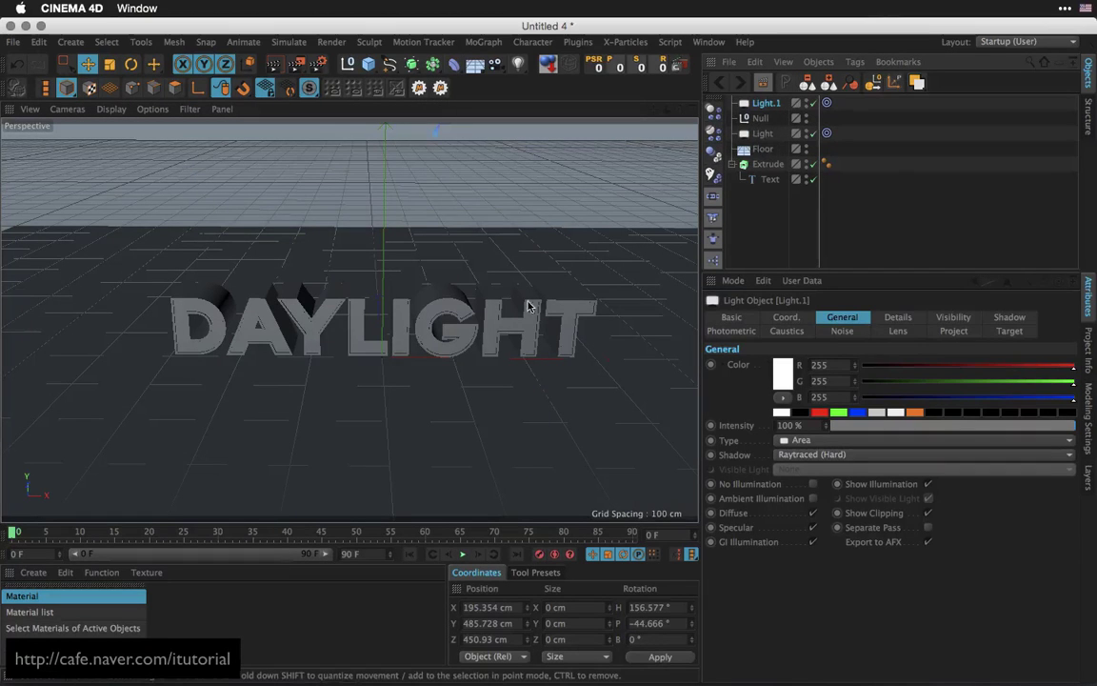
pyautogui.scroll(-10, 495, 341)
pyautogui.keyDown('alt'); pyautogui.moveTo(409, 391); pyautogui.dragTo(460, 308); pyautogui.keyUp('alt')
pyautogui.moveTo(483, 266); pyautogui.dragTo(322, 320)
pyautogui.keyDown('alt'); pyautogui.moveTo(323, 320); pyautogui.dragTo(204, 334); pyautogui.keyUp('alt')
pyautogui.moveTo(173, 397); pyautogui.dragTo(169, 326)
pyautogui.keyDown('alt'); pyautogui.moveTo(202, 388); pyautogui.dragTo(407, 333); pyautogui.keyUp('alt')
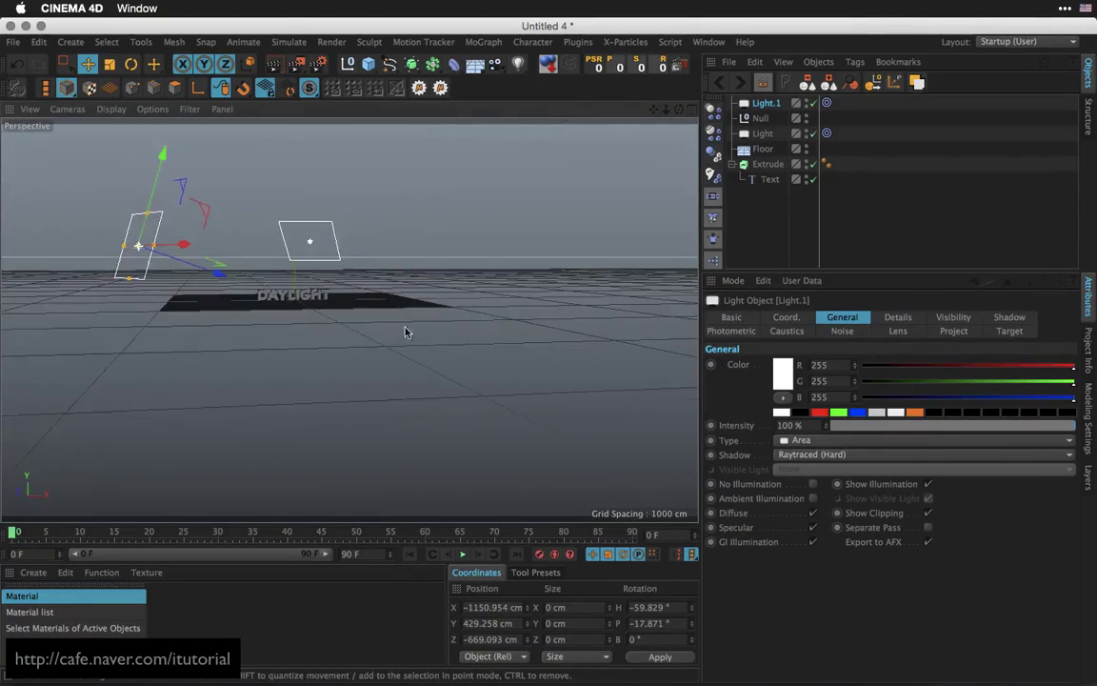
pyautogui.moveTo(246, 297); pyautogui.dragTo(269, 244)
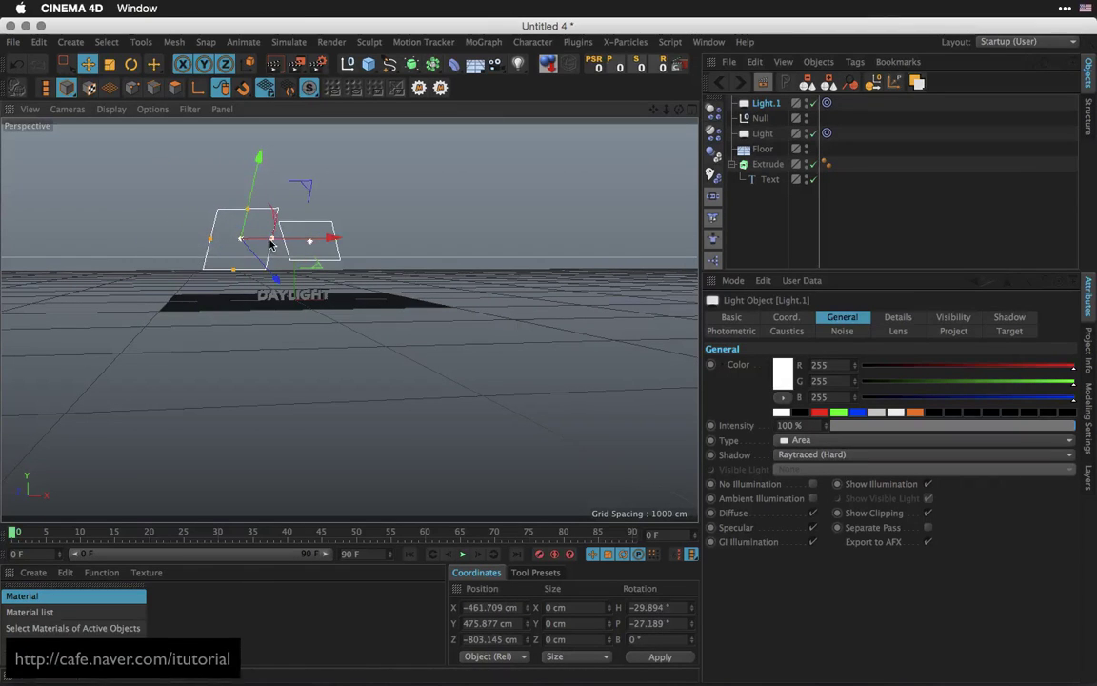
pyautogui.keyDown('alt'); pyautogui.moveTo(382, 262); pyautogui.dragTo(253, 256); pyautogui.keyUp('alt')
pyautogui.keyDown('alt'); pyautogui.moveTo(362, 299); pyautogui.dragTo(390, 291); pyautogui.keyUp('alt')
pyautogui.keyDown('alt'); pyautogui.moveTo(389, 291); pyautogui.dragTo(536, 257, button='right'); pyautogui.keyUp('alt')
pyautogui.keyDown('alt'); pyautogui.moveTo(536, 257); pyautogui.dragTo(472, 338); pyautogui.keyUp('alt')
pyautogui.keyDown('alt'); pyautogui.moveTo(387, 304); pyautogui.dragTo(458, 340, button='middle'); pyautogui.keyUp('alt')
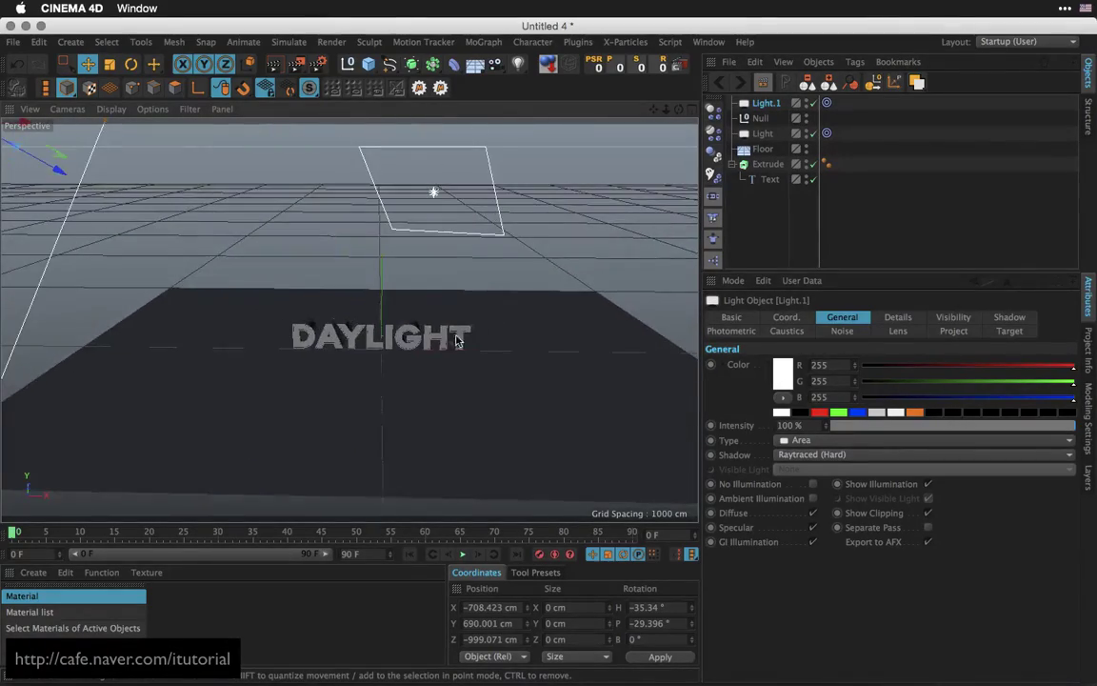
pyautogui.keyDown('alt'); pyautogui.moveTo(349, 320); pyautogui.dragTo(519, 303, button='right'); pyautogui.keyUp('alt')
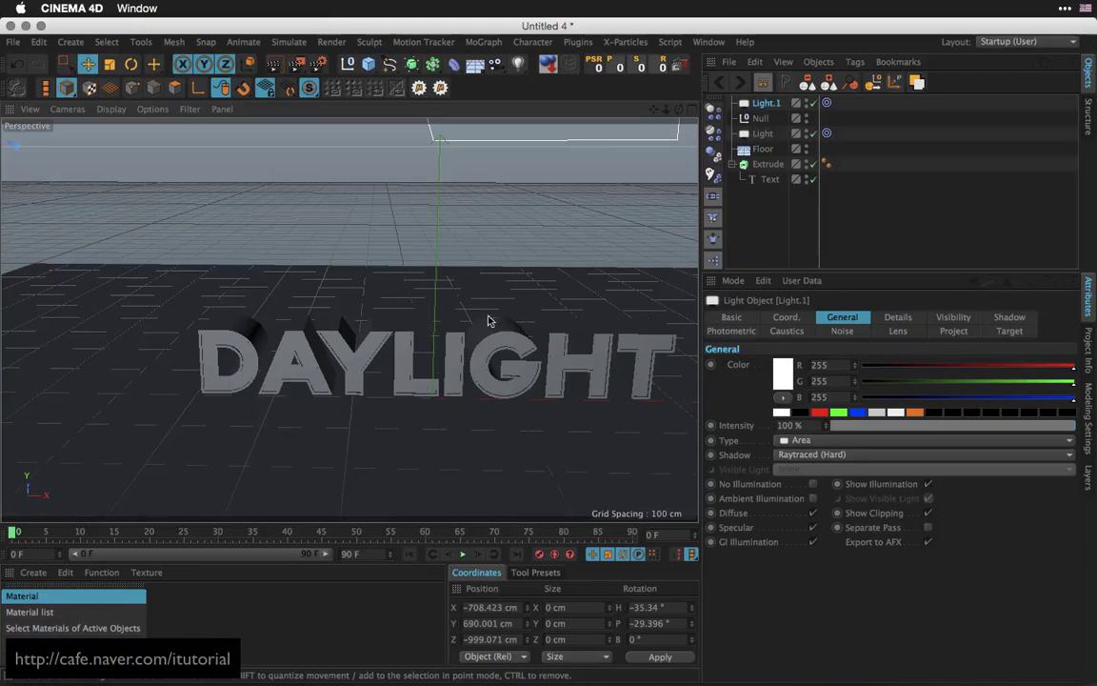
# Render the view of the whole DAYLIGHT text from slightly farther away to check the lighting from both lights
pyautogui.click(773, 165)
pyautogui.keyDown('alt'); pyautogui.moveTo(511, 368); pyautogui.dragTo(427, 339, button='middle'); pyautogui.keyUp('alt')
pyautogui.keyDown('alt'); pyautogui.moveTo(441, 344); pyautogui.dragTo(446, 358); pyautogui.keyUp('alt')
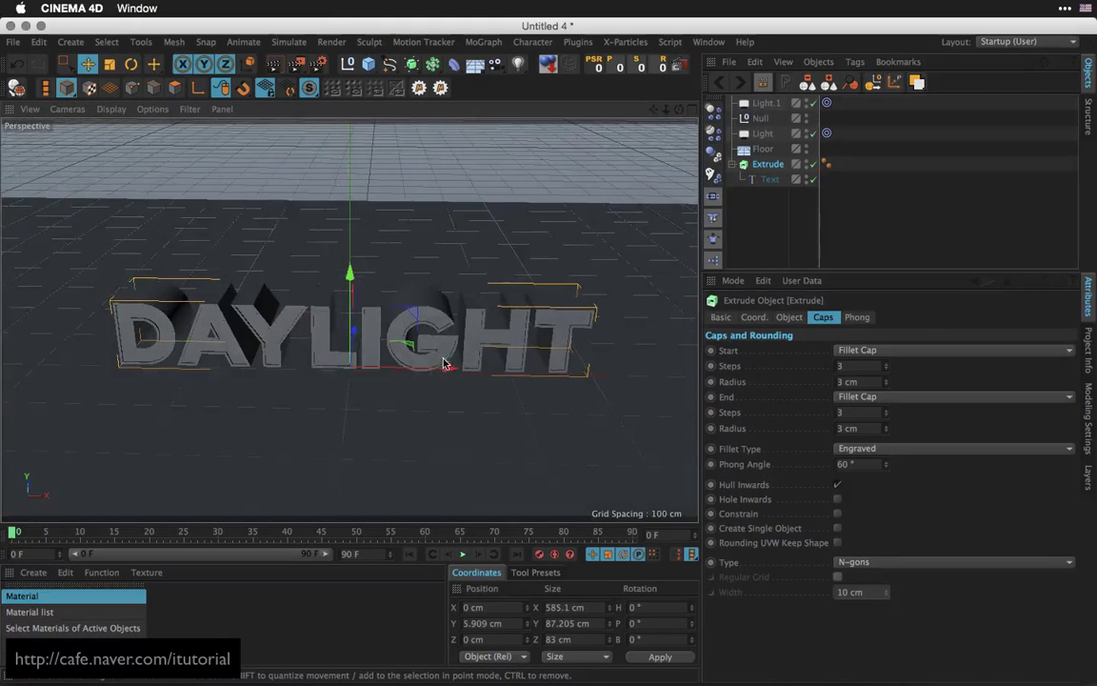
pyautogui.click(276, 67)
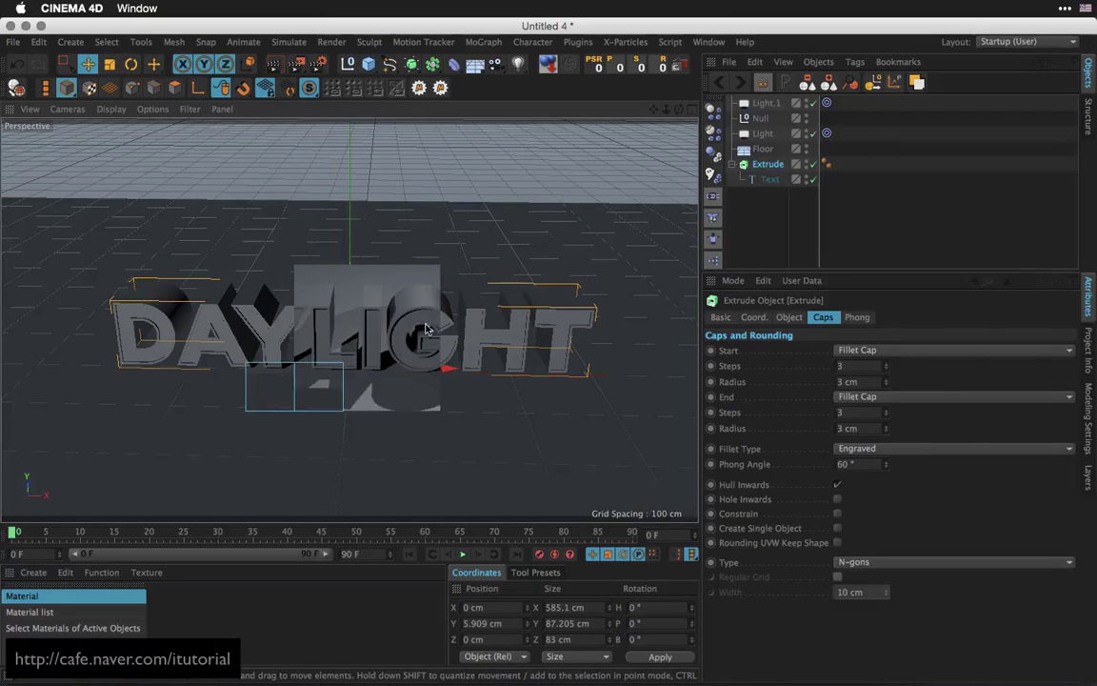
pyautogui.click(772, 203)
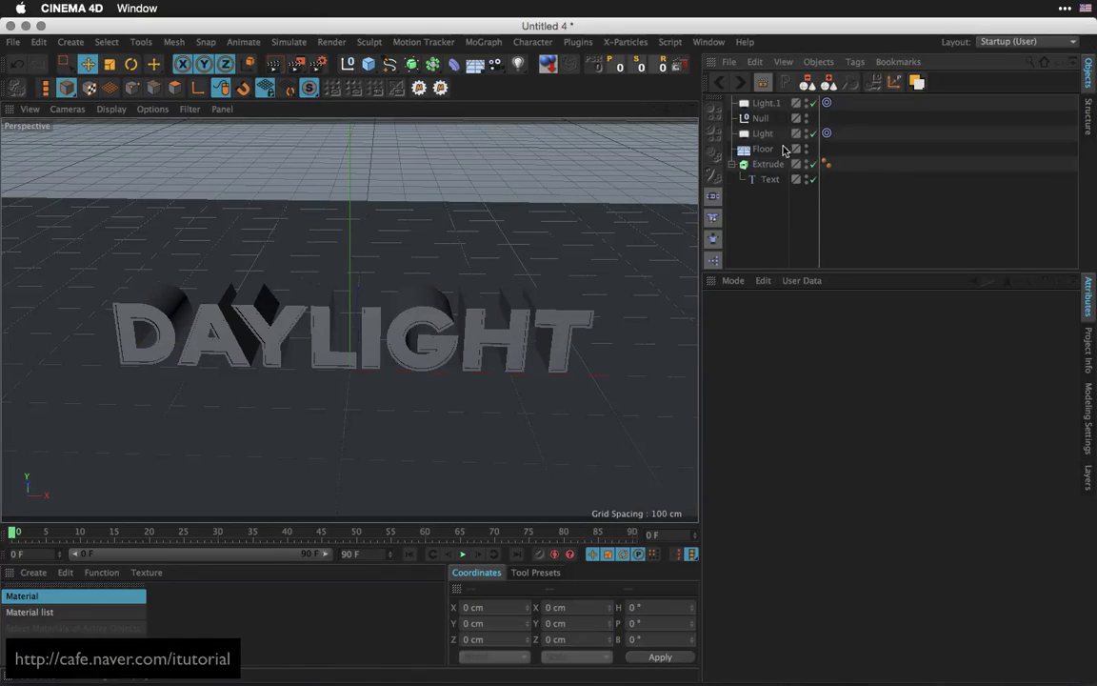
# Set the intensity of Light.1 to 85 % and its colour to a pale blue, RGB 232, 244, 255
pyautogui.click(777, 106)
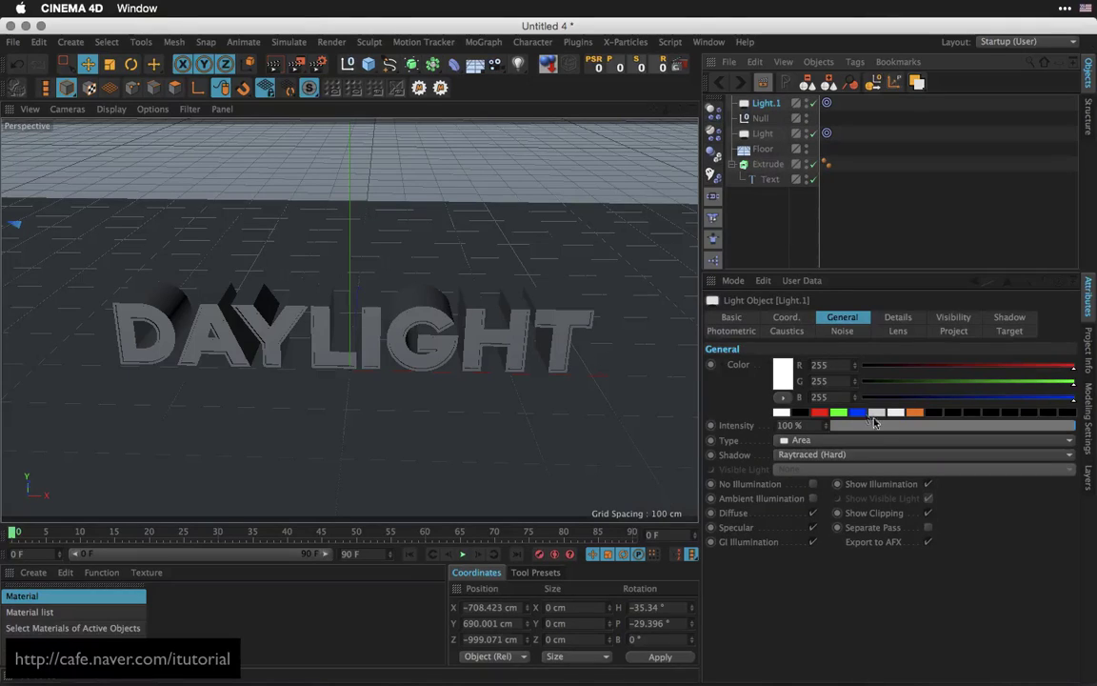
pyautogui.click(1063, 426)
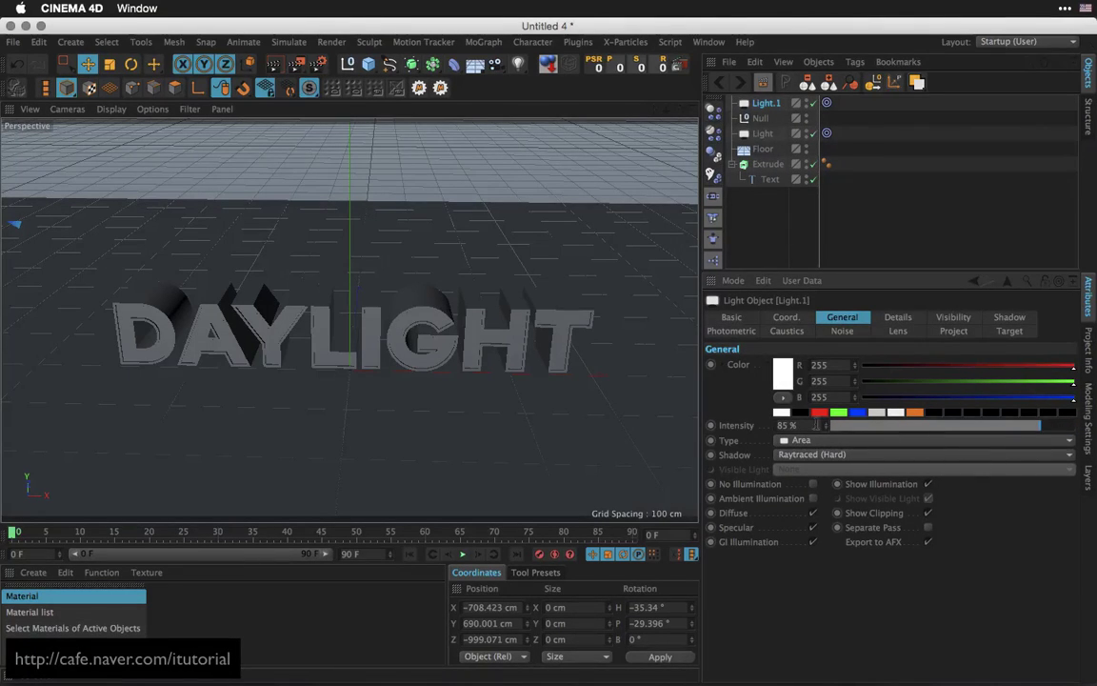
pyautogui.click(789, 383)
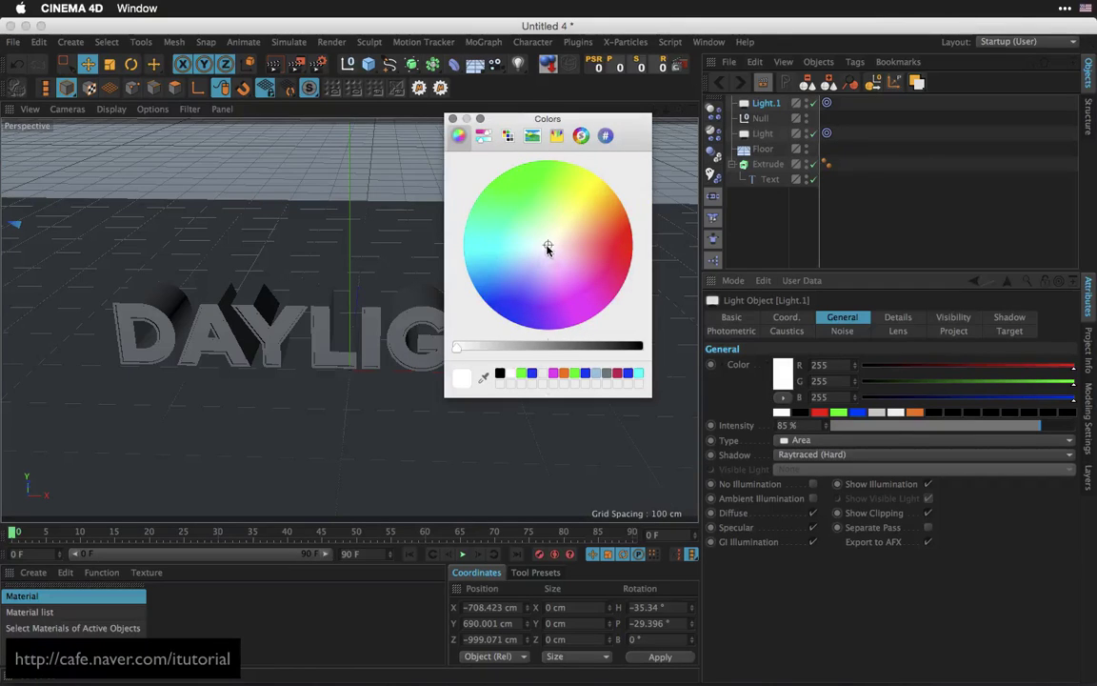
pyautogui.click(453, 119)
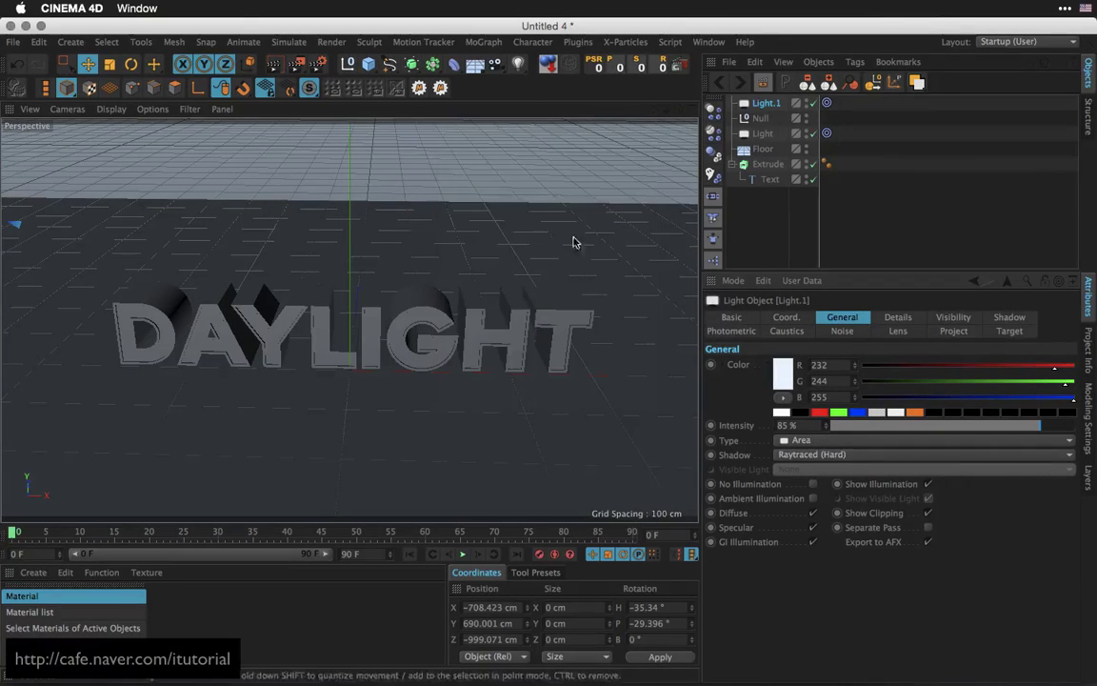
# Set the original Light to 118 % intensity and a warm colour, RGB 255, 241, 230, and render the view to check it
pyautogui.click(764, 134)
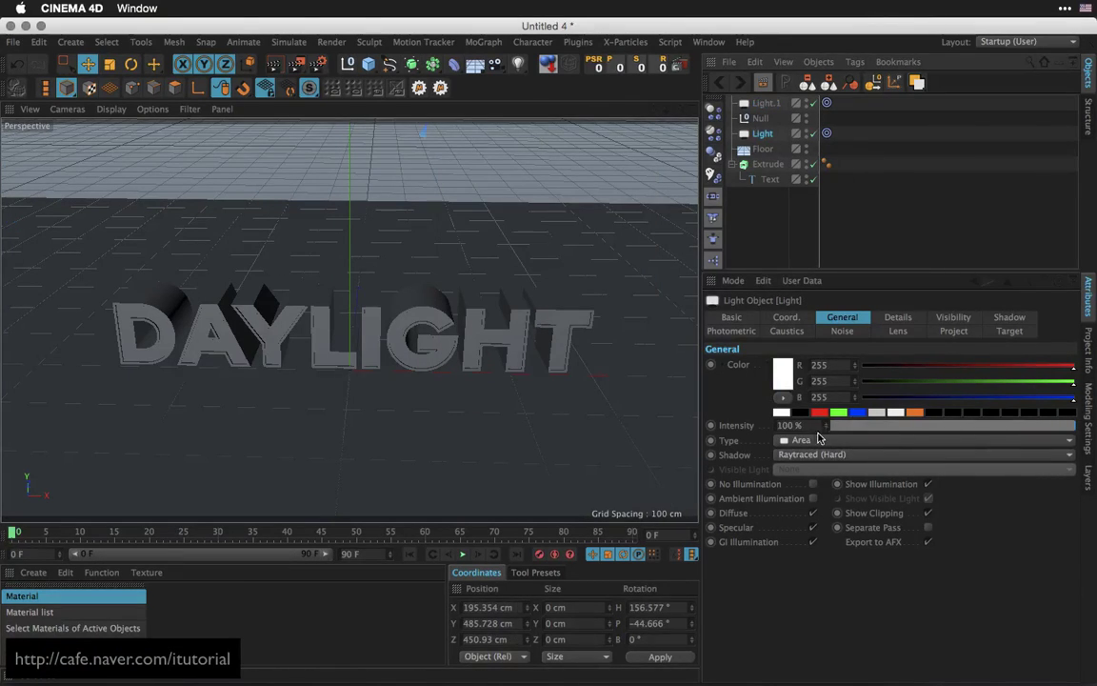
pyautogui.moveTo(827, 426); pyautogui.dragTo(827, 417)
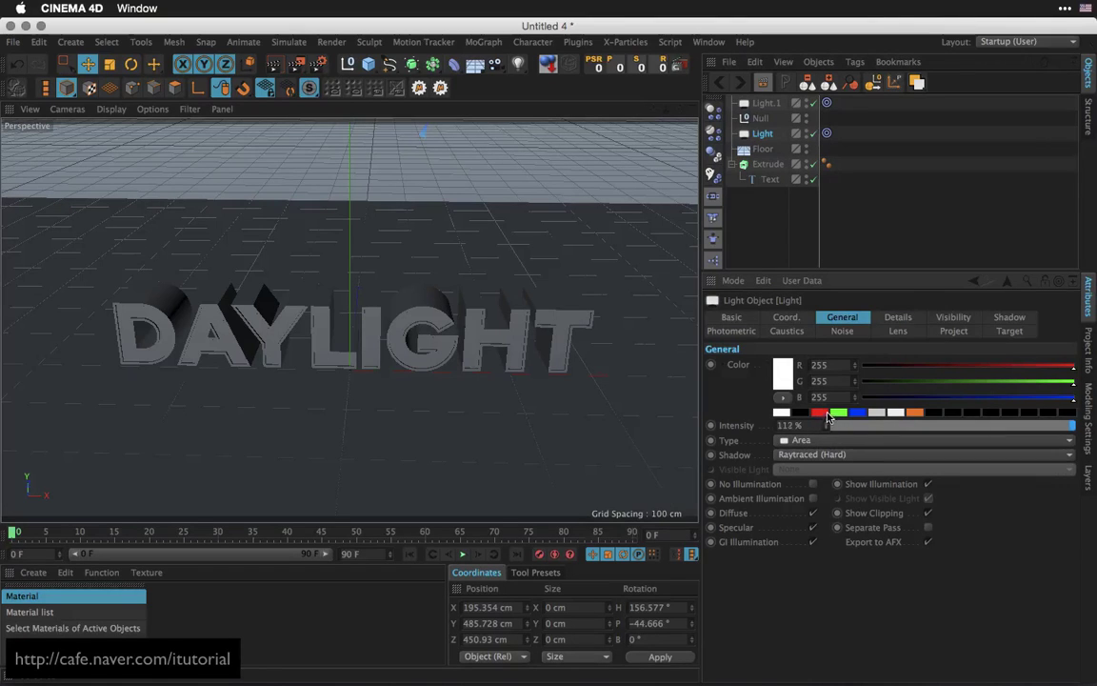
pyautogui.click(781, 386)
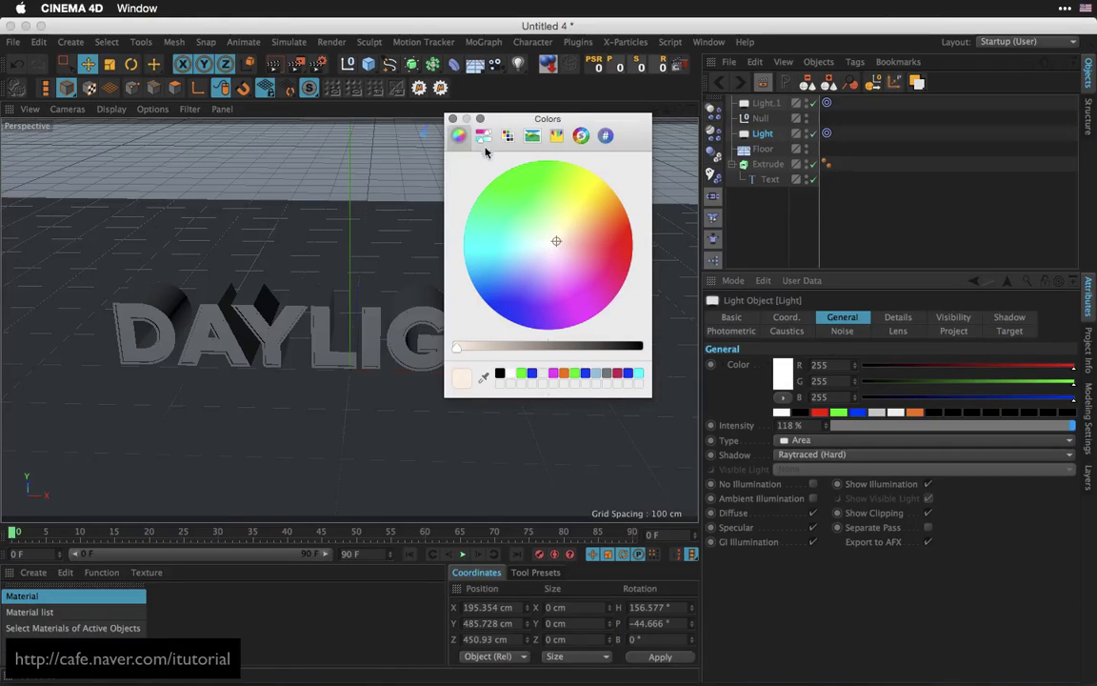
pyautogui.click(455, 119)
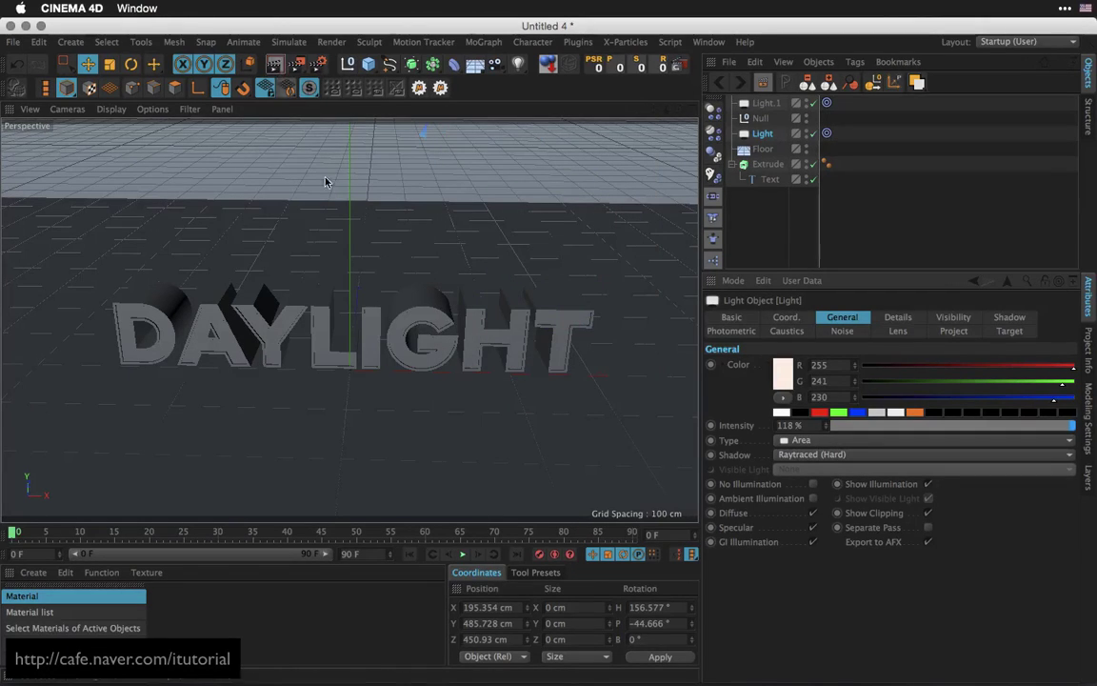
pyautogui.moveTo(408, 258); pyautogui.dragTo(372, 328)
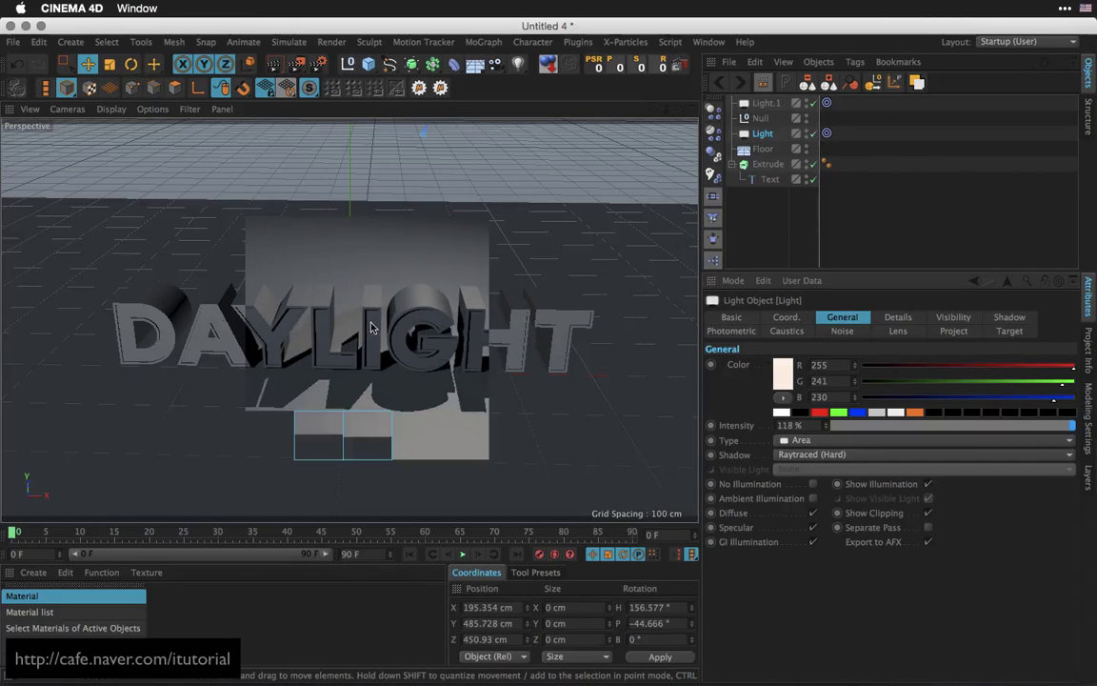
pyautogui.click(757, 210)
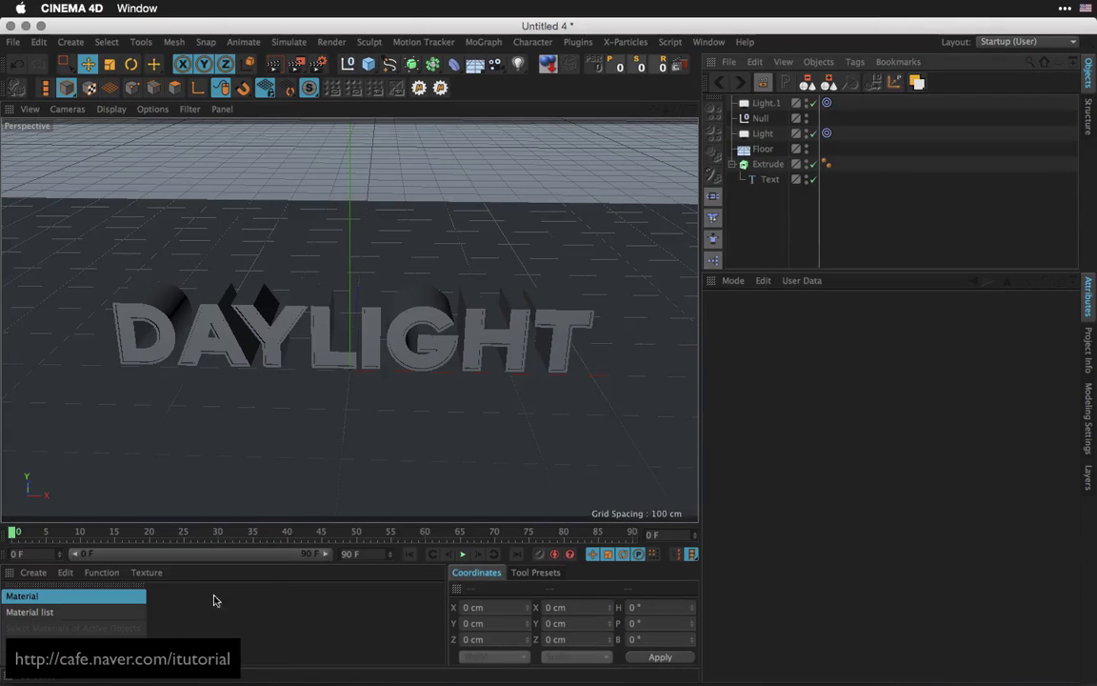
# Create a new material and load 브이그레이.png from the Desktop as its Color texture
pyautogui.doubleClick(164, 599)
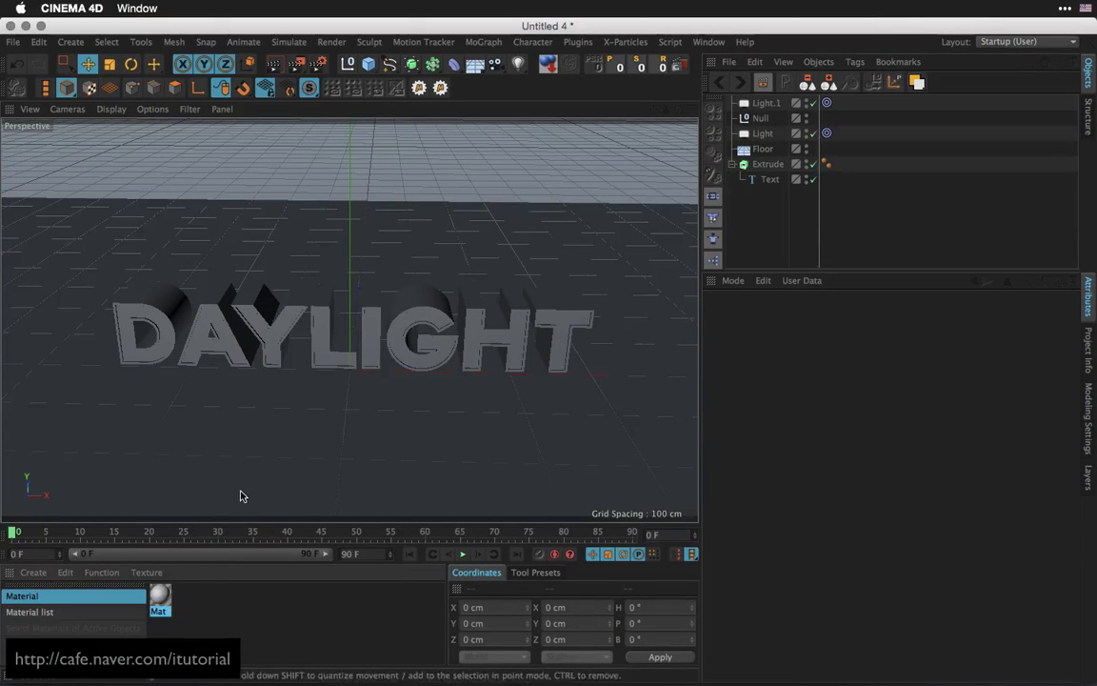
pyautogui.doubleClick(160, 597)
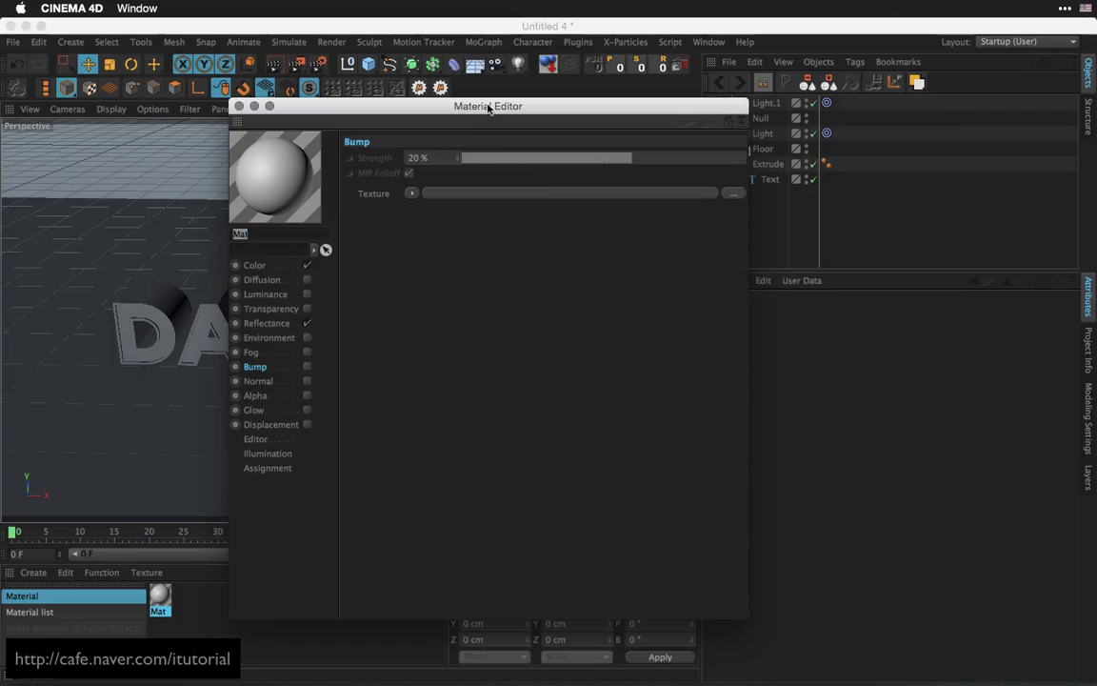
pyautogui.moveTo(487, 108); pyautogui.dragTo(647, 132)
pyautogui.click(441, 289)
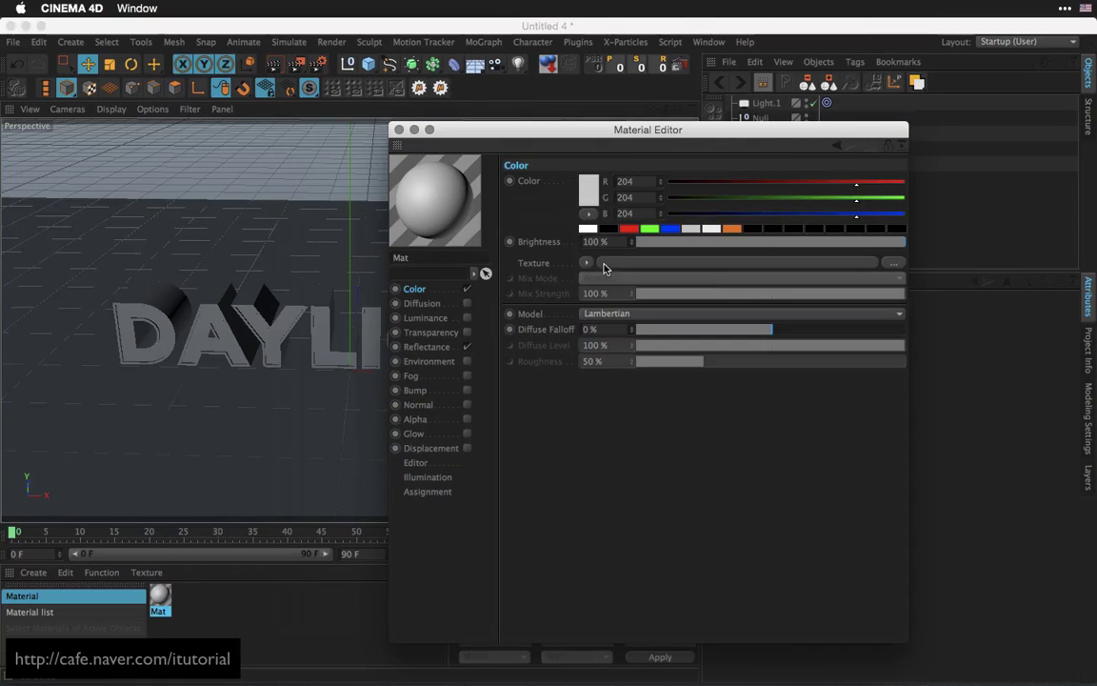
pyautogui.click(872, 264)
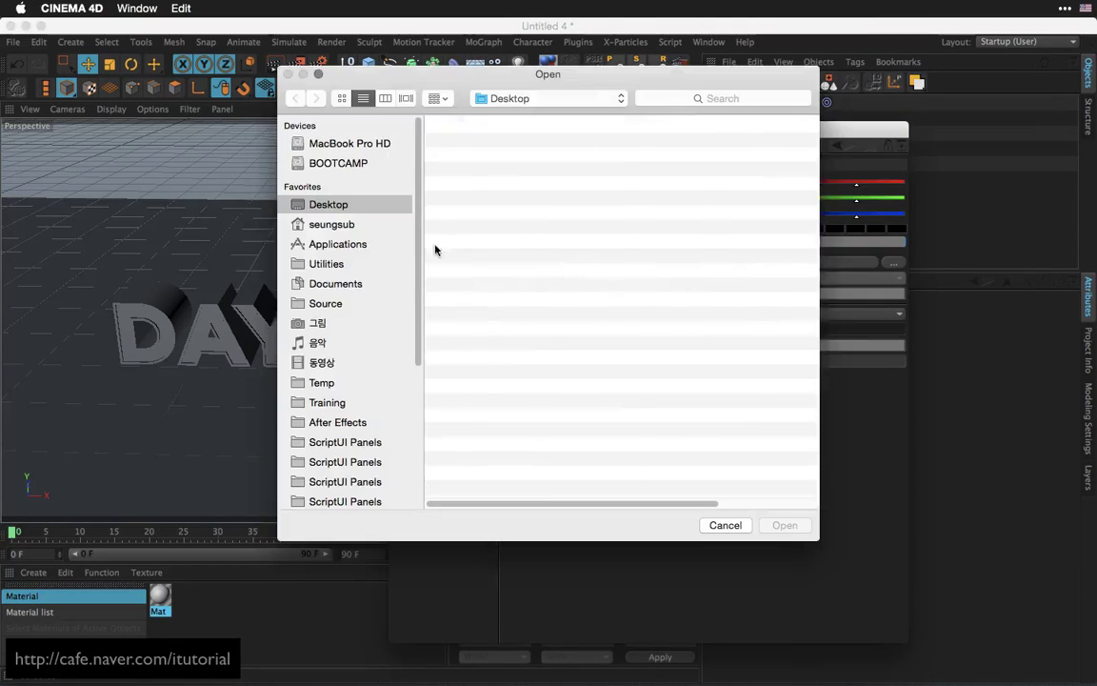
pyautogui.scroll(-5, 619, 333)
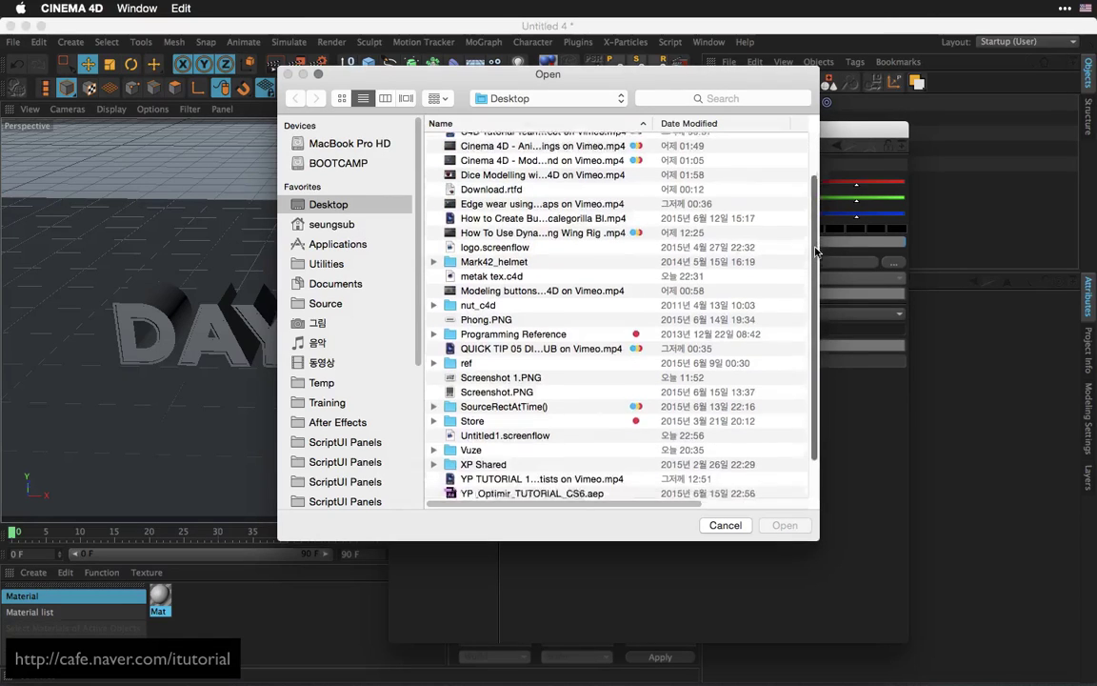
pyautogui.click(548, 476)
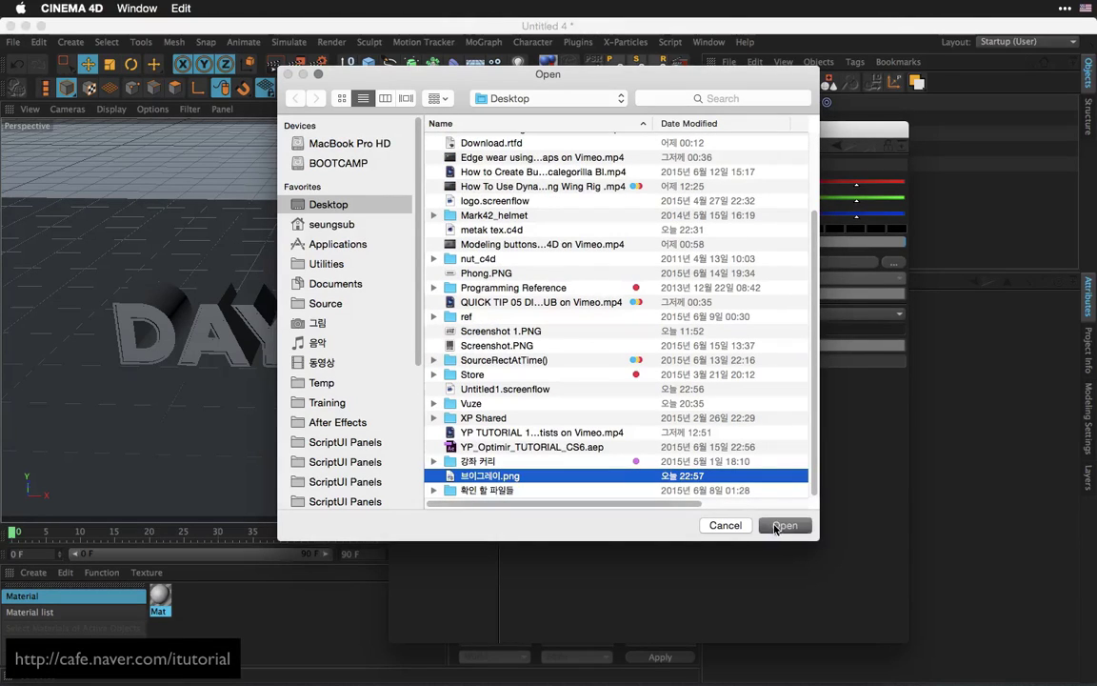
pyautogui.doubleClick(697, 476)
pyautogui.click(615, 252)
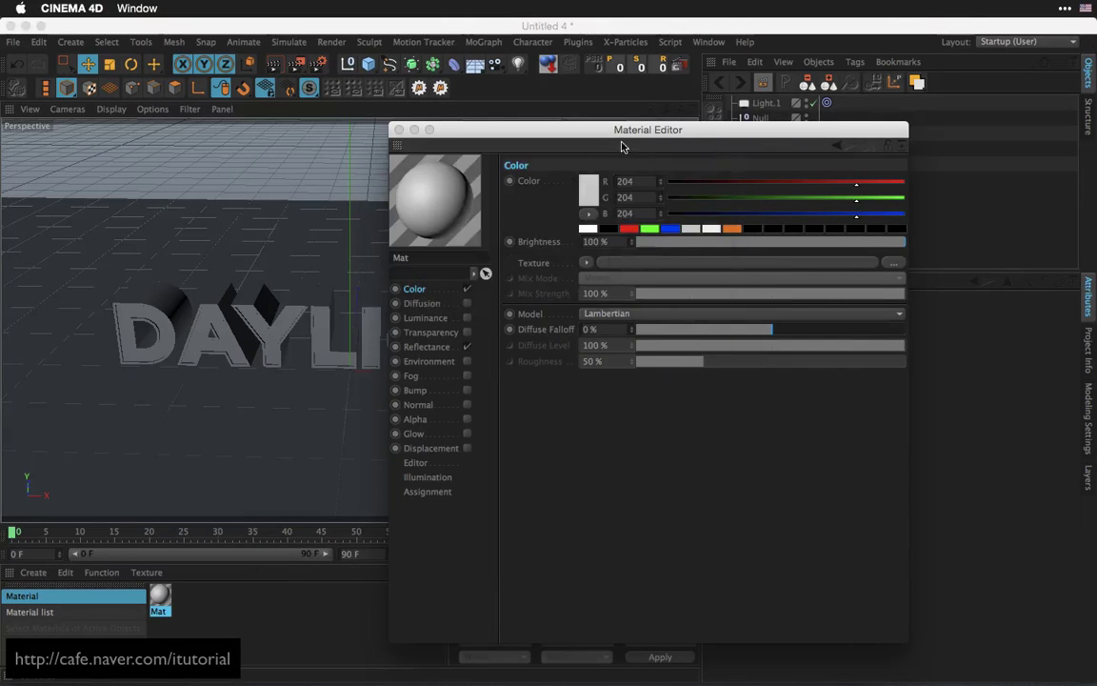
# Apply the stone-textured material to the Extrude object and close the Material Editor
pyautogui.moveTo(552, 129); pyautogui.dragTo(651, 286)
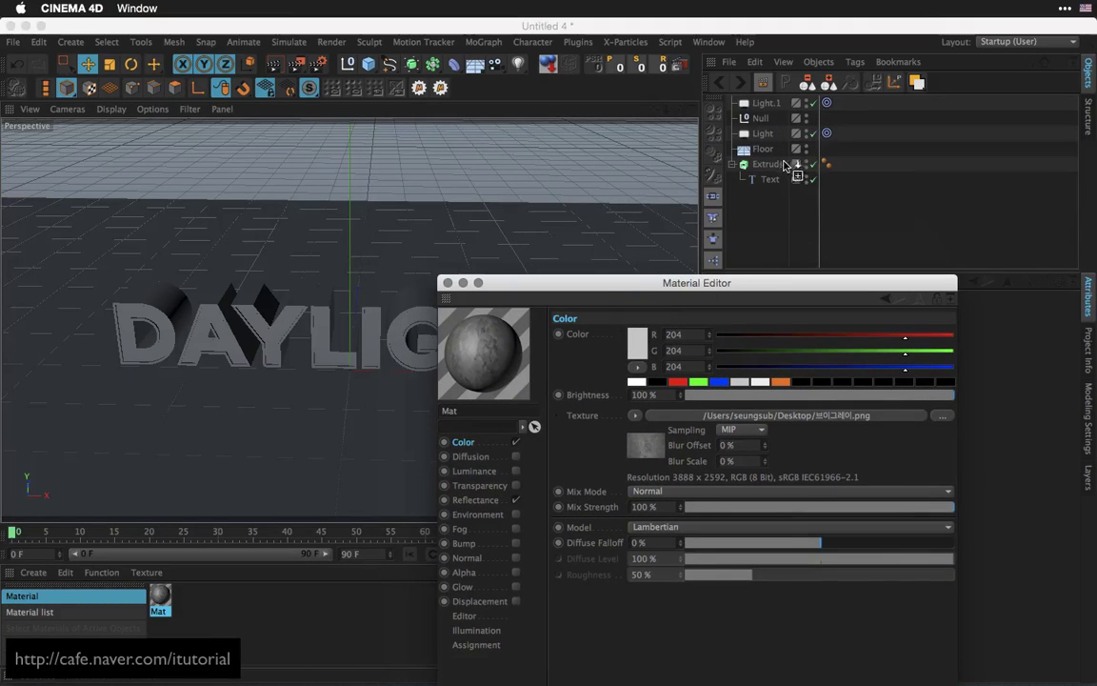
pyautogui.moveTo(785, 165); pyautogui.dragTo(786, 165)
pyautogui.moveTo(504, 283); pyautogui.dragTo(551, 284)
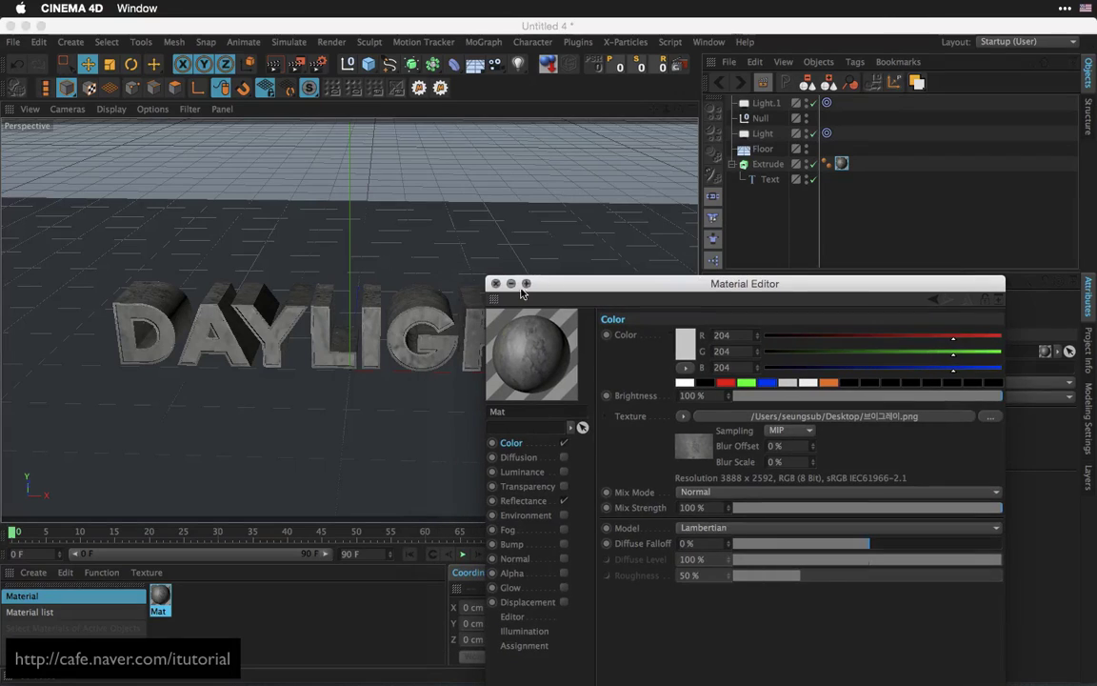
pyautogui.click(495, 284)
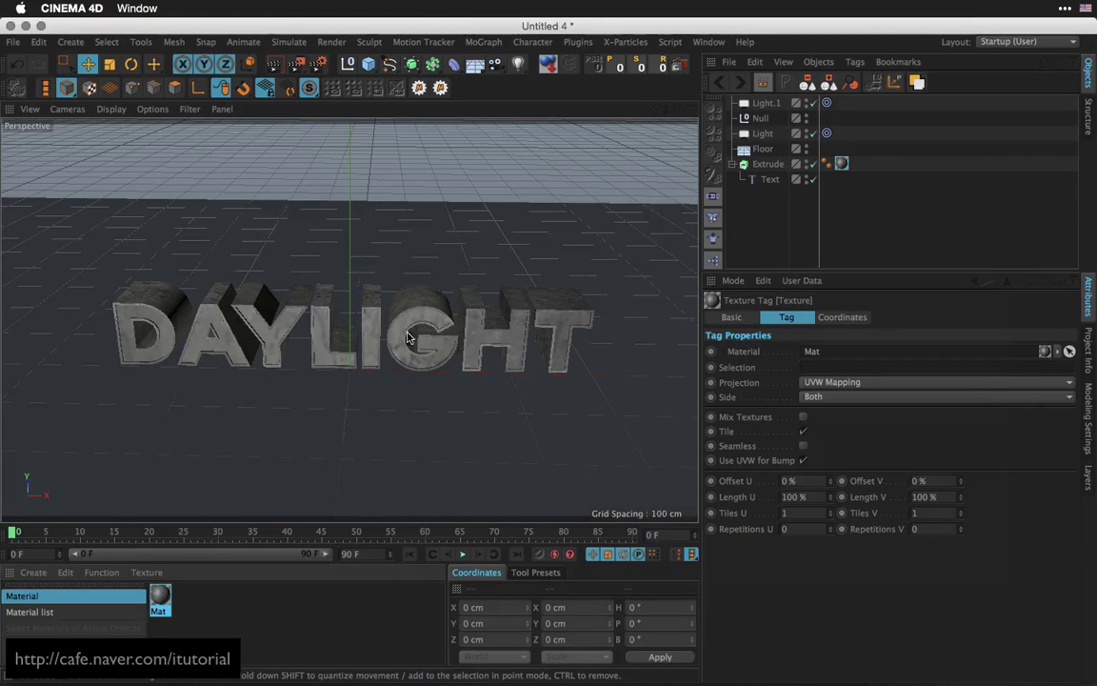
# Render a closer view of the DAYLIGHT text to check the stone texture on the letters
pyautogui.keyDown('alt'); pyautogui.moveTo(417, 328); pyautogui.dragTo(440, 306, button='right'); pyautogui.keyUp('alt')
pyautogui.keyDown('alt'); pyautogui.moveTo(441, 306); pyautogui.dragTo(384, 260); pyautogui.keyUp('alt')
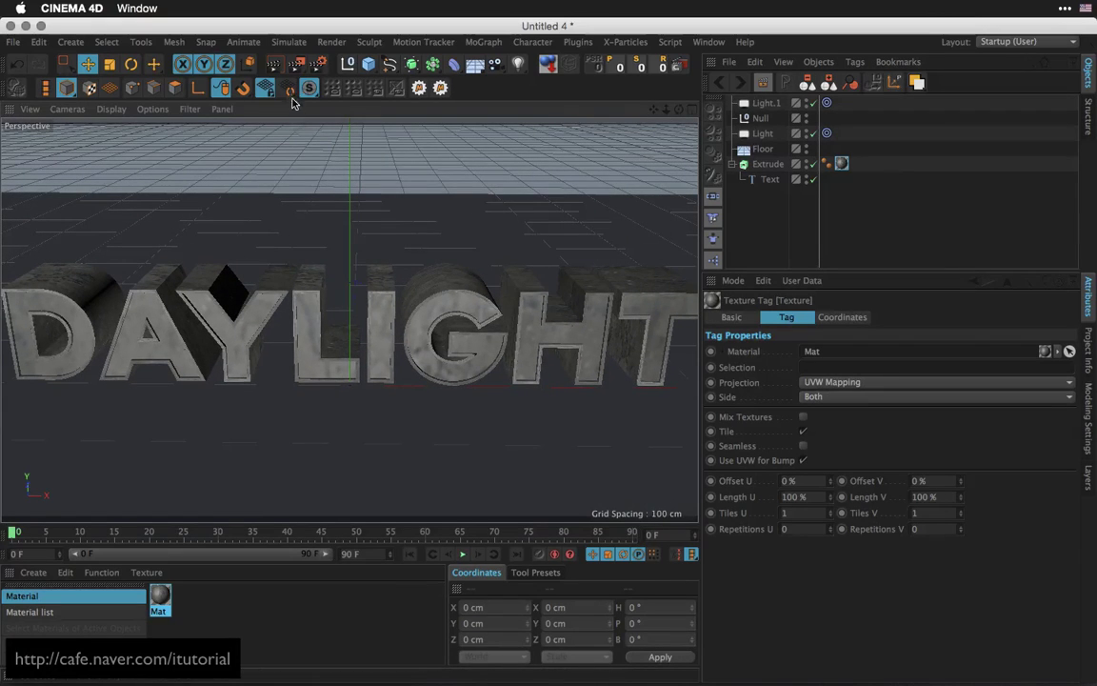
pyautogui.click(277, 66)
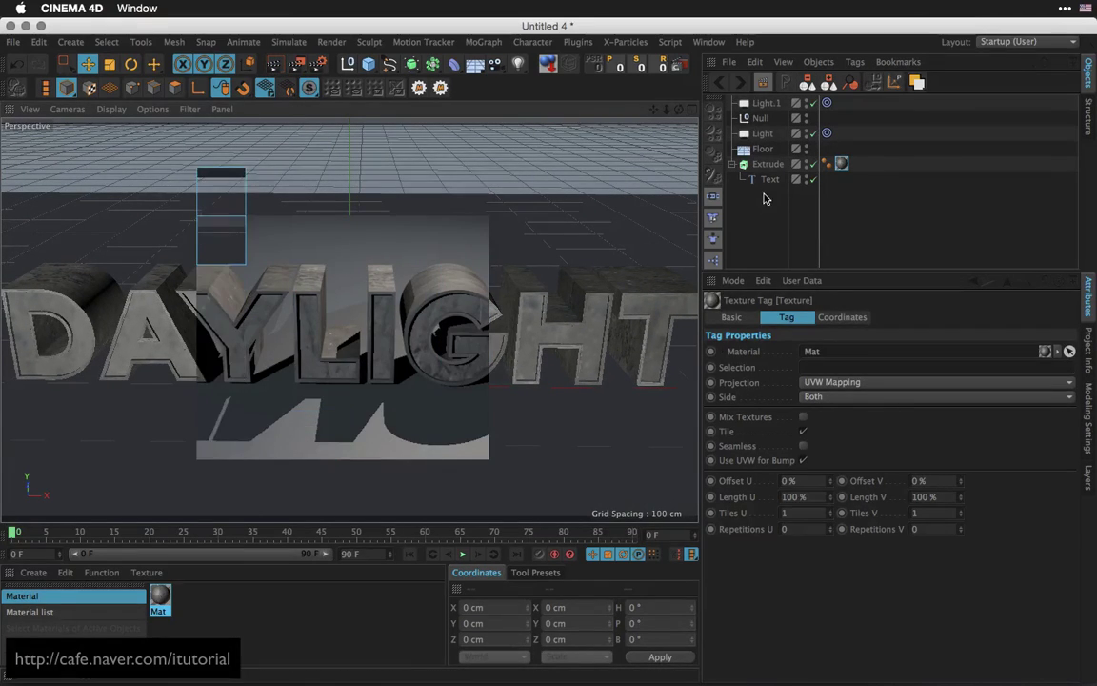
pyautogui.click(763, 223)
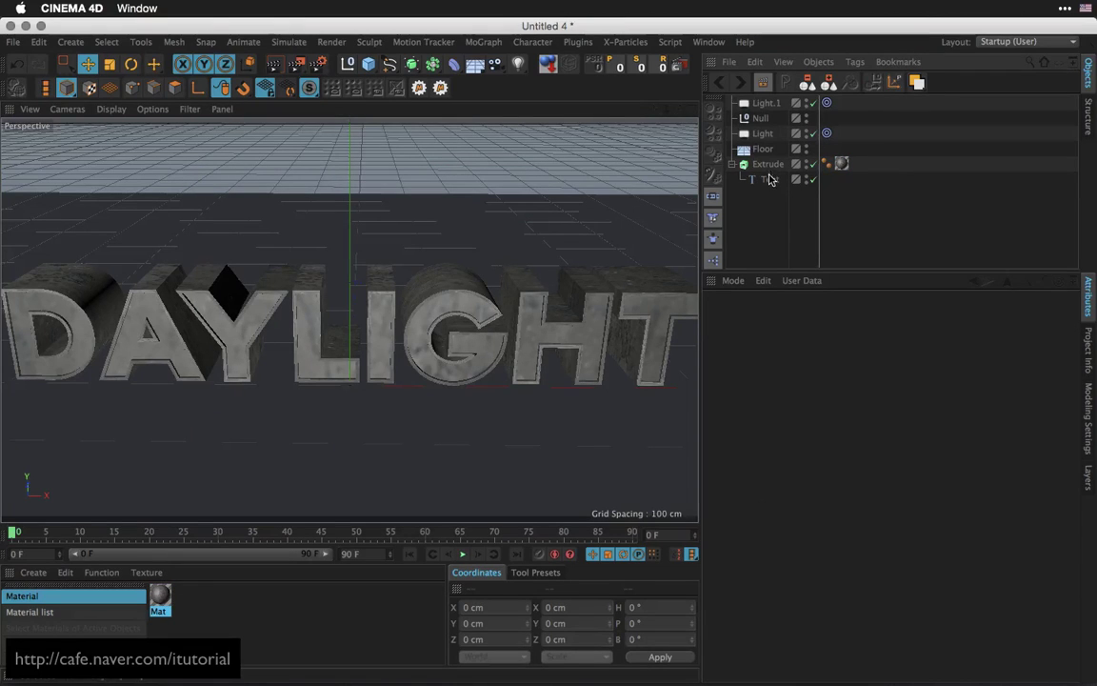
# Make the Extrude object editable and merge it with its rounding and cap objects using Connect Objects + Delete
pyautogui.click(767, 165)
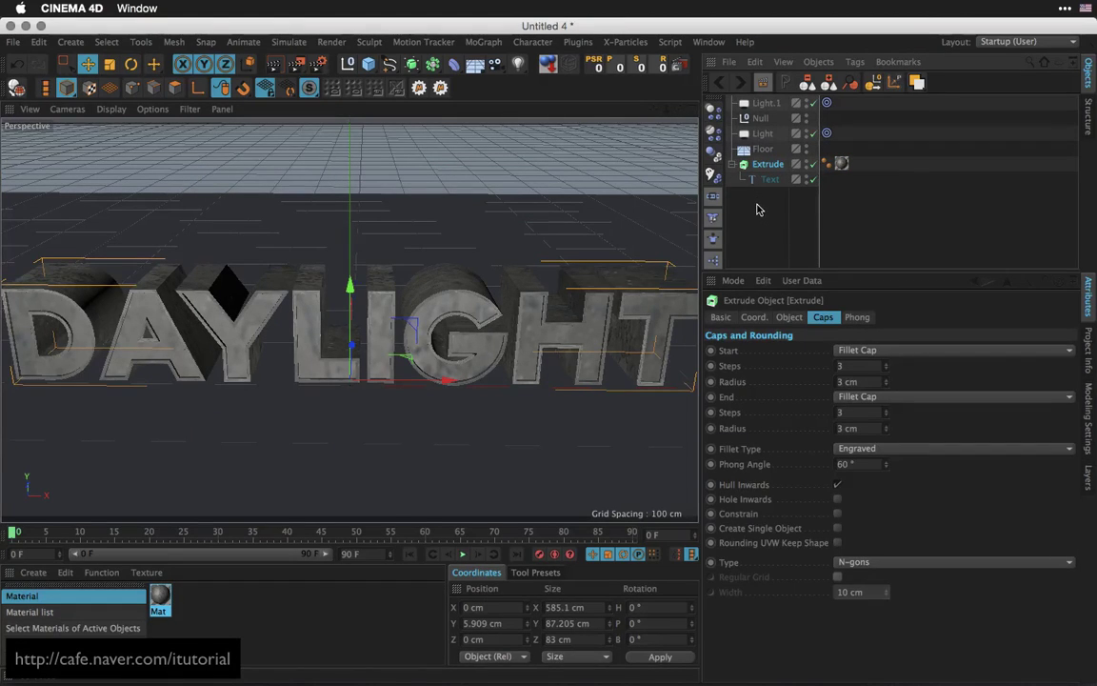
pyautogui.press('c')
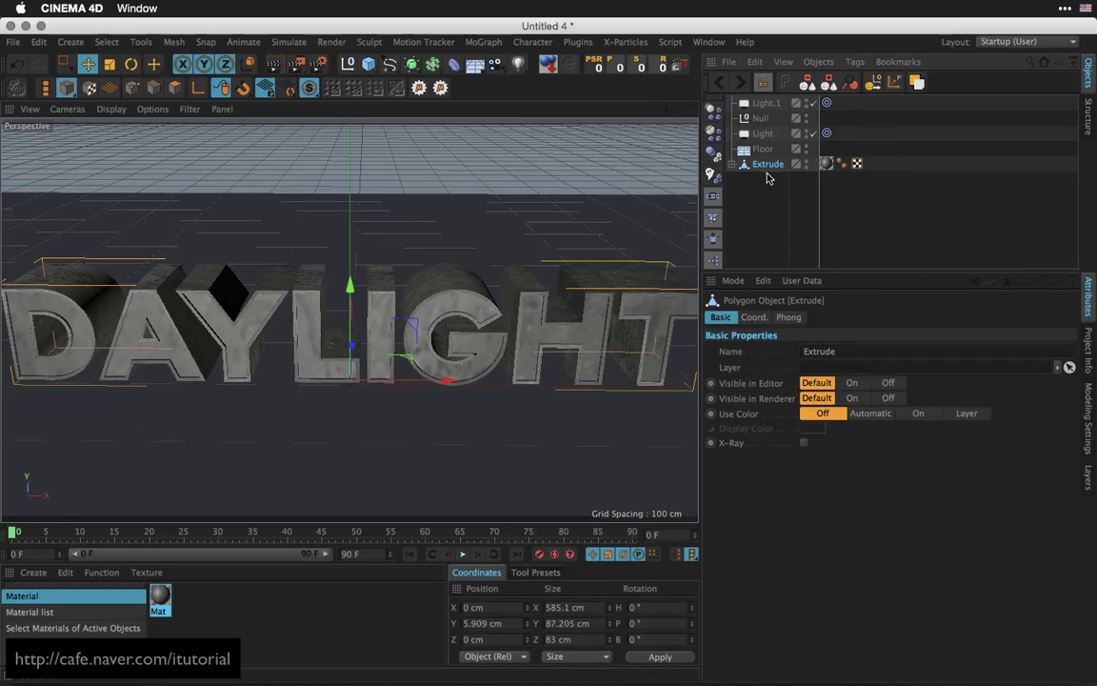
pyautogui.click(735, 164)
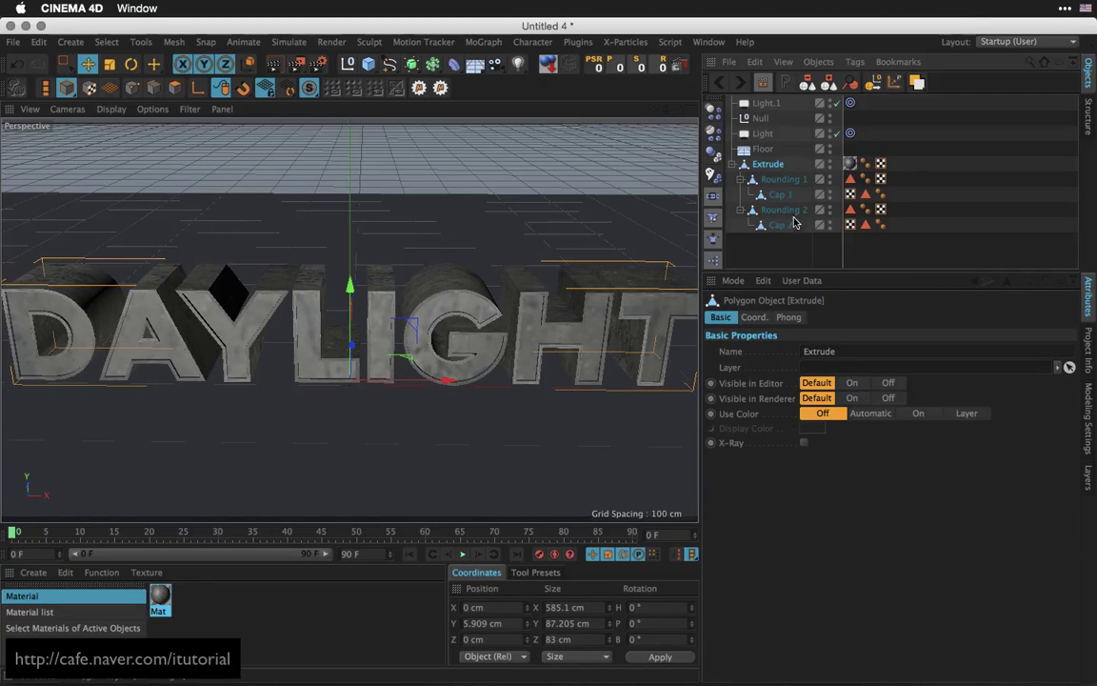
pyautogui.moveTo(787, 247); pyautogui.dragTo(712, 157)
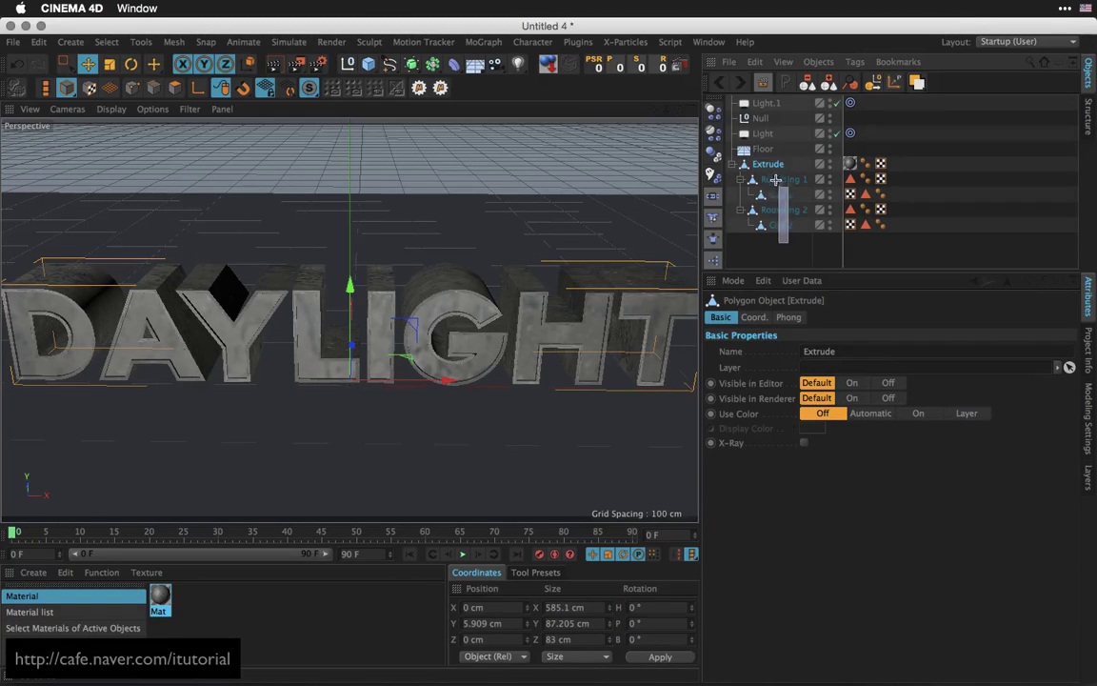
pyautogui.click(818, 62)
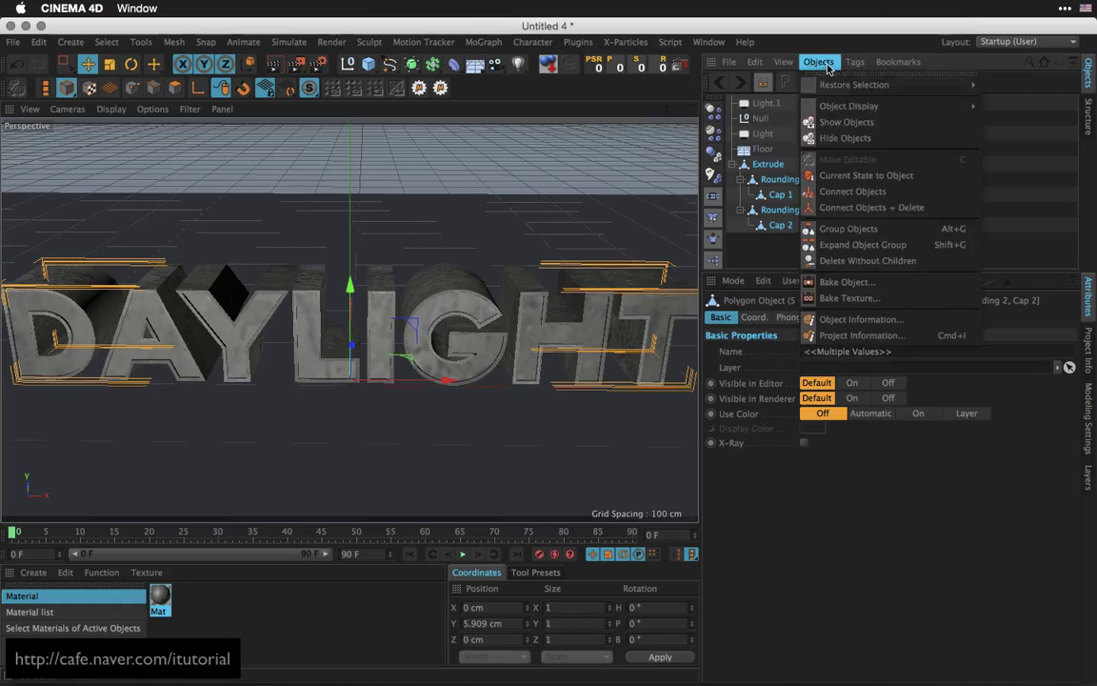
pyautogui.click(834, 208)
# Delete the UVW tag from the merged text object and render the view to check the texture
pyautogui.click(850, 164)
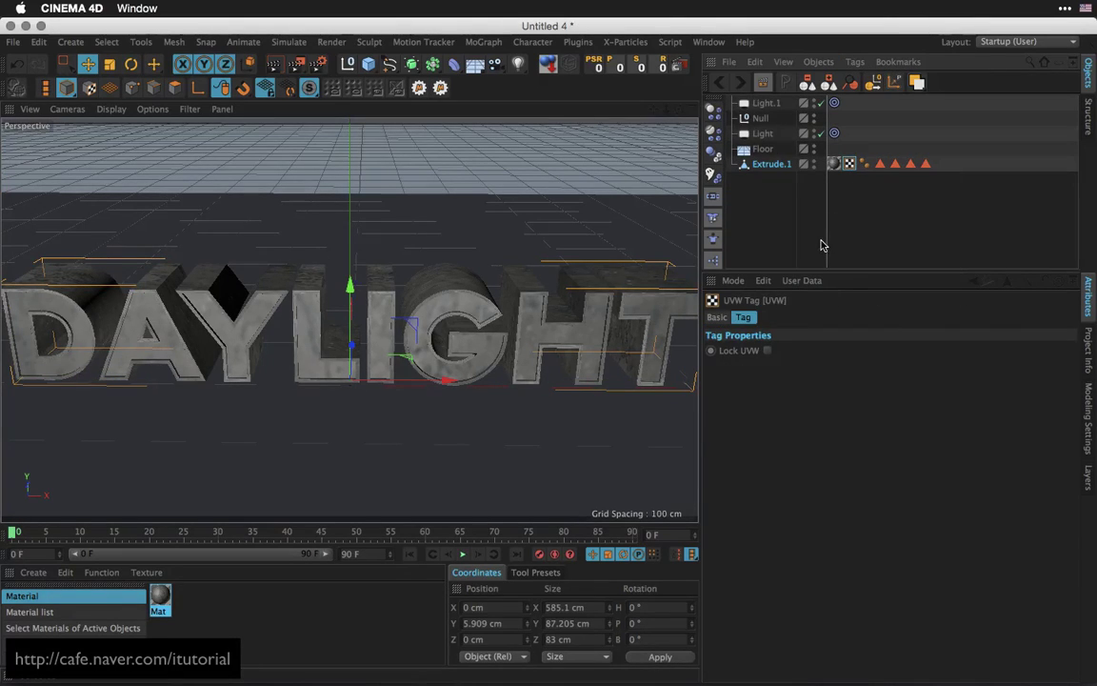
pyautogui.press('Delete')
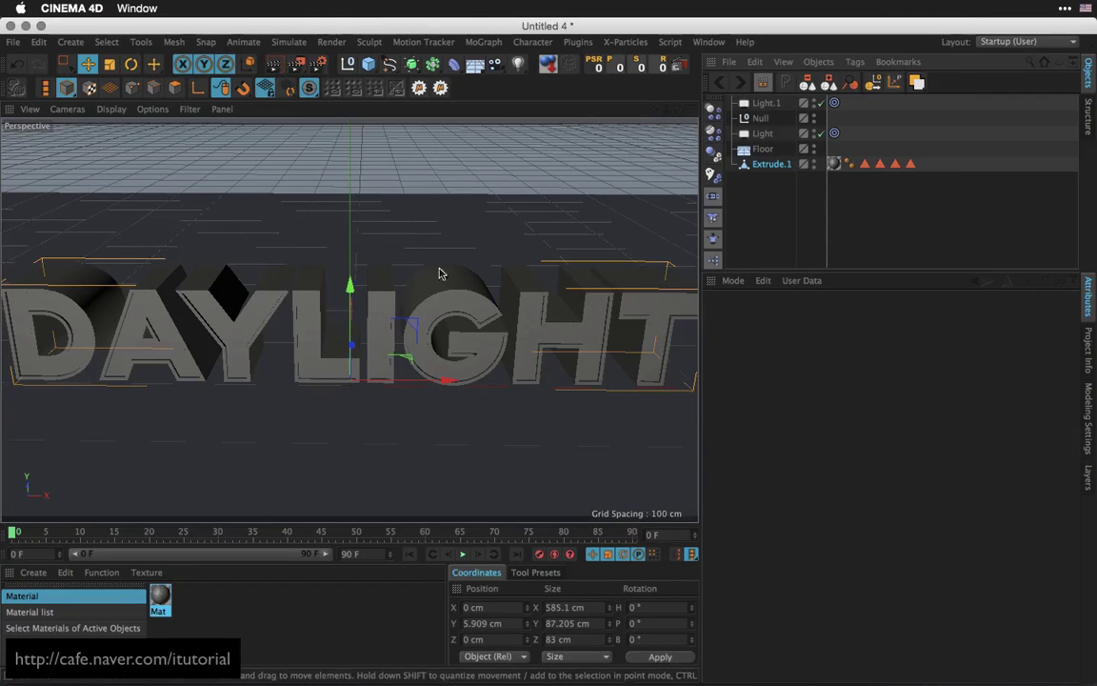
pyautogui.press('super+r')
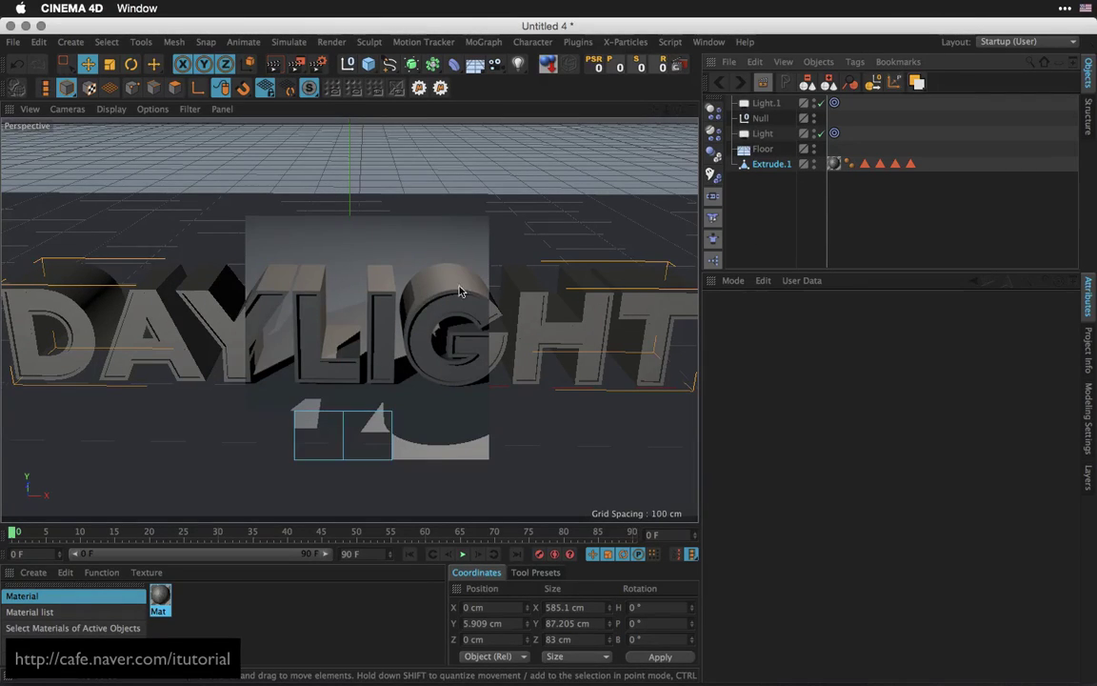
# Set the projection of the merged text's stone texture to Flat
pyautogui.click(833, 164)
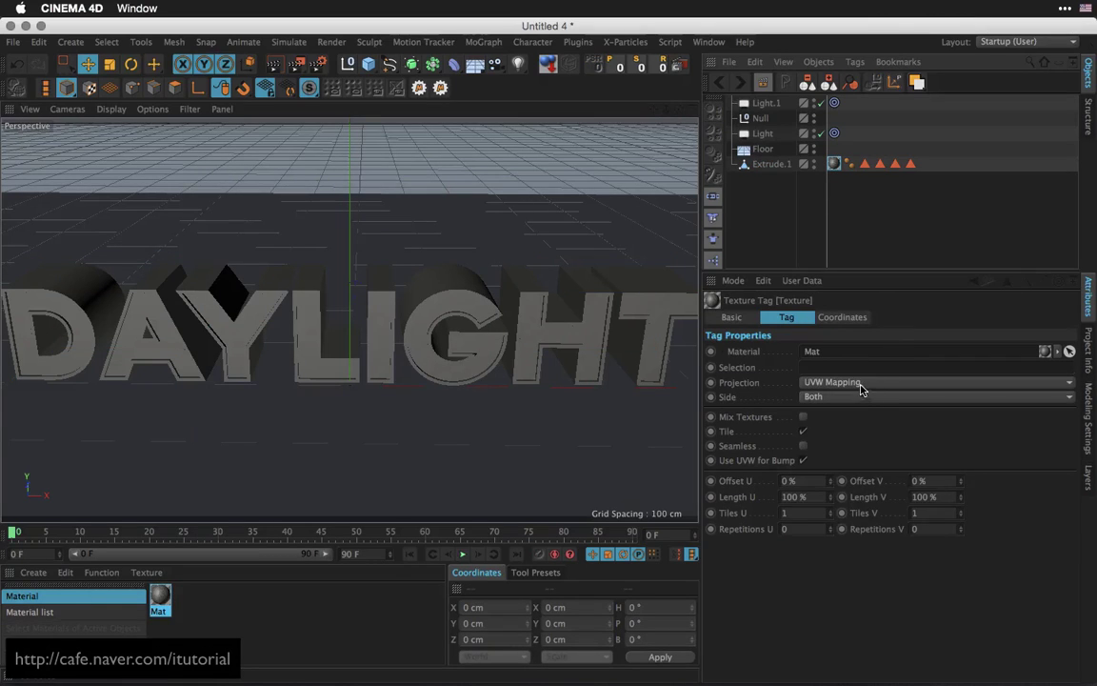
pyautogui.click(860, 384)
pyautogui.click(839, 435)
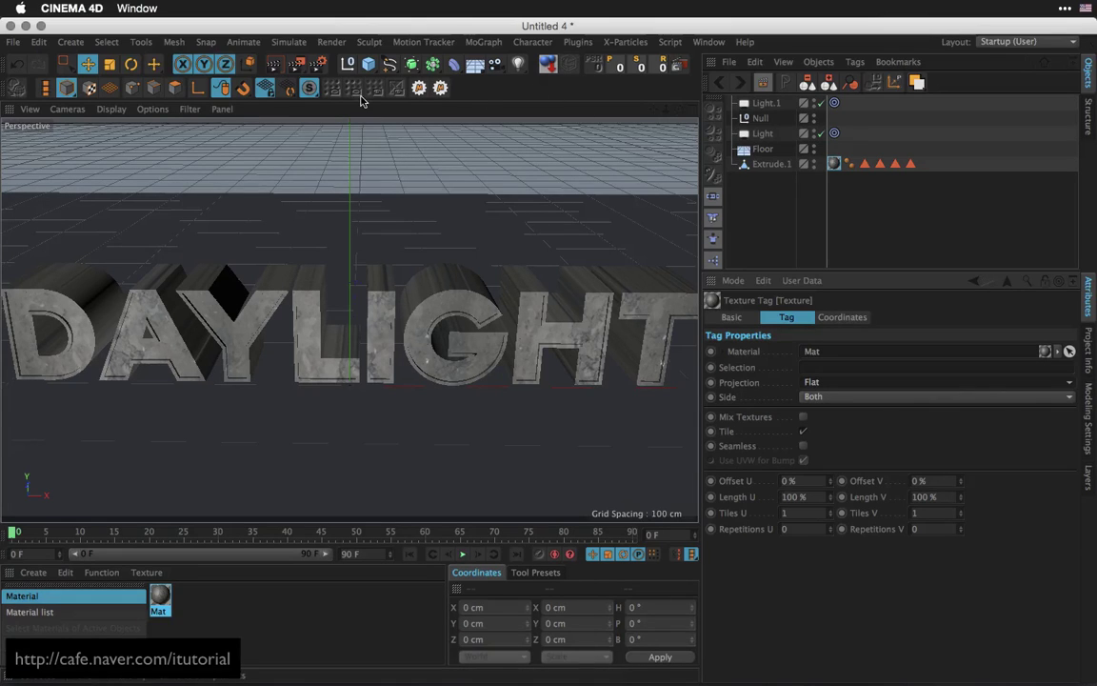
# Rotate the stone texture's projection about its X axis until it lies horizontal, and render the view to check the letter tops
pyautogui.click(88, 88)
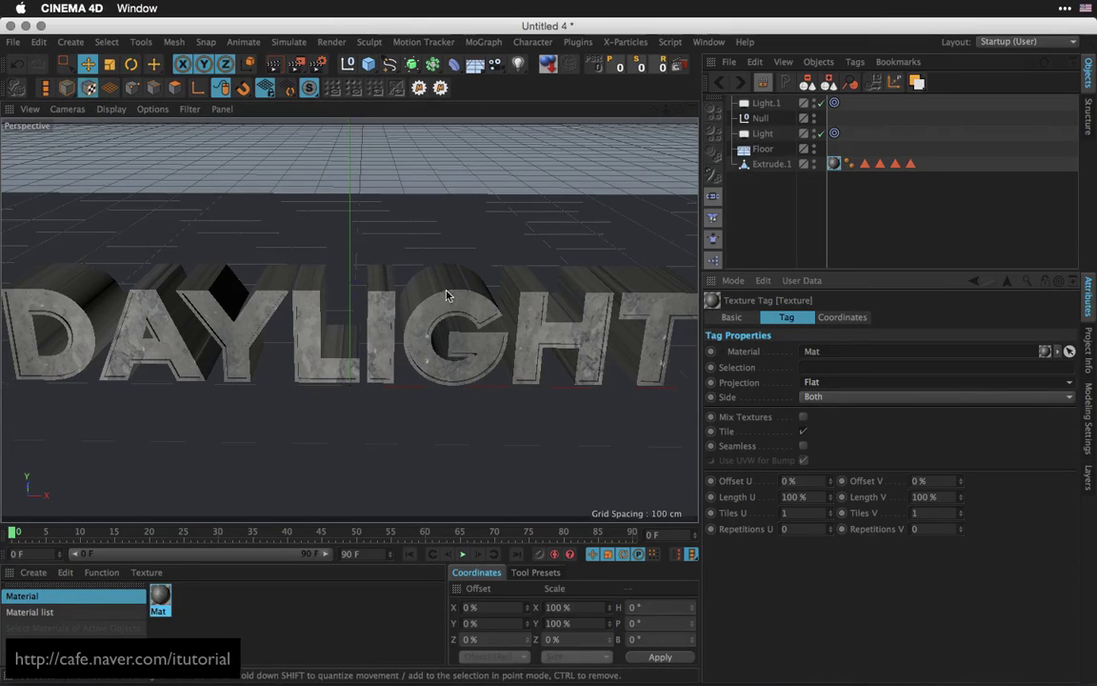
pyautogui.click(789, 167)
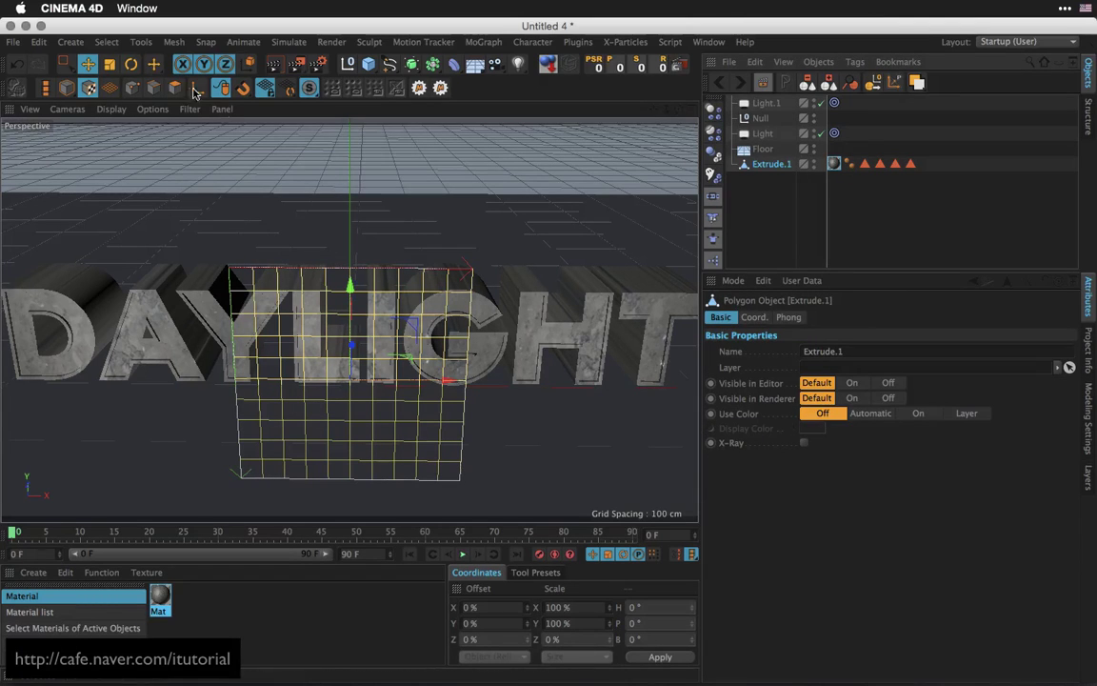
pyautogui.click(131, 64)
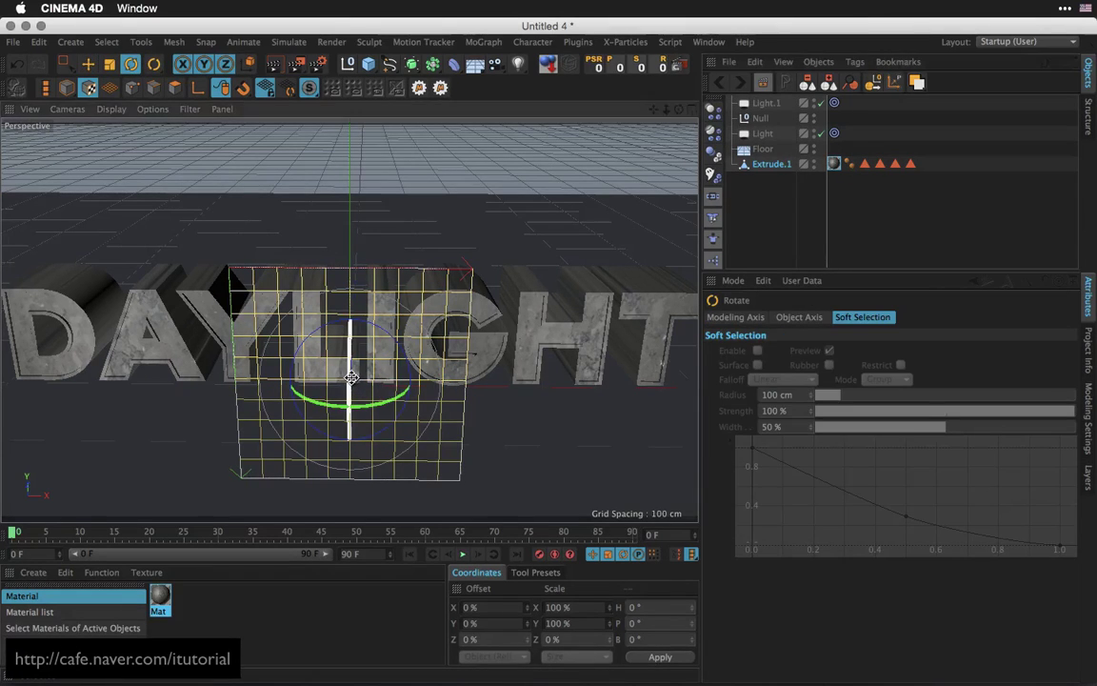
pyautogui.moveTo(352, 381); pyautogui.dragTo(391, 201)
pyautogui.keyDown('alt'); pyautogui.moveTo(449, 343); pyautogui.dragTo(472, 299); pyautogui.keyUp('alt')
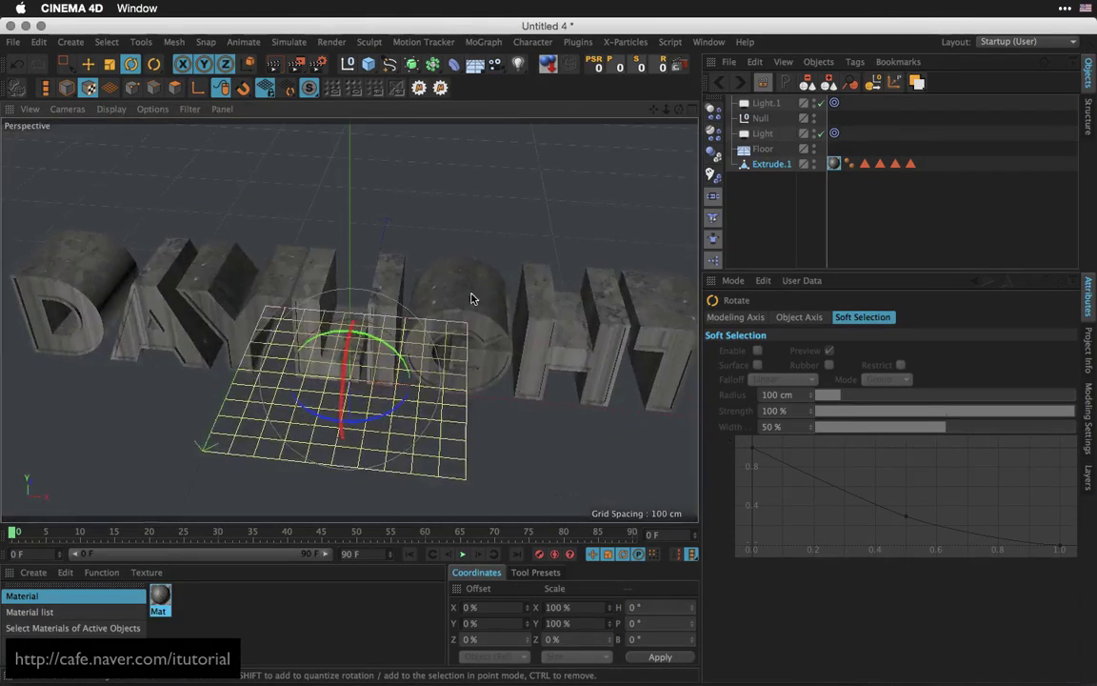
pyautogui.click(274, 66)
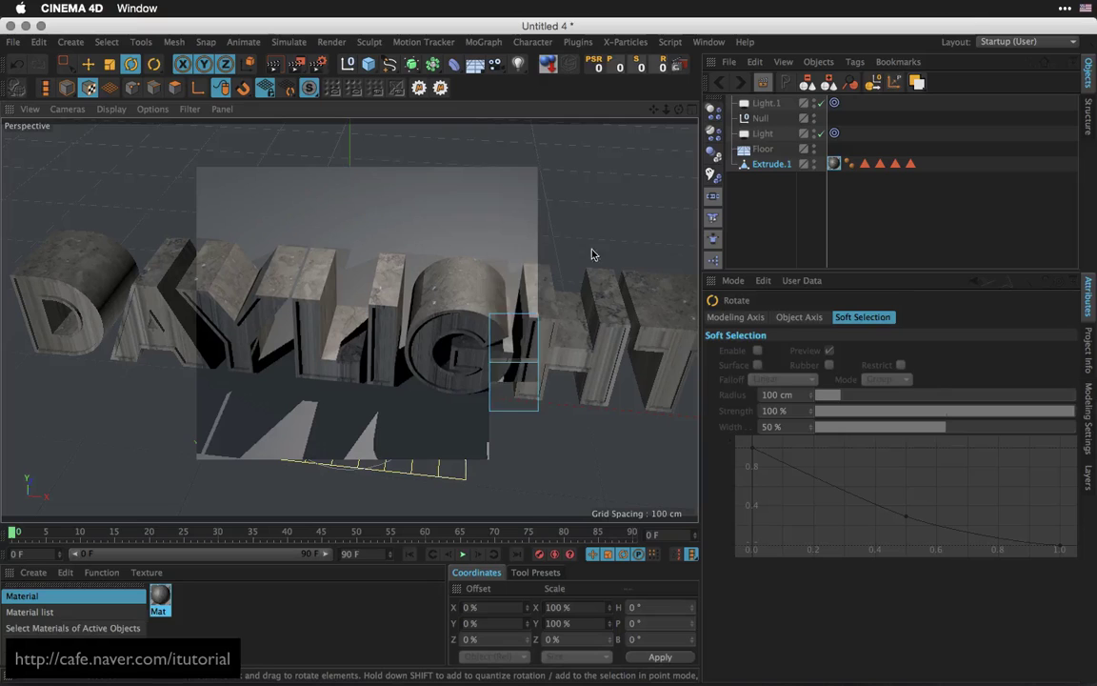
# Set the projection of the merged text's stone texture to Cubic and check the letters
pyautogui.click(764, 187)
pyautogui.keyDown('alt'); pyautogui.moveTo(464, 354); pyautogui.dragTo(495, 318); pyautogui.keyUp('alt')
pyautogui.click(834, 165)
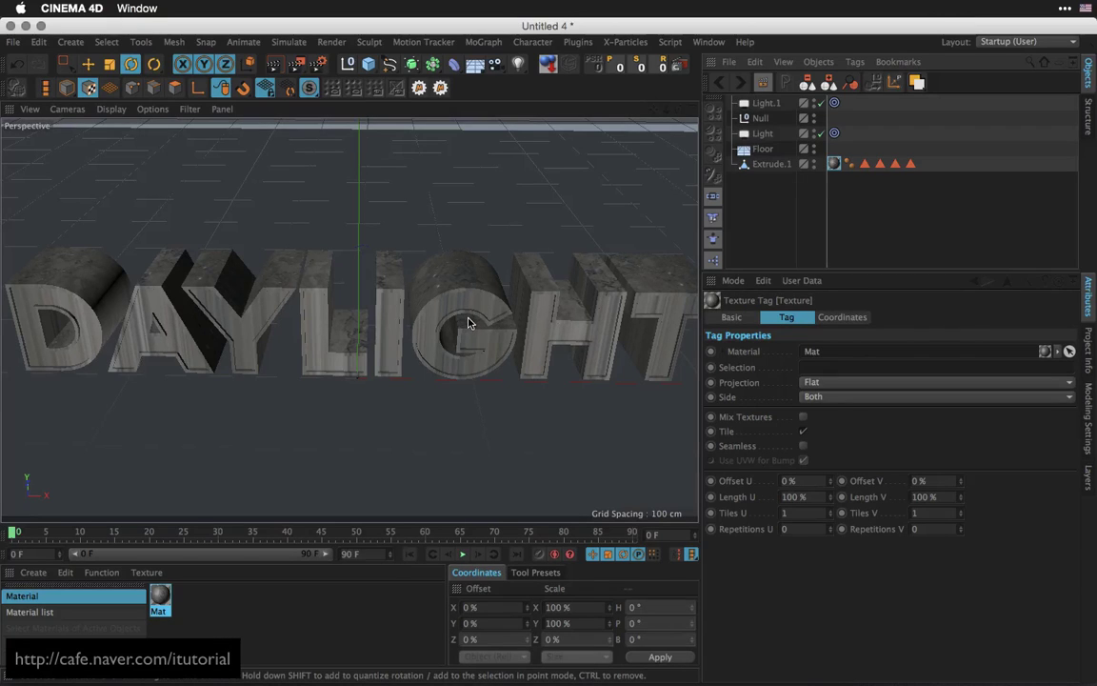
pyautogui.click(838, 384)
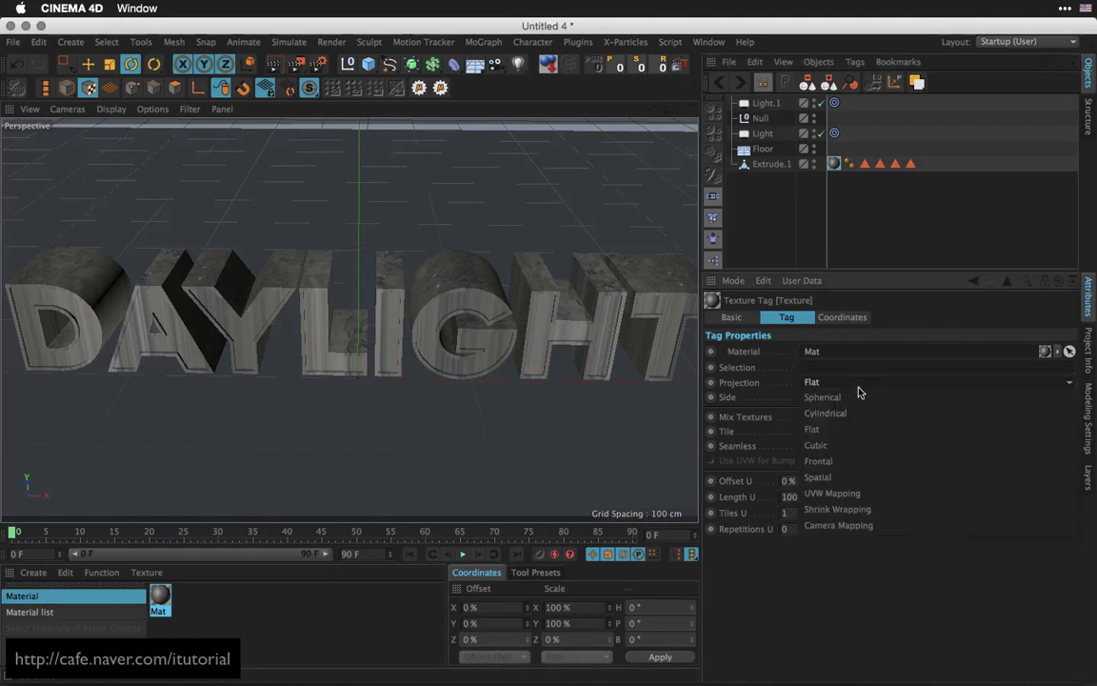
pyautogui.click(831, 456)
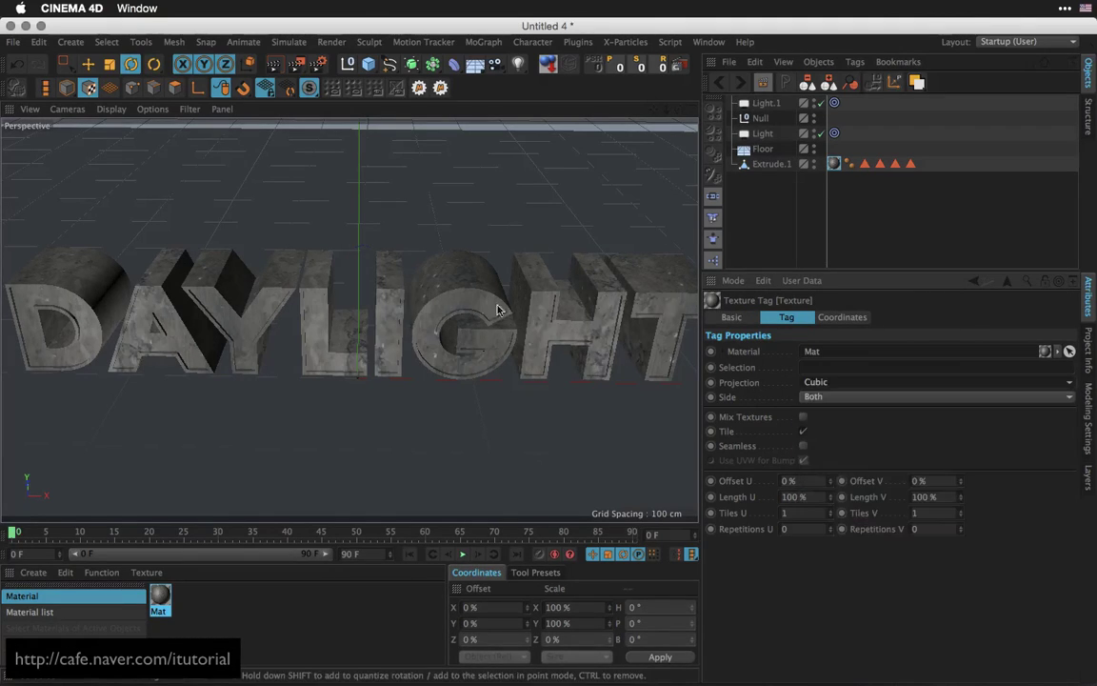
pyautogui.keyDown('alt'); pyautogui.moveTo(494, 338); pyautogui.dragTo(466, 326); pyautogui.keyUp('alt')
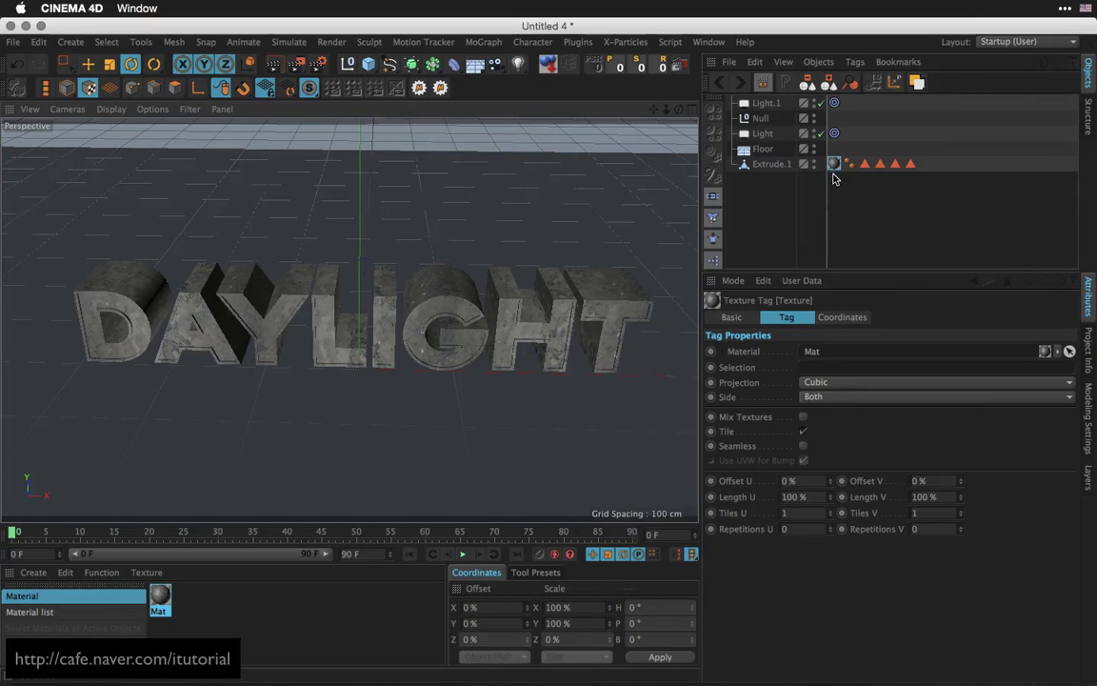
# Generate UVW coordinates from the merged text's Cubic texture projection and inspect the mapping on the letters
pyautogui.rightClick(834, 164)
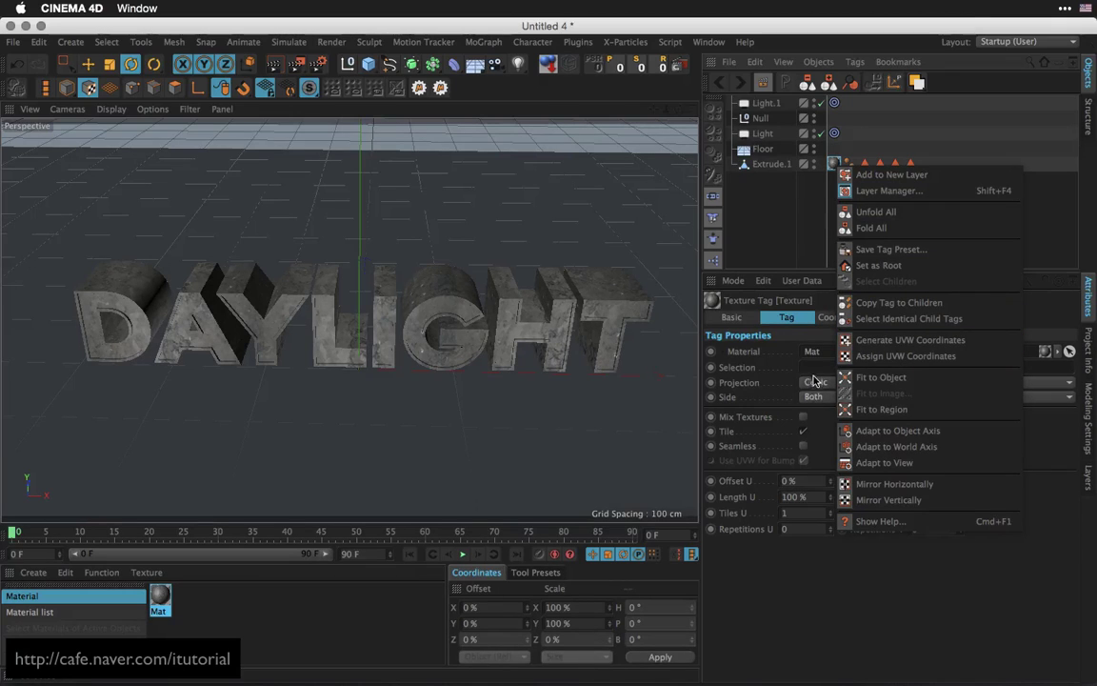
pyautogui.click(901, 340)
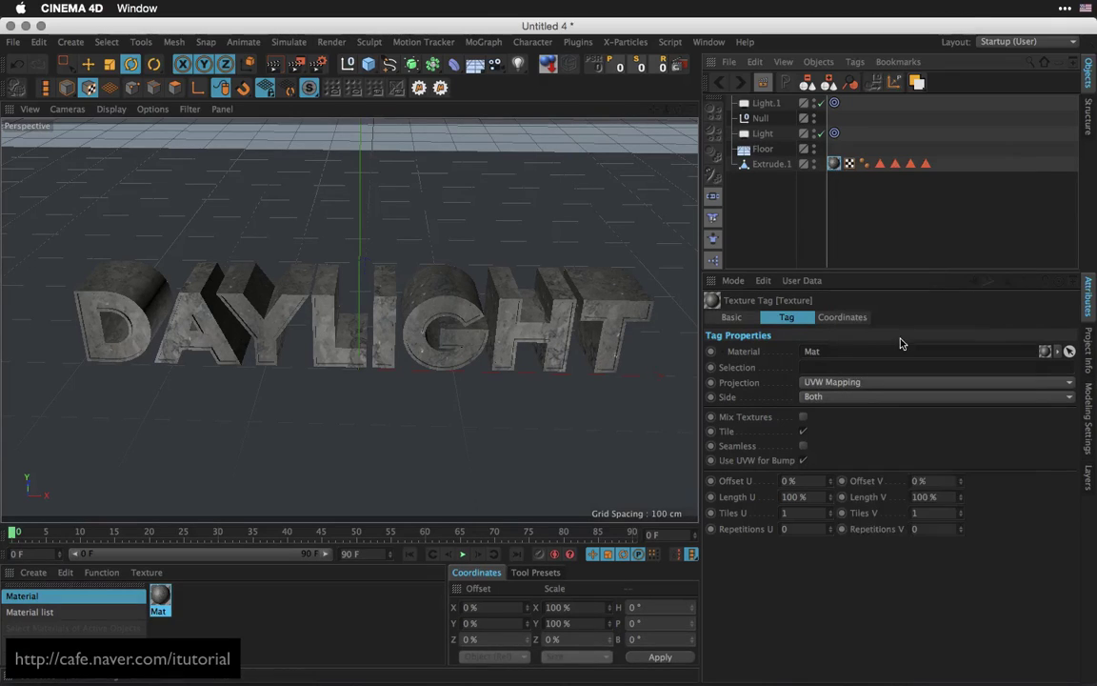
pyautogui.click(849, 164)
pyautogui.click(833, 164)
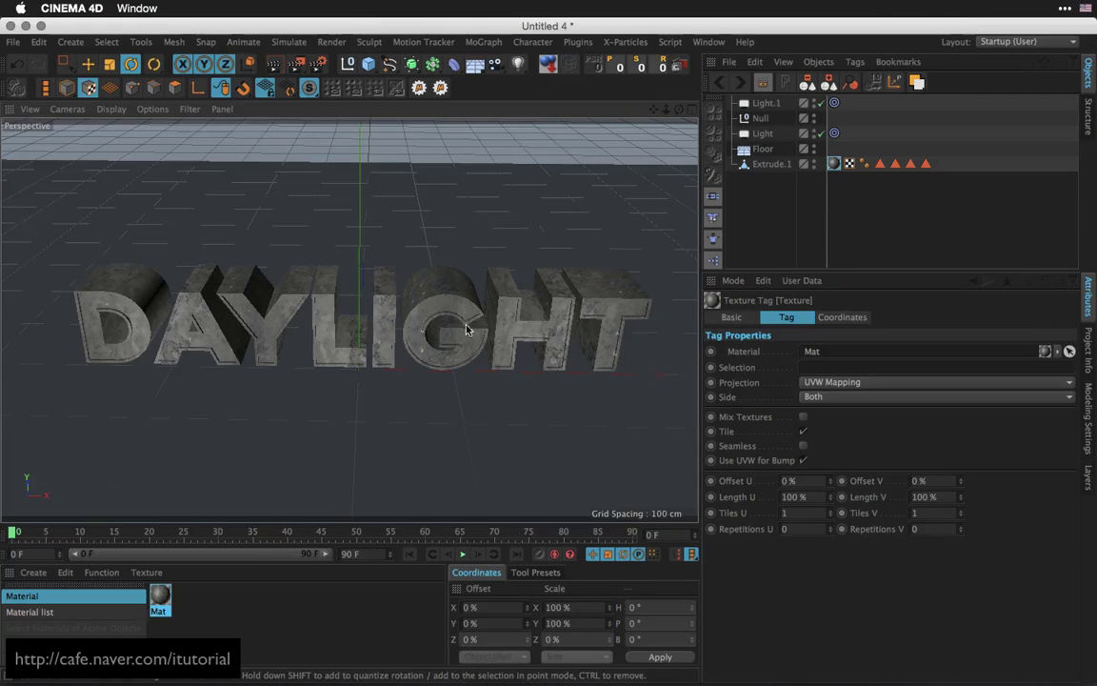
pyautogui.keyDown('alt'); pyautogui.moveTo(454, 328); pyautogui.dragTo(447, 322); pyautogui.keyUp('alt')
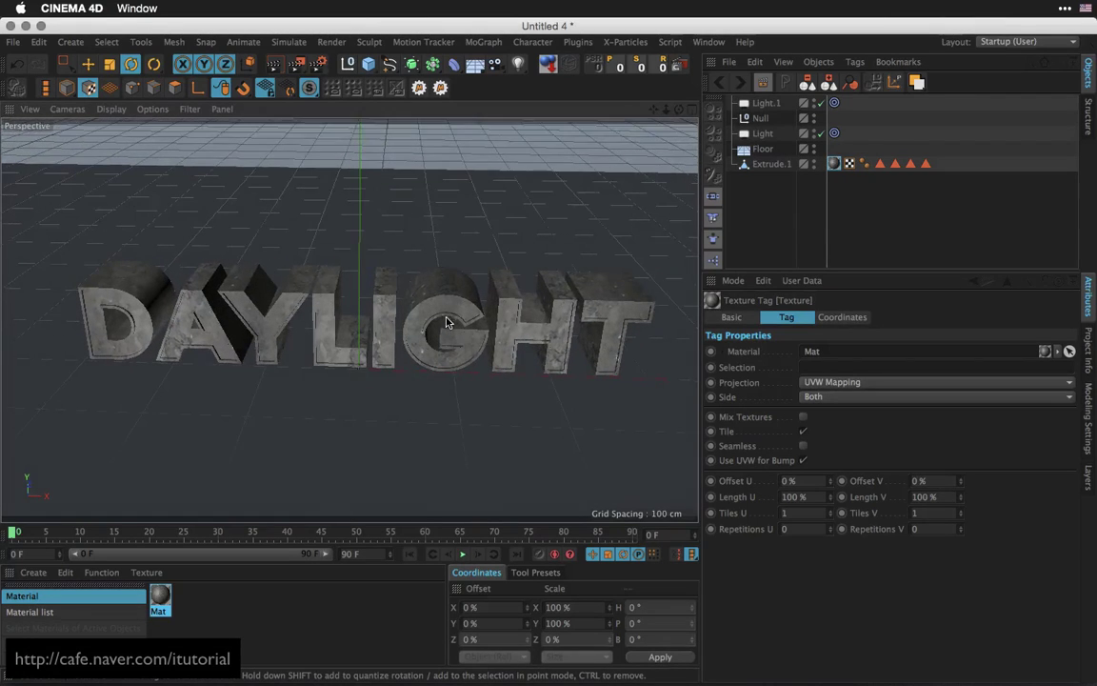
pyautogui.moveTo(477, 276); pyautogui.dragTo(462, 313)
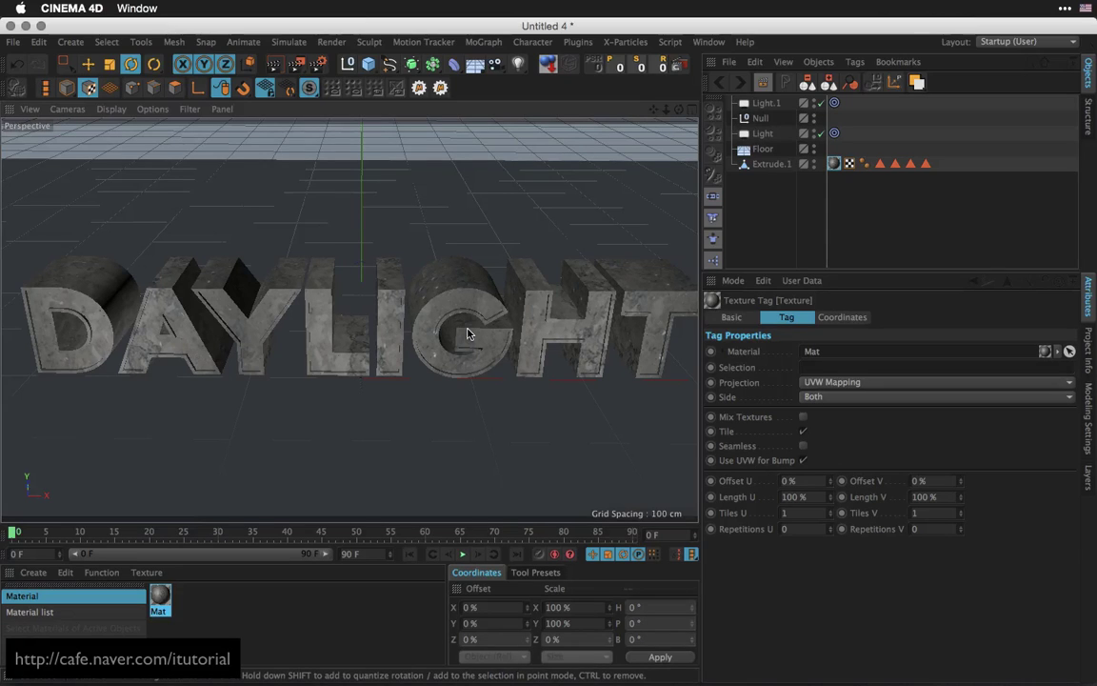
# Enable the Bump channel of the Mat material with a Noise texture and open the noise shader's settings
pyautogui.doubleClick(159, 600)
pyautogui.moveTo(553, 106); pyautogui.dragTo(725, 112)
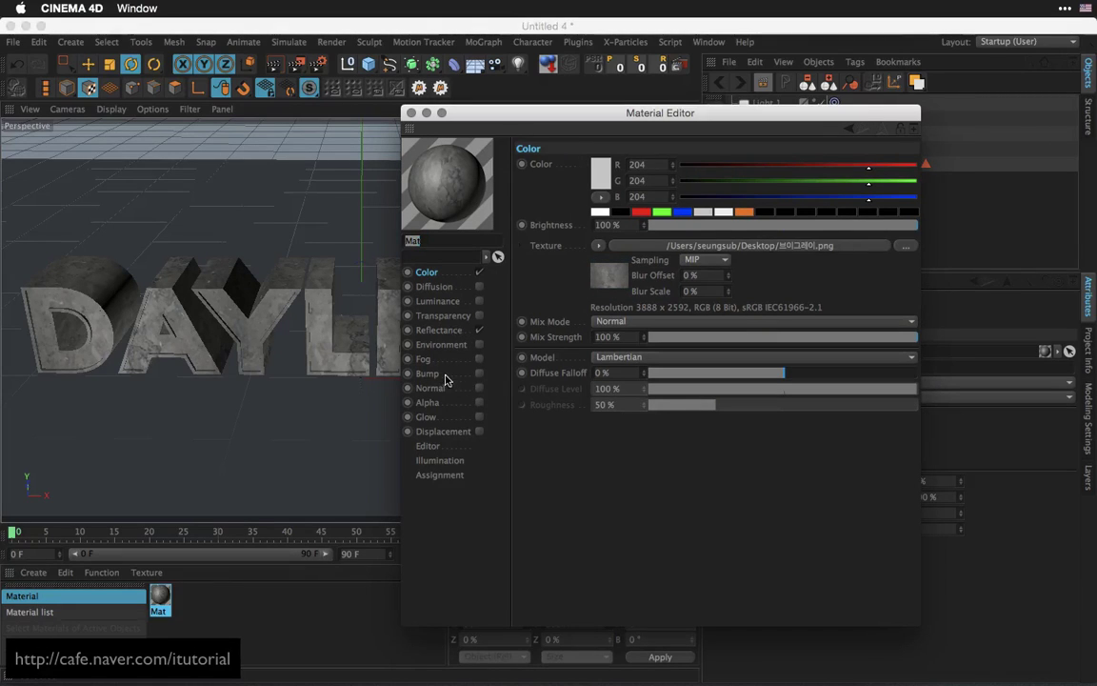
pyautogui.click(479, 372)
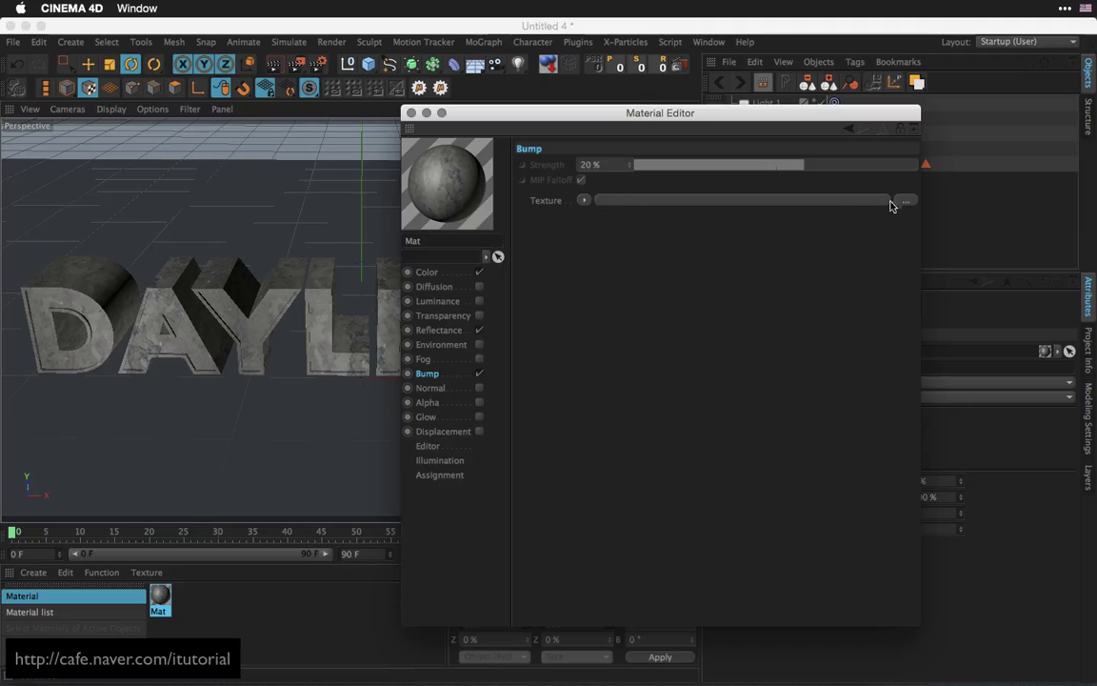
pyautogui.click(584, 200)
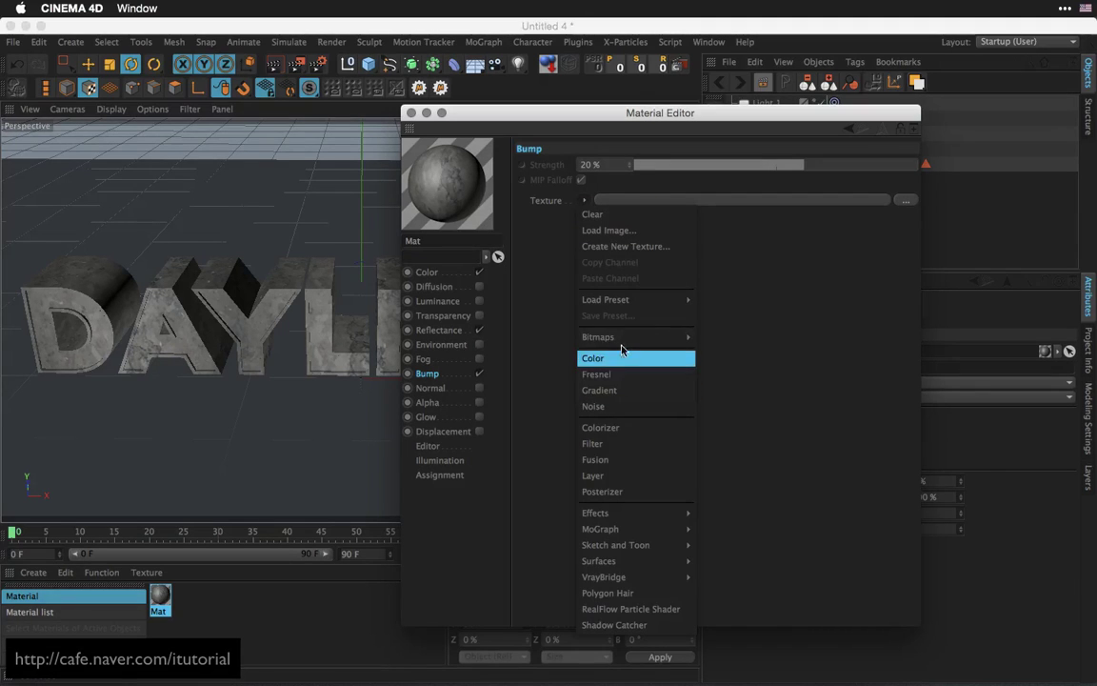
pyautogui.click(619, 406)
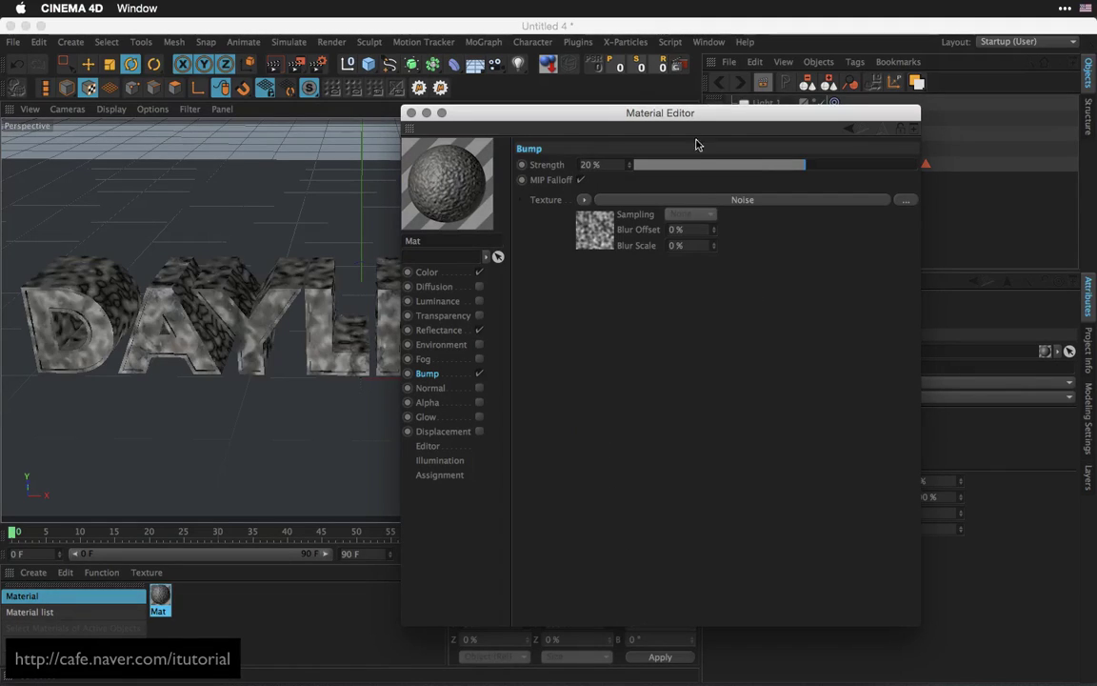
pyautogui.moveTo(693, 114); pyautogui.dragTo(799, 164)
pyautogui.click(708, 286)
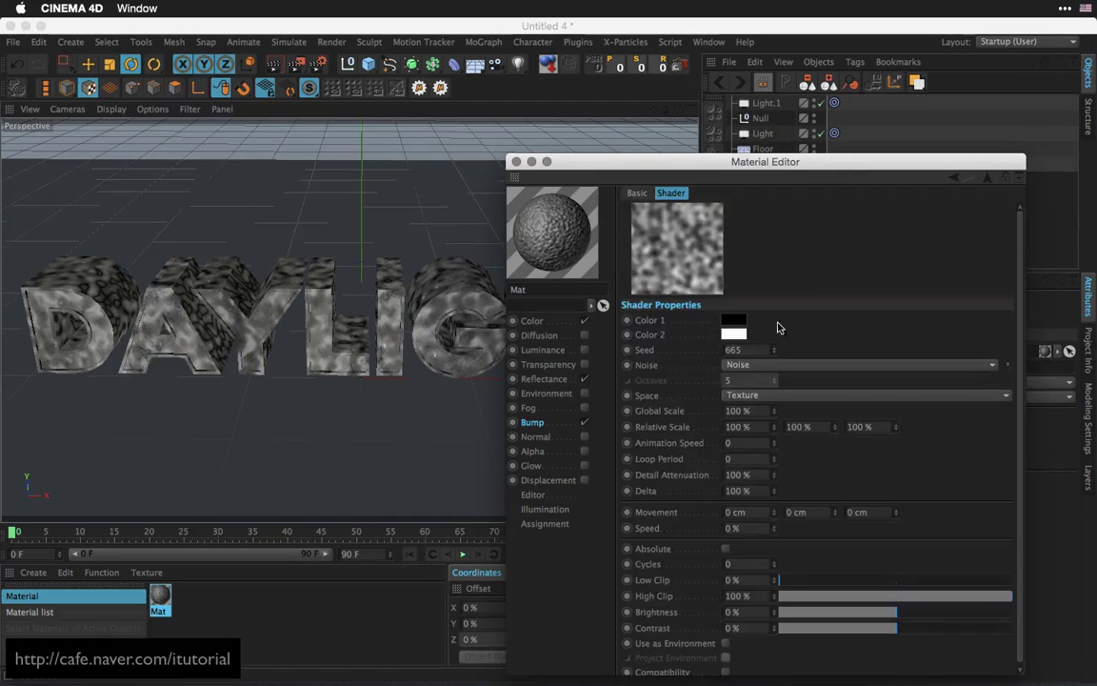
# Try the Poxo and Wavy Turbulence noise types in the bump shader
pyautogui.click(1009, 366)
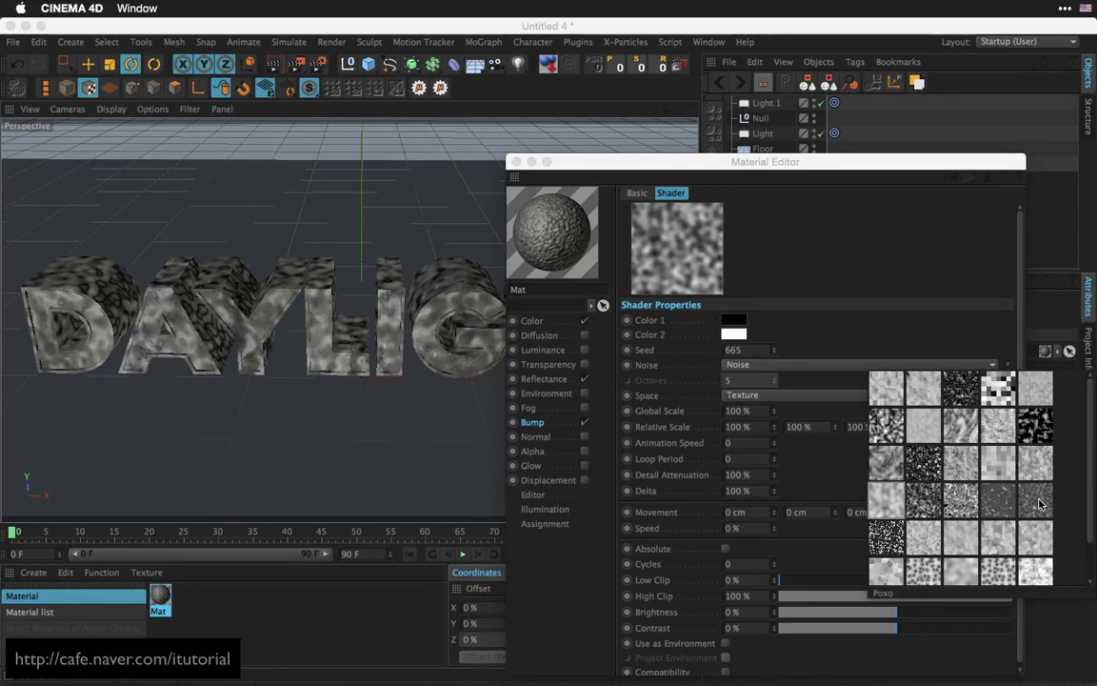
pyautogui.click(931, 449)
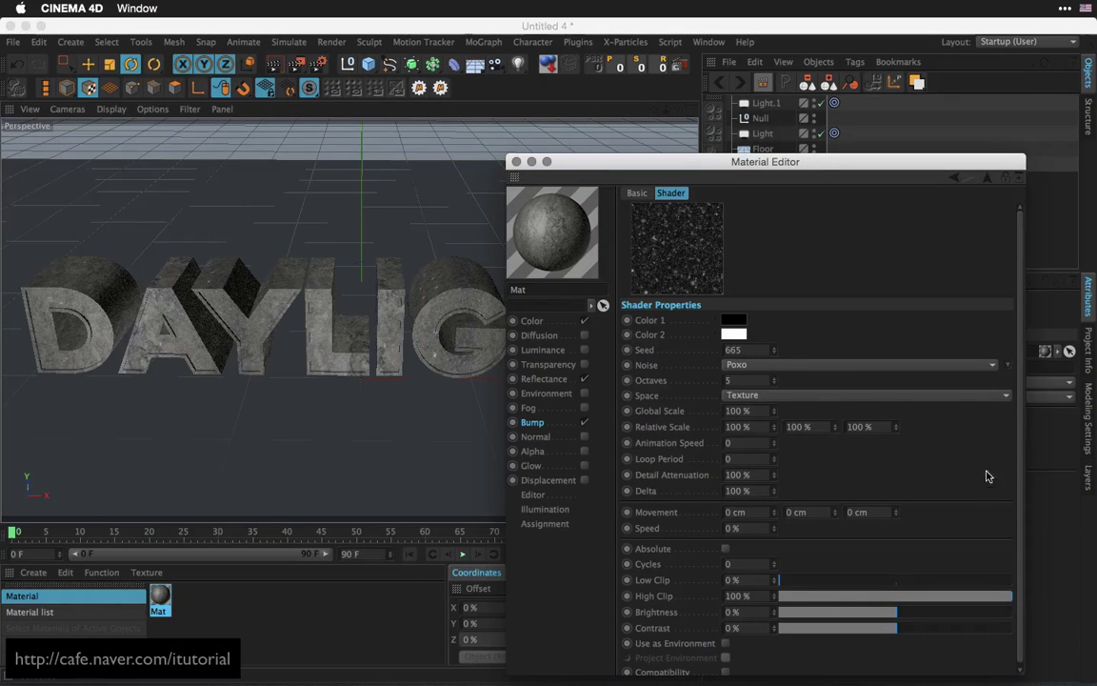
pyautogui.click(1007, 368)
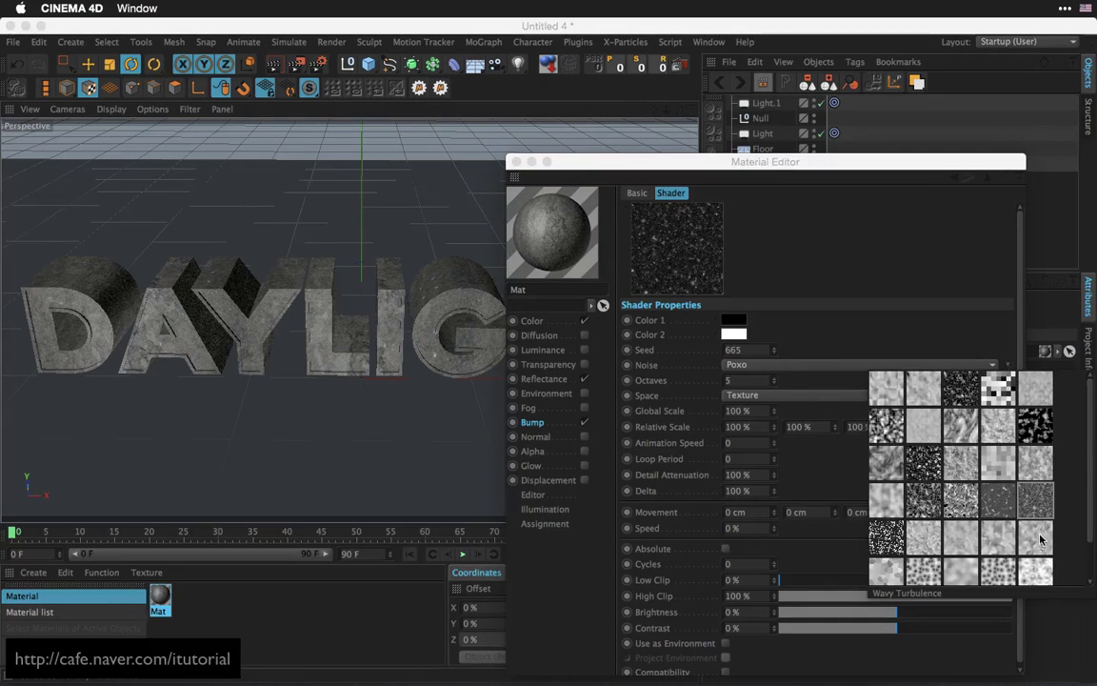
pyautogui.click(930, 495)
# Set the bump shader's noise type to Dents and its Global Scale to 200 %
pyautogui.moveTo(773, 162); pyautogui.dragTo(739, 107)
pyautogui.click(973, 314)
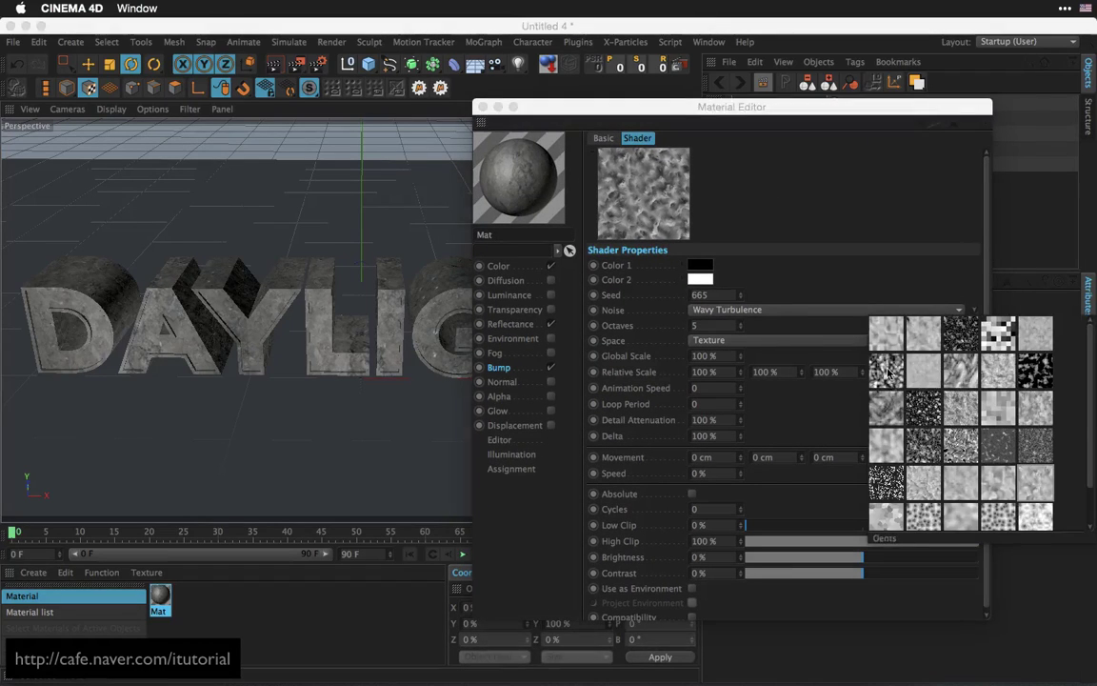
pyautogui.click(808, 354)
pyautogui.moveTo(725, 358); pyautogui.dragTo(519, 366)
pyautogui.write('200')
pyautogui.press('Return')
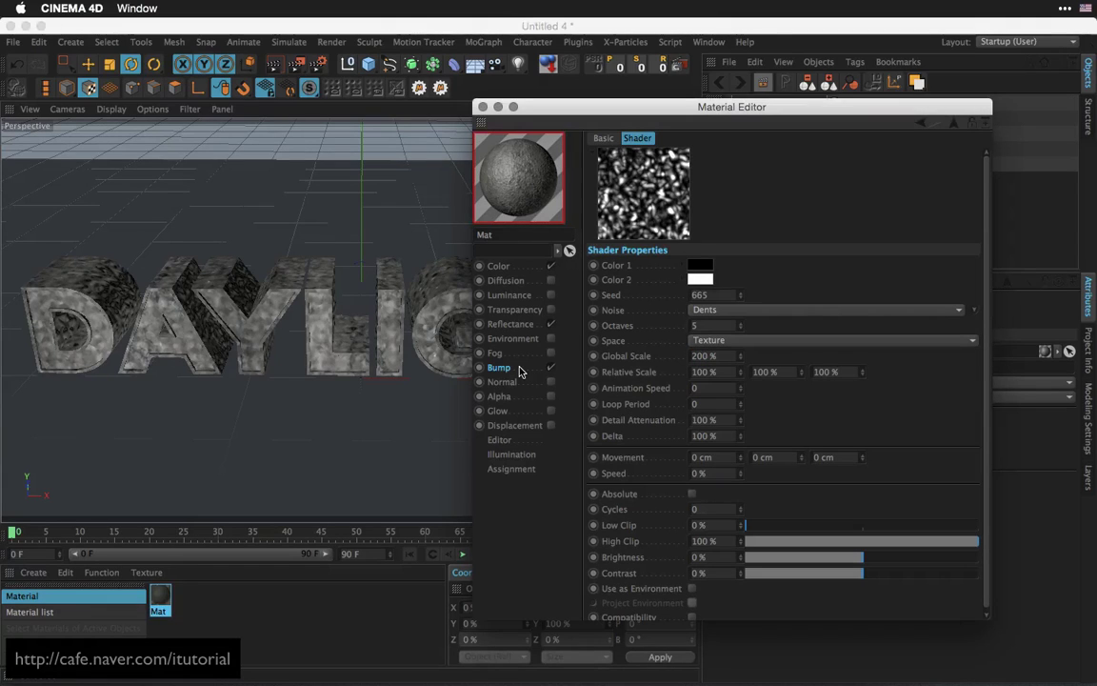
# Set the bump noise's Low Clip to 40 % and High Clip to 54 %
pyautogui.scroll(-1, 890, 304)
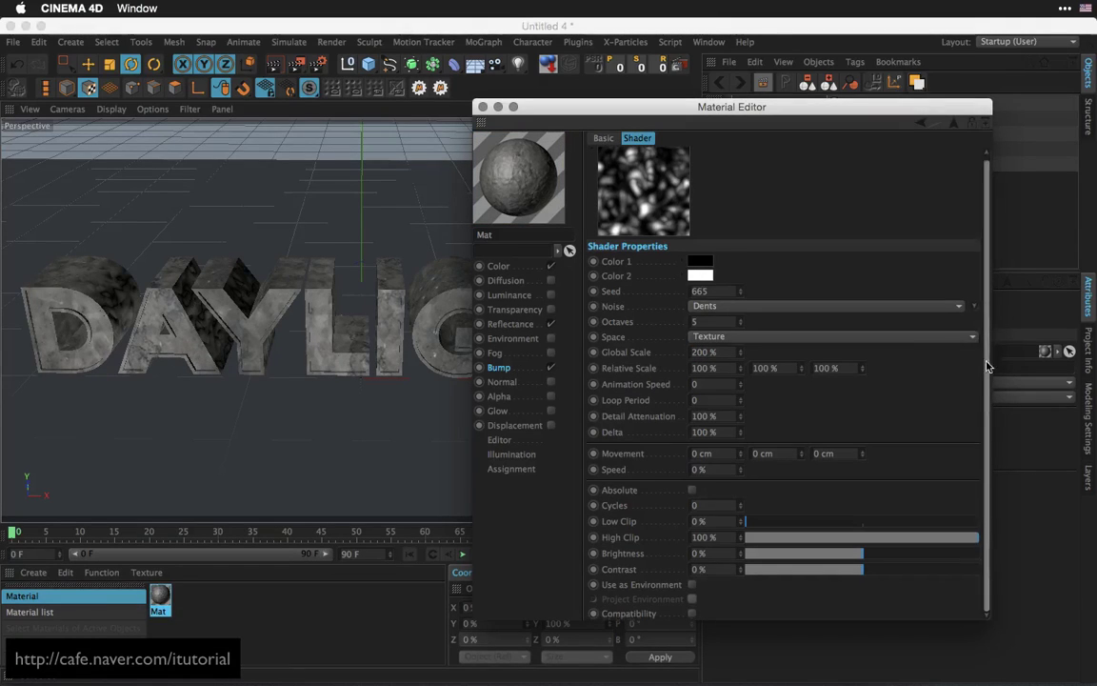
pyautogui.moveTo(762, 522); pyautogui.dragTo(801, 522)
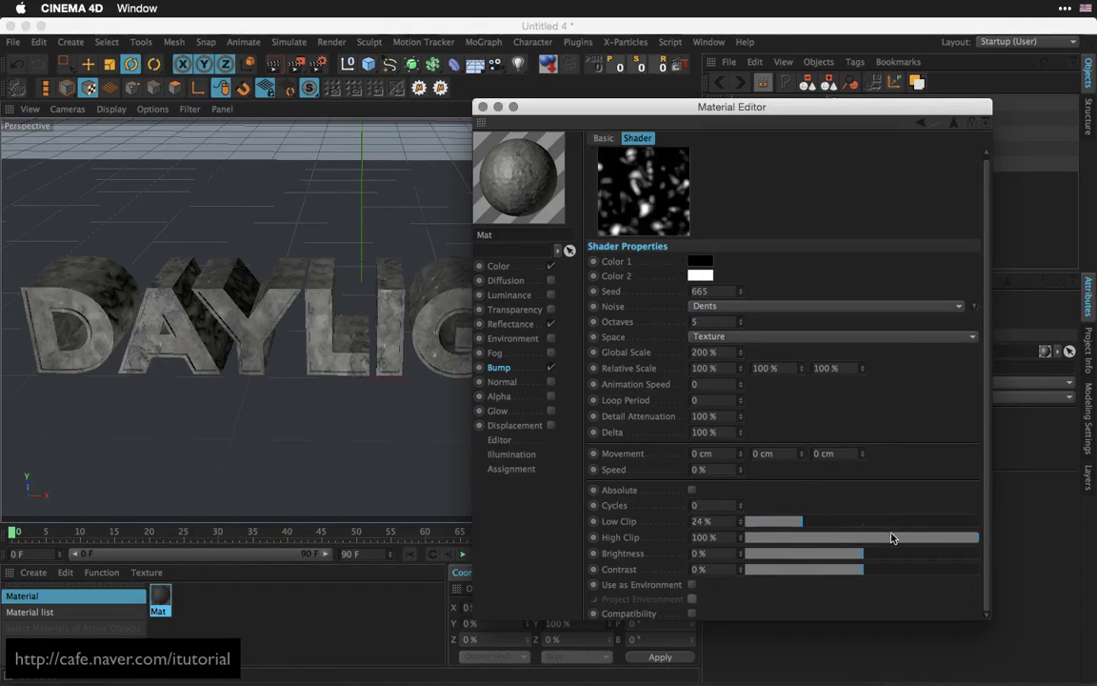
pyautogui.moveTo(926, 536); pyautogui.dragTo(892, 537)
pyautogui.moveTo(816, 521)
pyautogui.mouseDown()
pyautogui.moveTo(858, 521)
pyautogui.moveTo(883, 537)
pyautogui.moveTo(829, 522)
pyautogui.mouseUp()
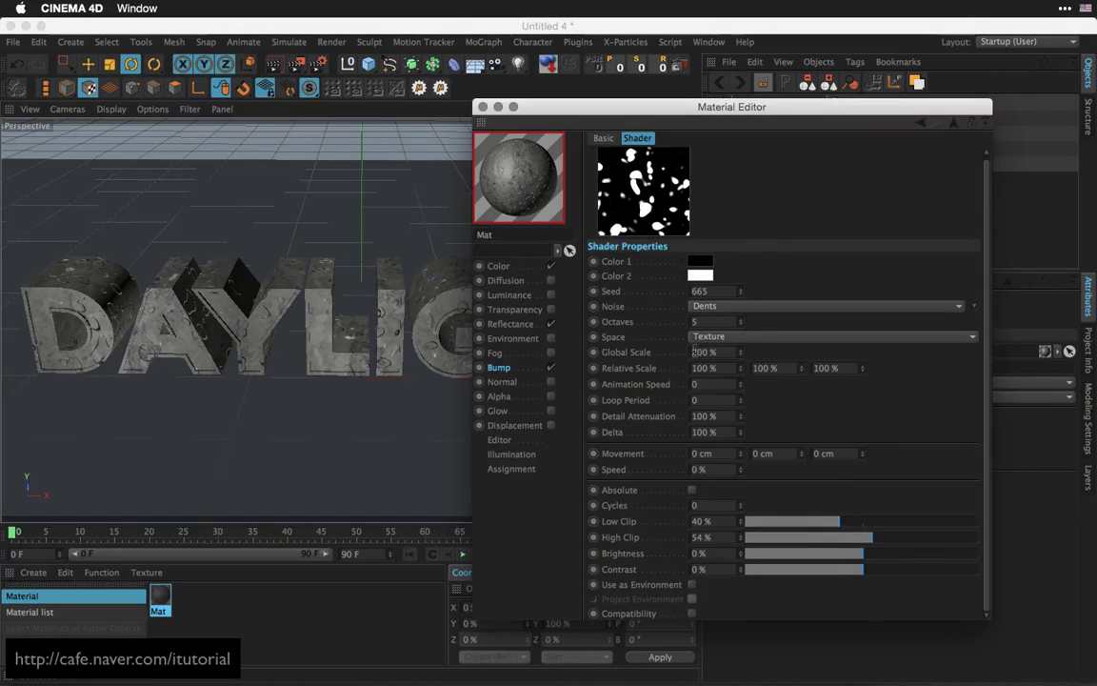
# Change the bump noise type to Nutous, with Low Clip at 27 % and High Clip at 36 %
pyautogui.click(976, 308)
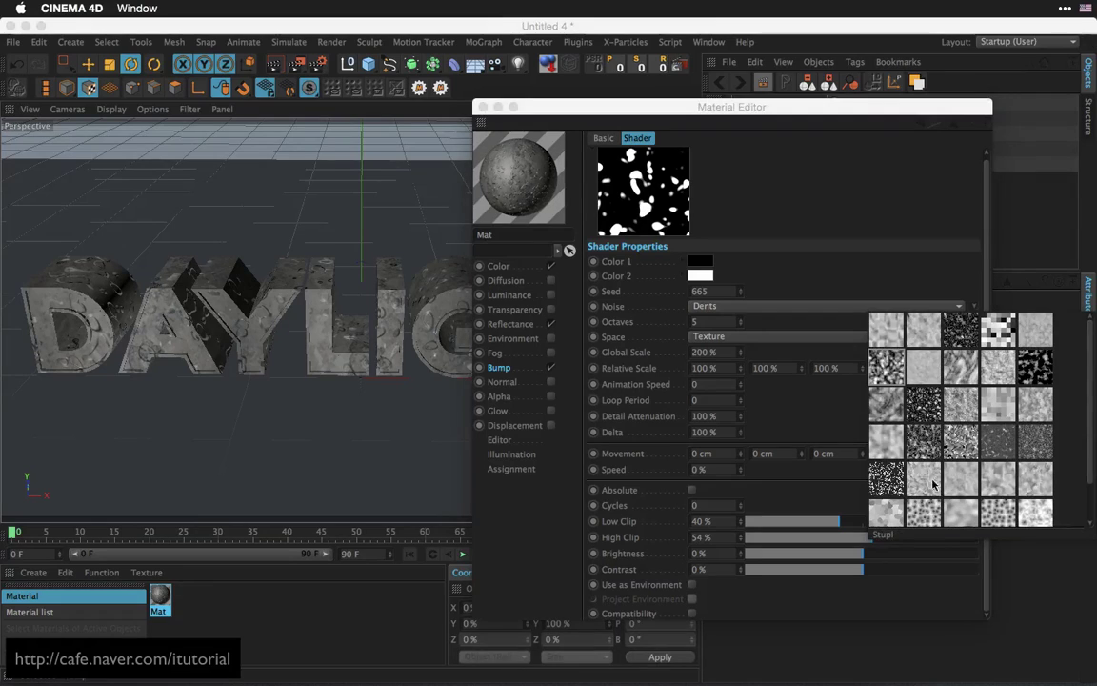
pyautogui.click(912, 479)
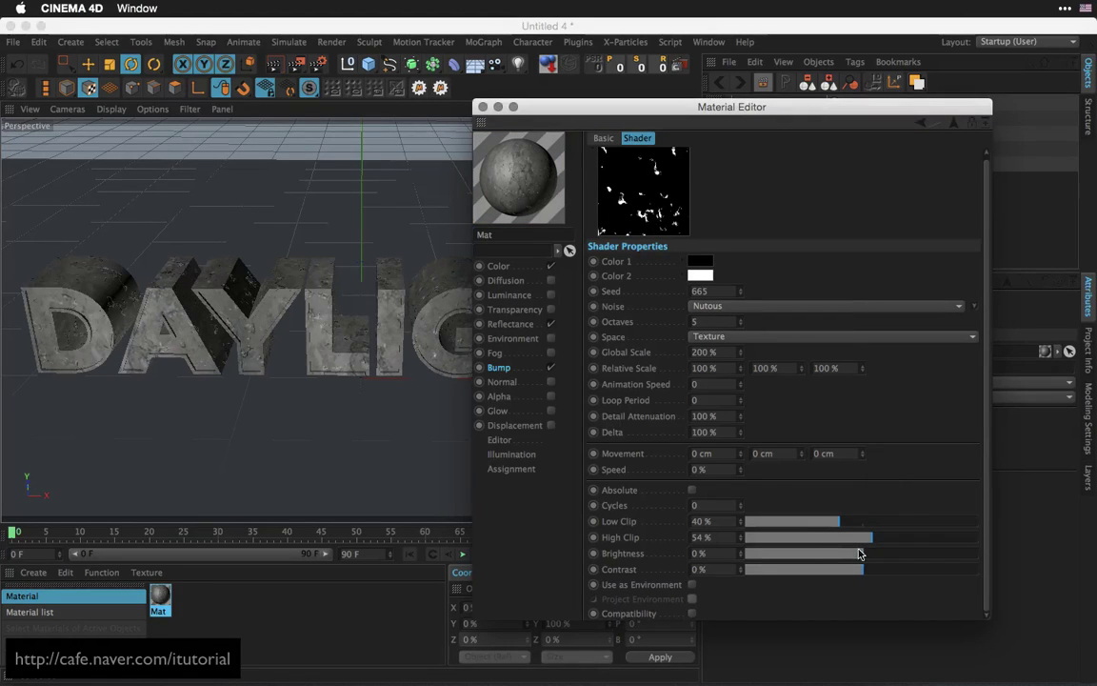
pyautogui.moveTo(838, 522); pyautogui.dragTo(809, 523)
pyautogui.moveTo(824, 539); pyautogui.dragTo(829, 540)
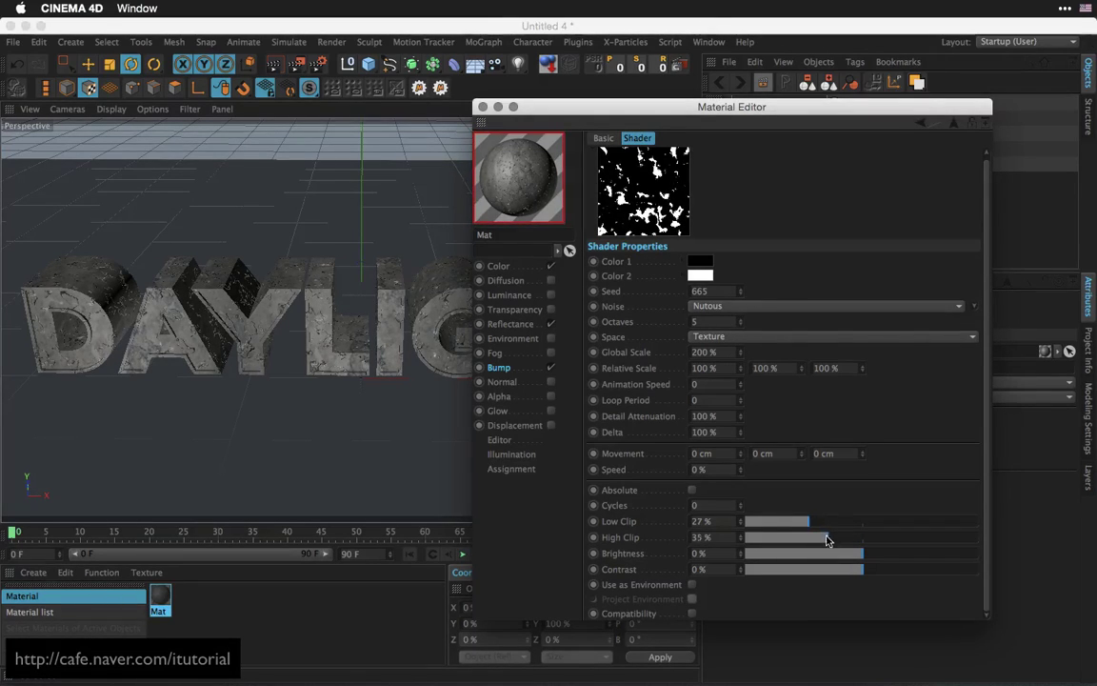
# Set the second Relative Scale value of the bump noise to 20 %
pyautogui.moveTo(779, 366); pyautogui.dragTo(698, 323)
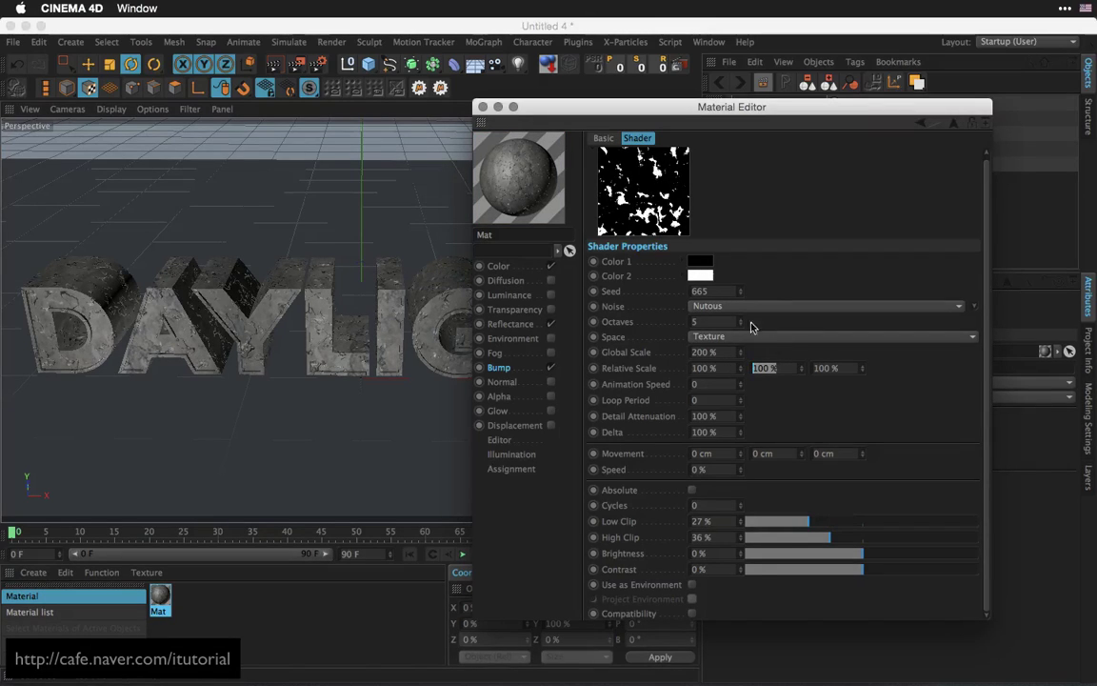
pyautogui.write('20')
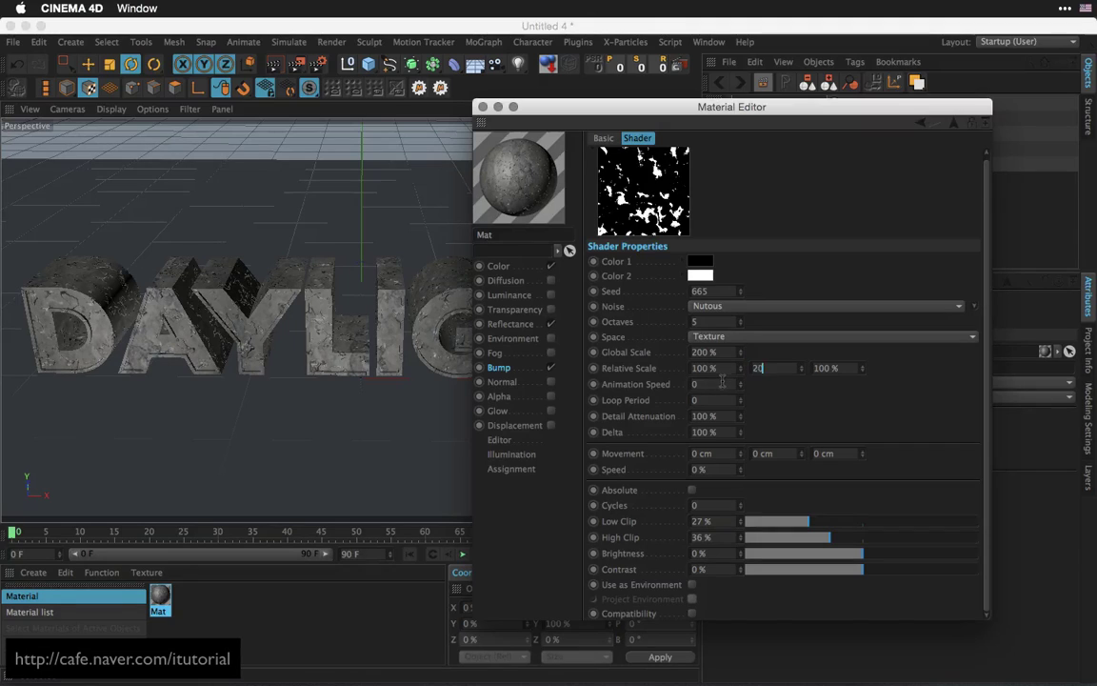
pyautogui.press('Return')
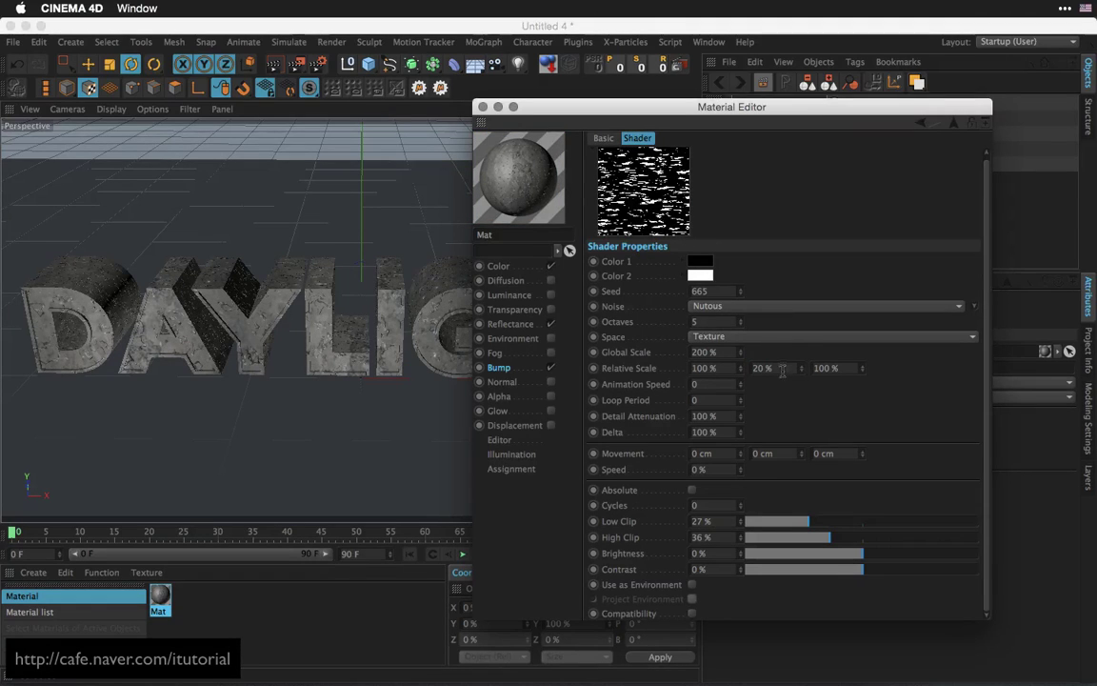
# Set the second Relative Scale value of the bump noise to 200 %
pyautogui.click(782, 371)
pyautogui.write('200')
pyautogui.press('Return')
# Set the stone material's bump strength to -70 % and render the perspective view
pyautogui.moveTo(715, 104); pyautogui.dragTo(765, 143)
pyautogui.click(648, 396)
pyautogui.moveTo(989, 184); pyautogui.dragTo(862, 186)
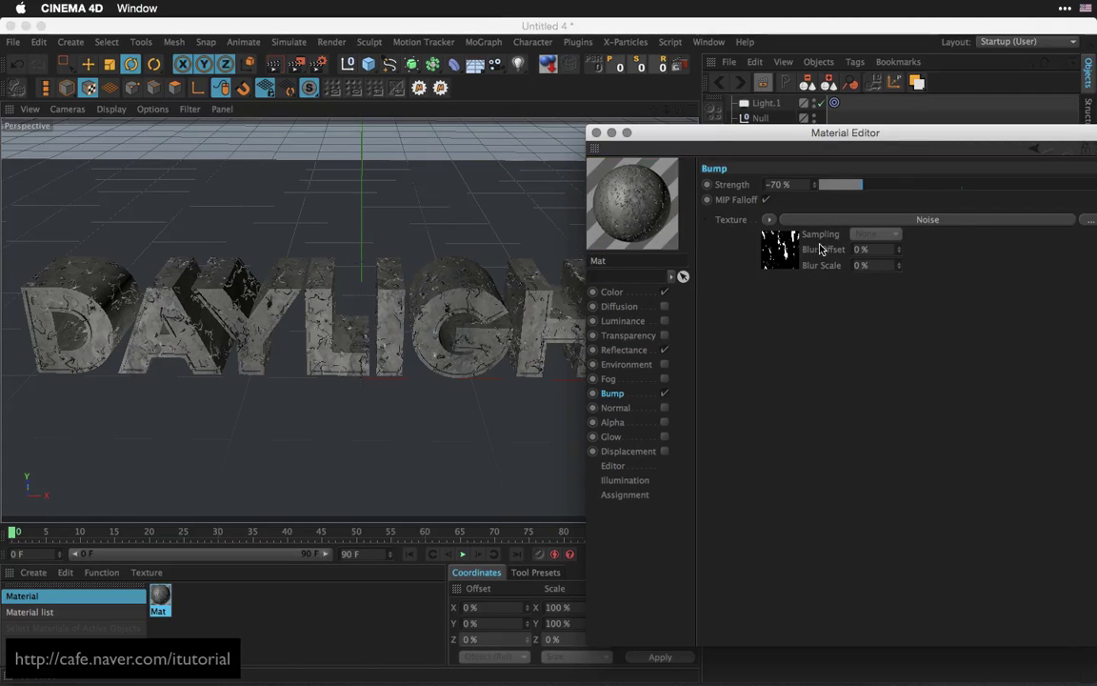
pyautogui.moveTo(711, 138); pyautogui.dragTo(726, 141)
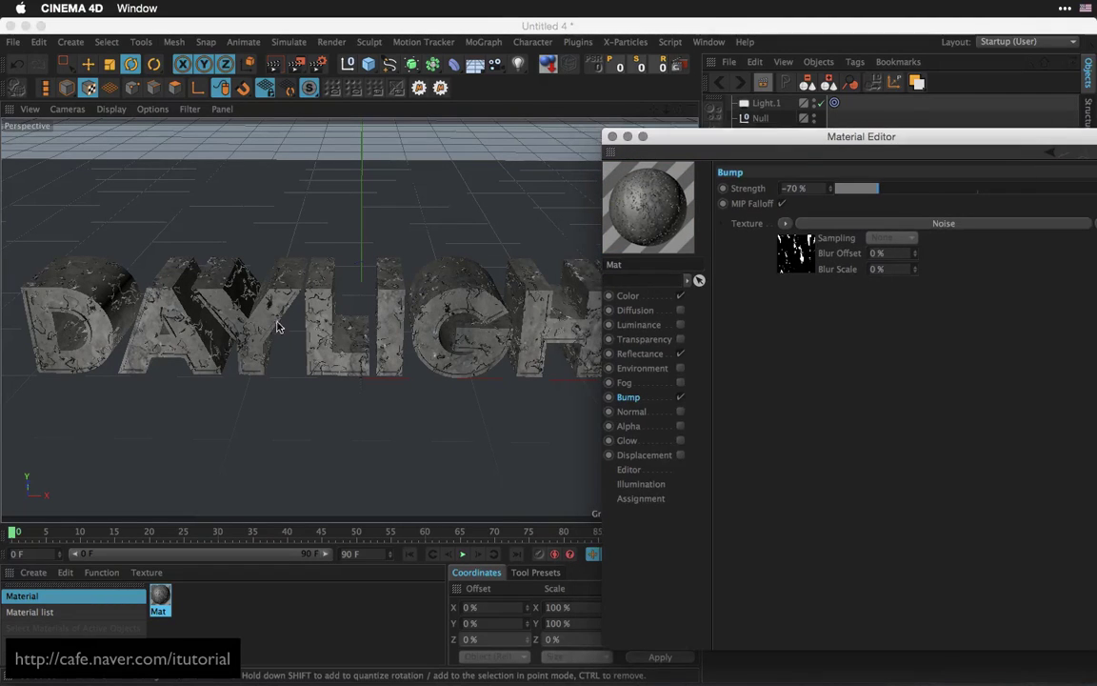
pyautogui.click(275, 65)
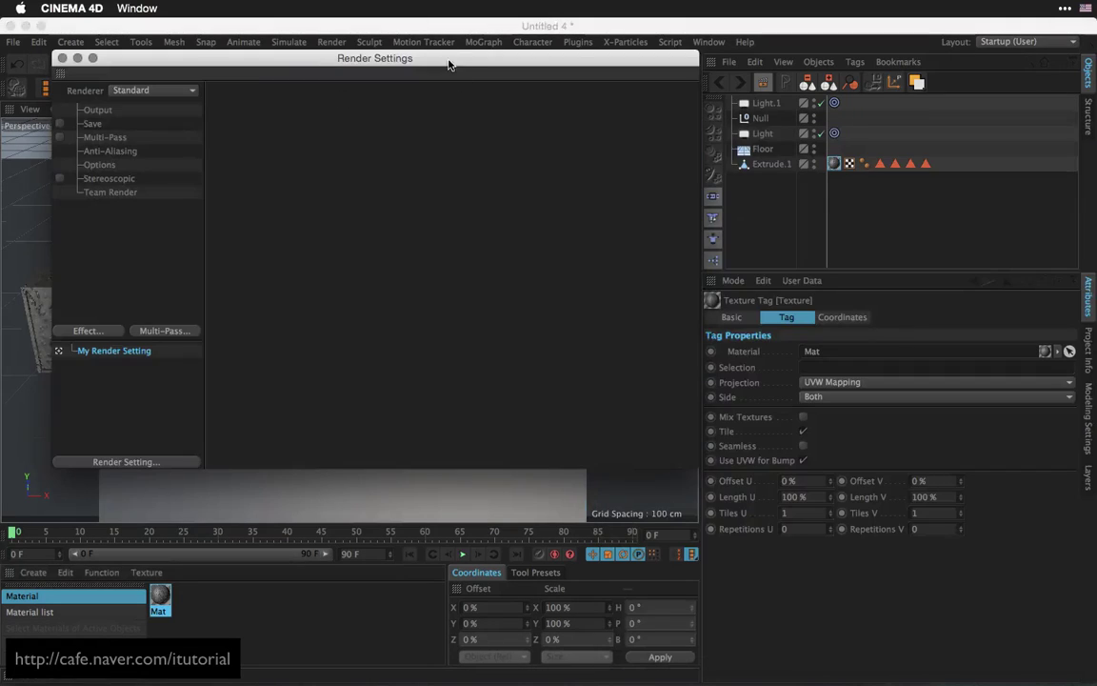
# Switch the renderer in the render settings to Physical
pyautogui.moveTo(449, 65); pyautogui.dragTo(536, 89)
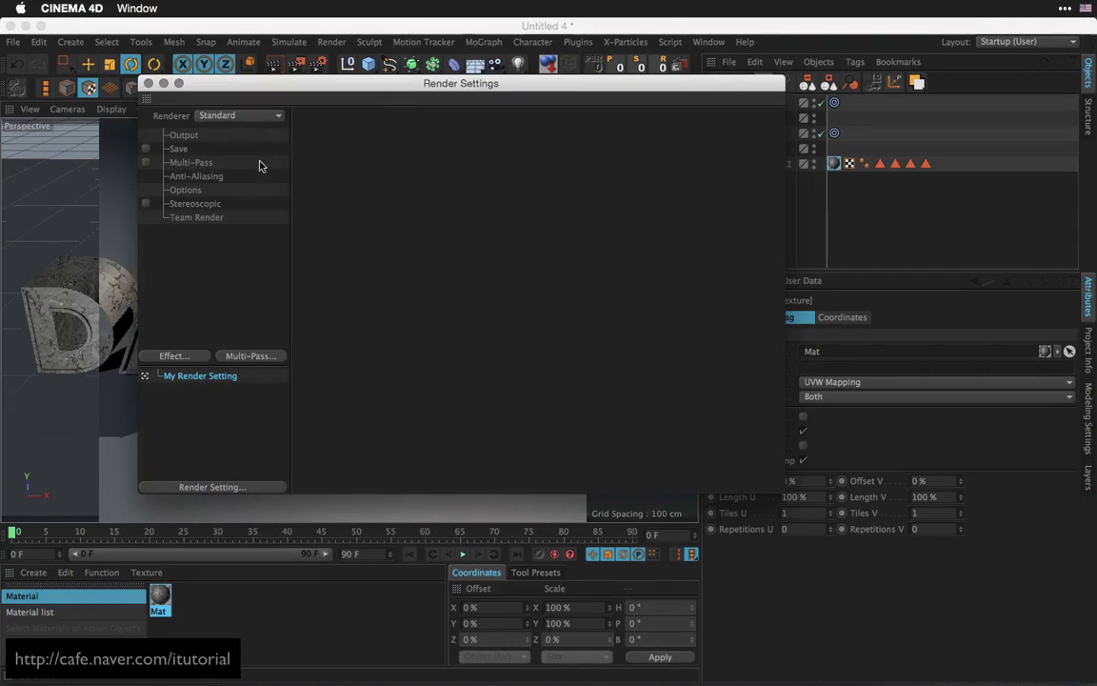
pyautogui.click(272, 119)
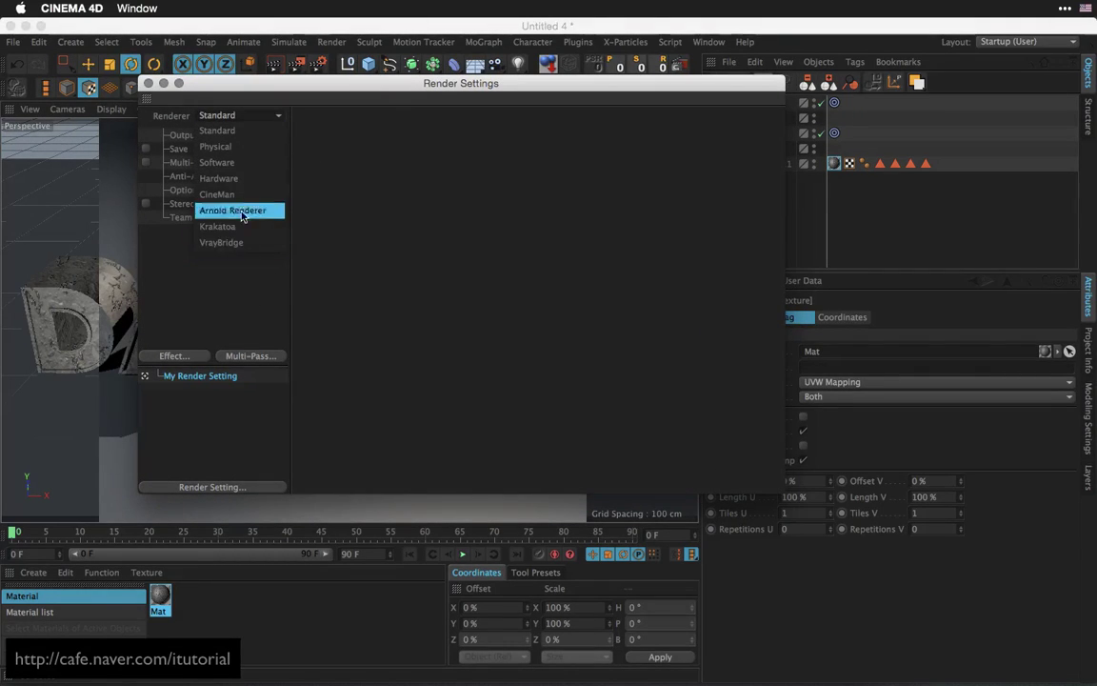
pyautogui.click(228, 146)
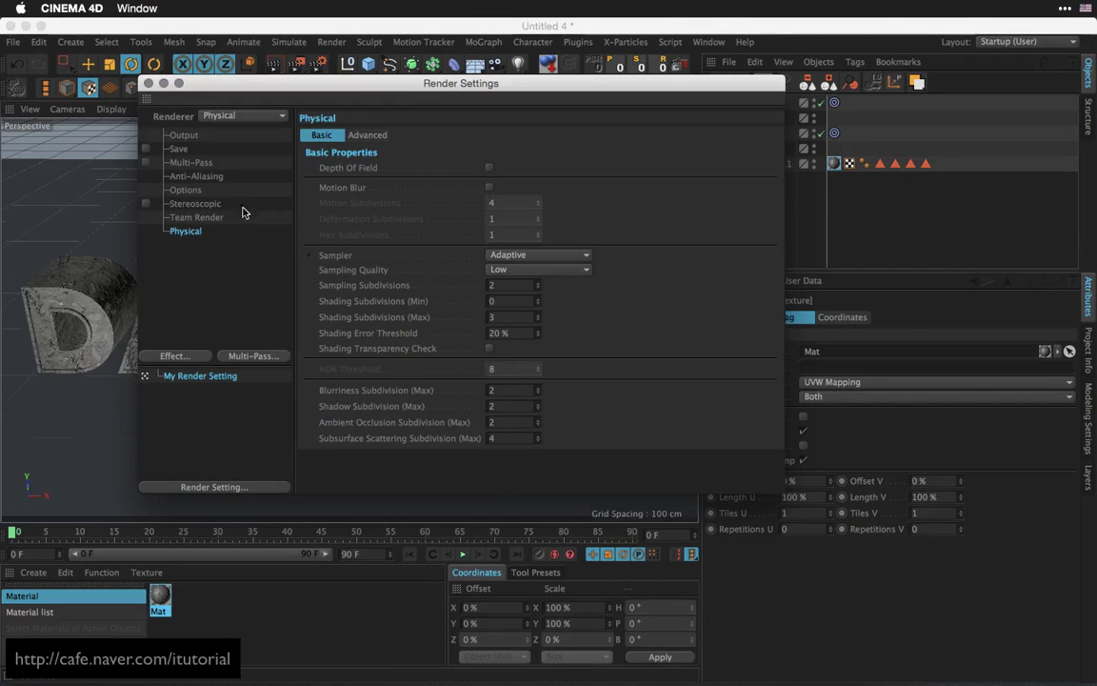
# Set the Physical renderer's sampling quality to Automatic with a shading error threshold of 10 %
pyautogui.click(196, 176)
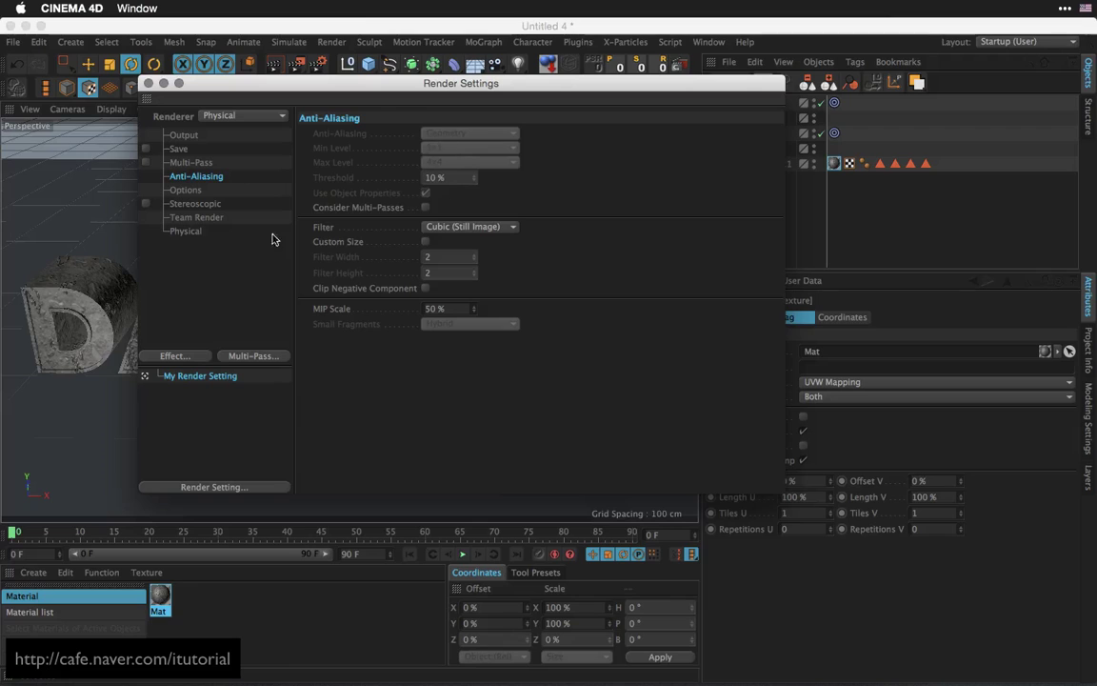
pyautogui.click(186, 232)
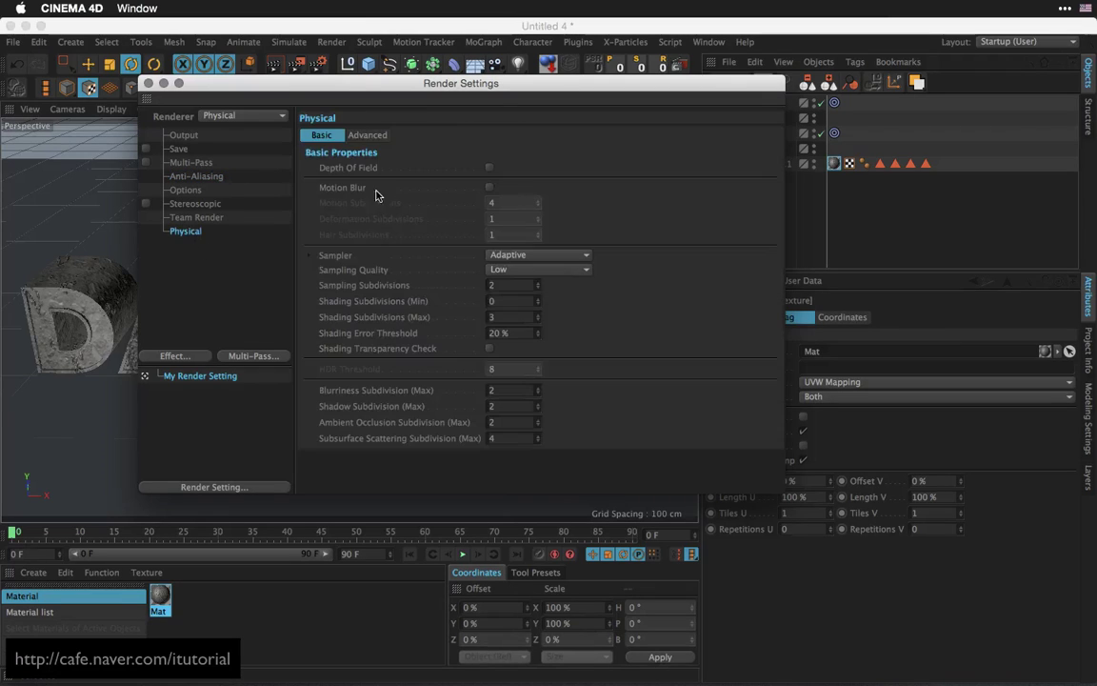
pyautogui.click(590, 274)
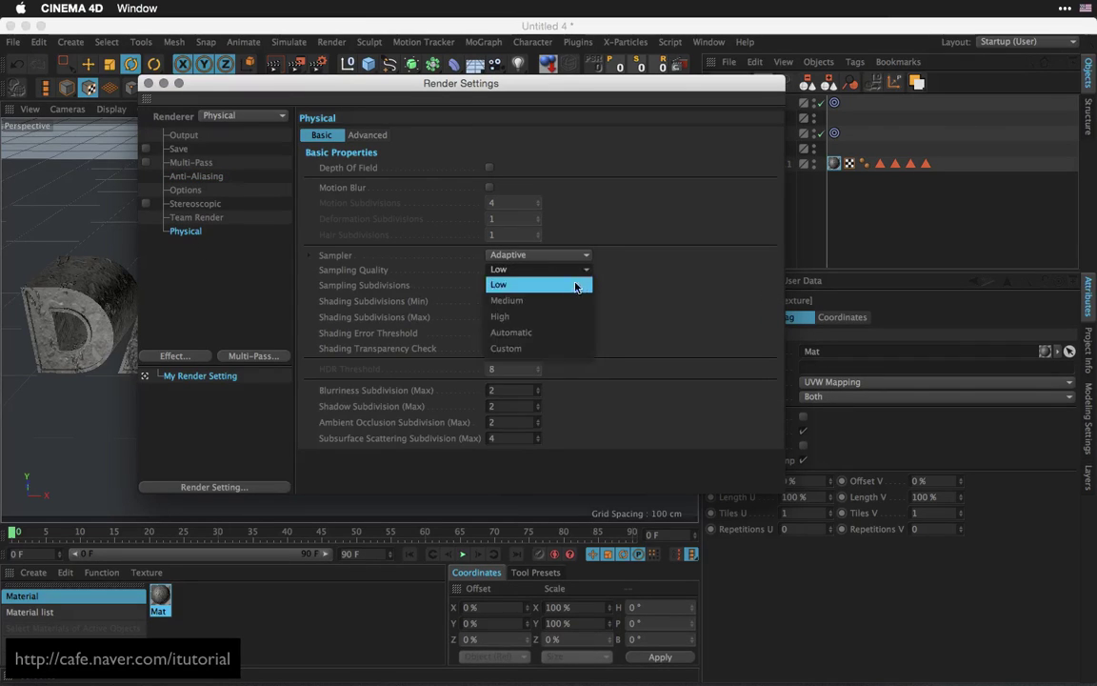
pyautogui.click(564, 334)
pyautogui.write('10')
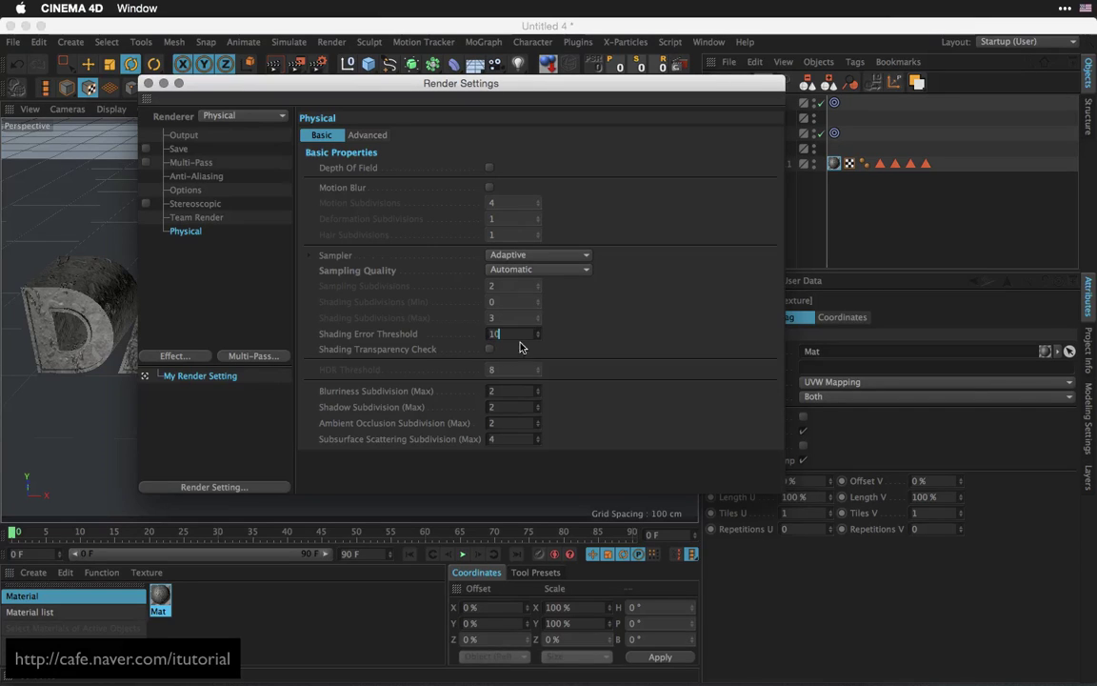
pyautogui.press('Return')
# Add the Ambient Occlusion effect to the render settings and close them
pyautogui.moveTo(421, 83); pyautogui.dragTo(392, 79)
pyautogui.click(173, 353)
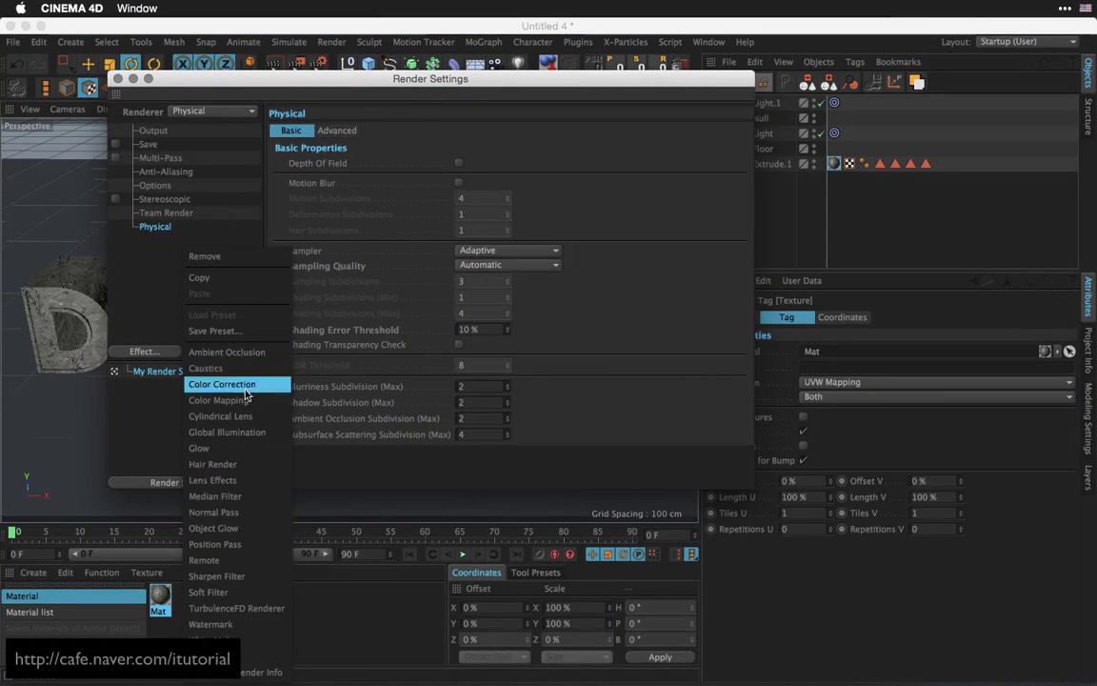
pyautogui.click(211, 318)
pyautogui.moveTo(417, 85); pyautogui.dragTo(529, 101)
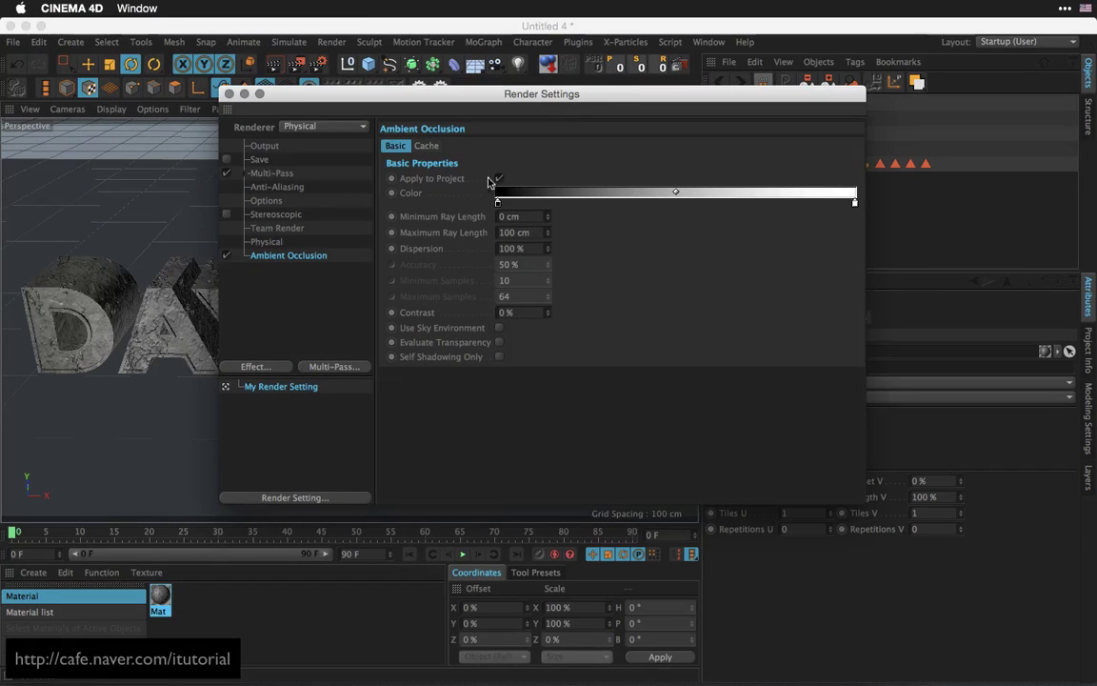
pyautogui.click(228, 93)
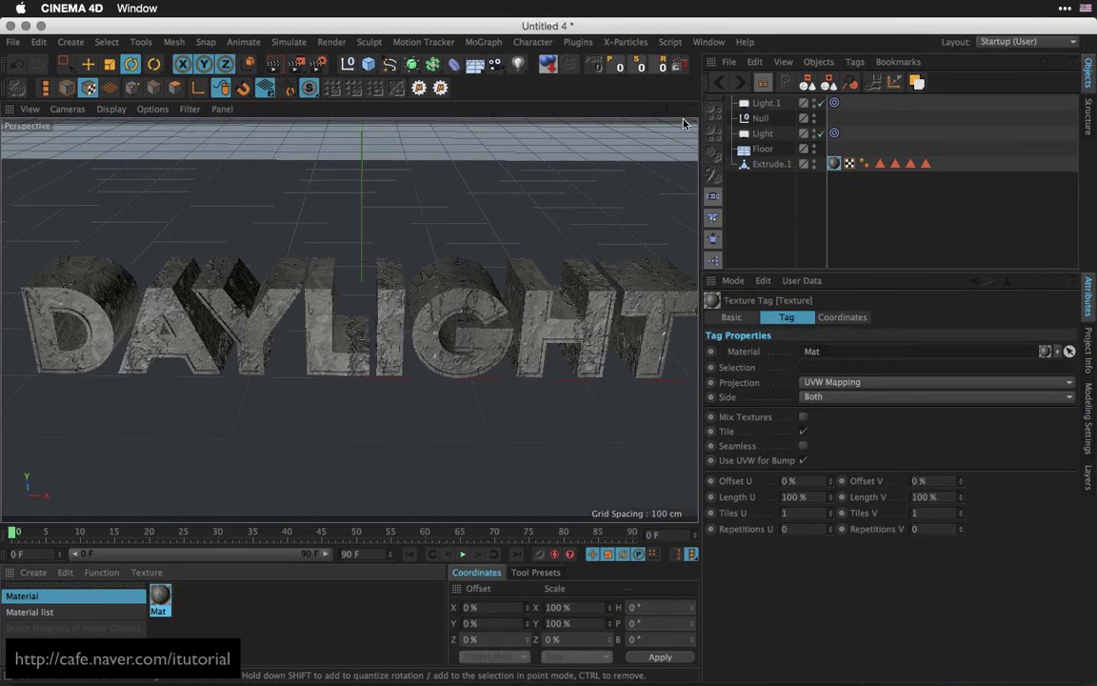
# Frame the whole DAYLIGHT text in the perspective view and render it
pyautogui.moveTo(668, 113); pyautogui.dragTo(651, 131)
pyautogui.moveTo(679, 109); pyautogui.dragTo(681, 111)
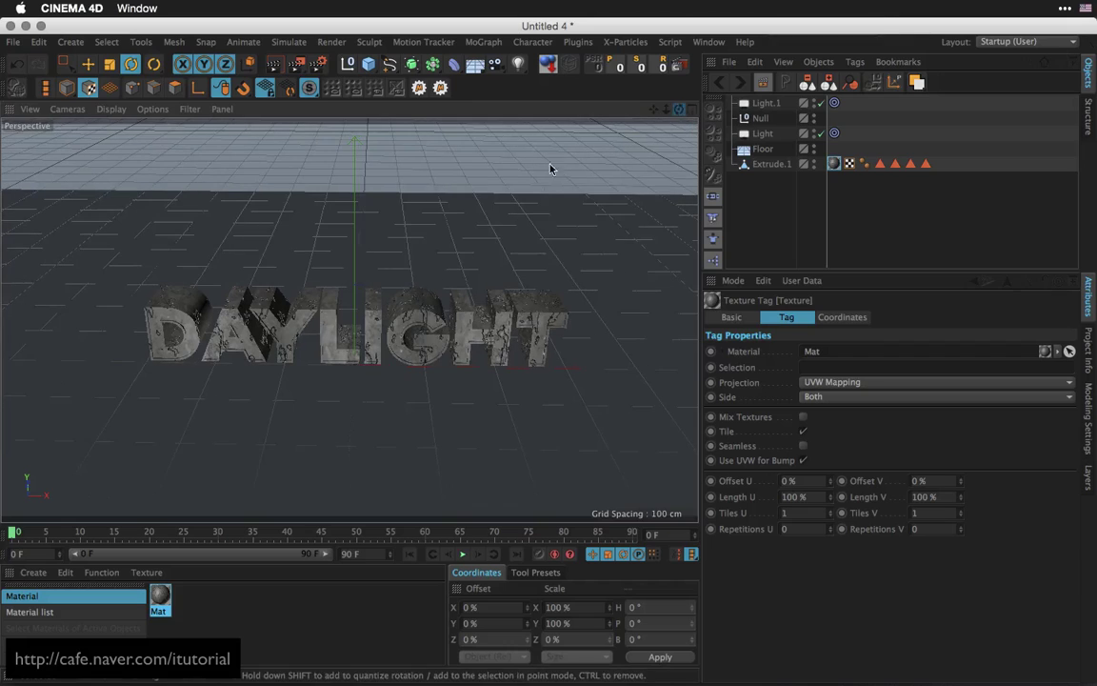
pyautogui.click(277, 70)
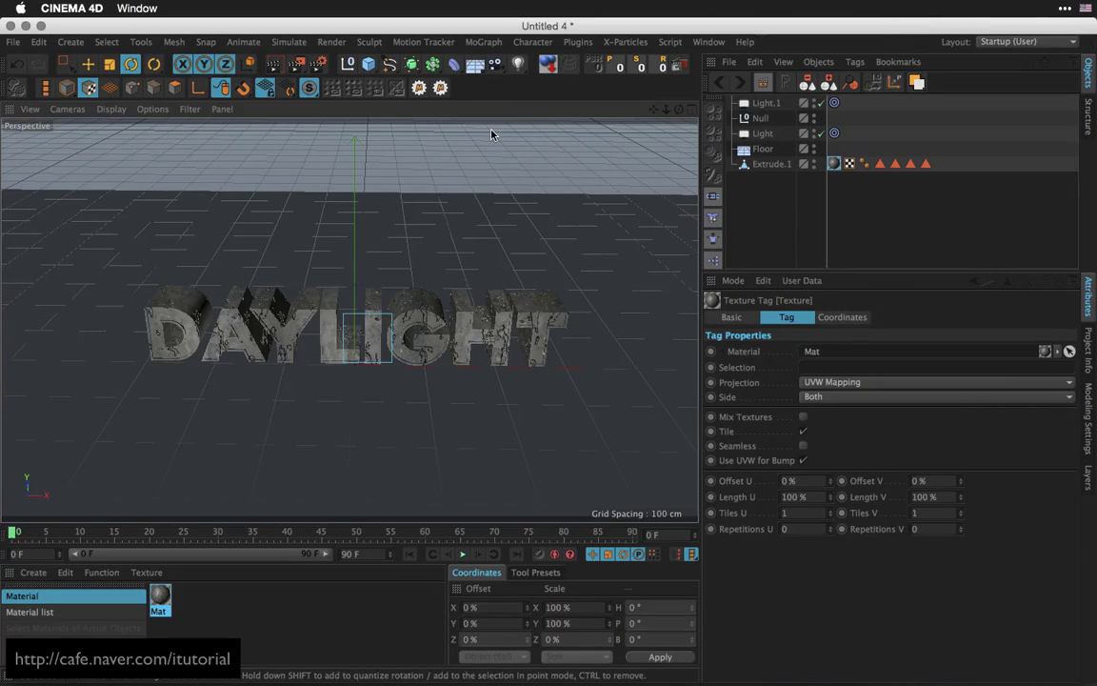